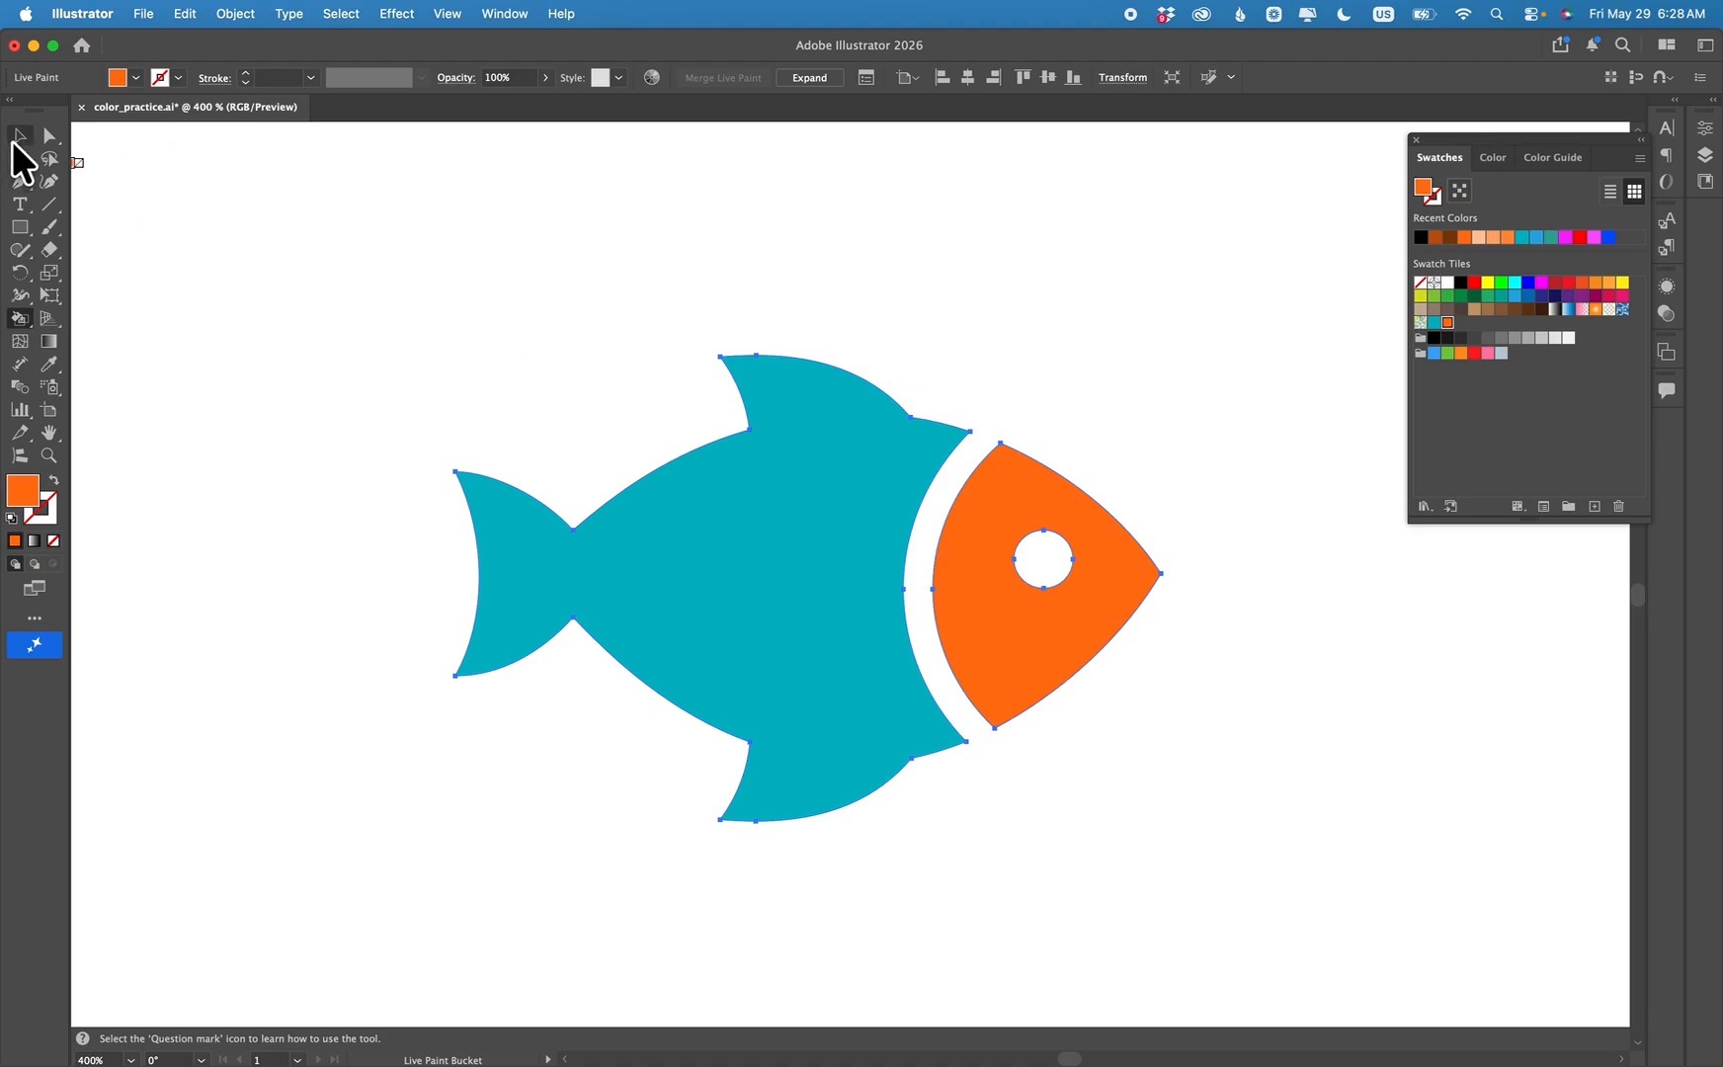
Change the fill of the black smiley face to pure red (ff0000).
{"action": "left_click", "coordinate": [18, 135]}
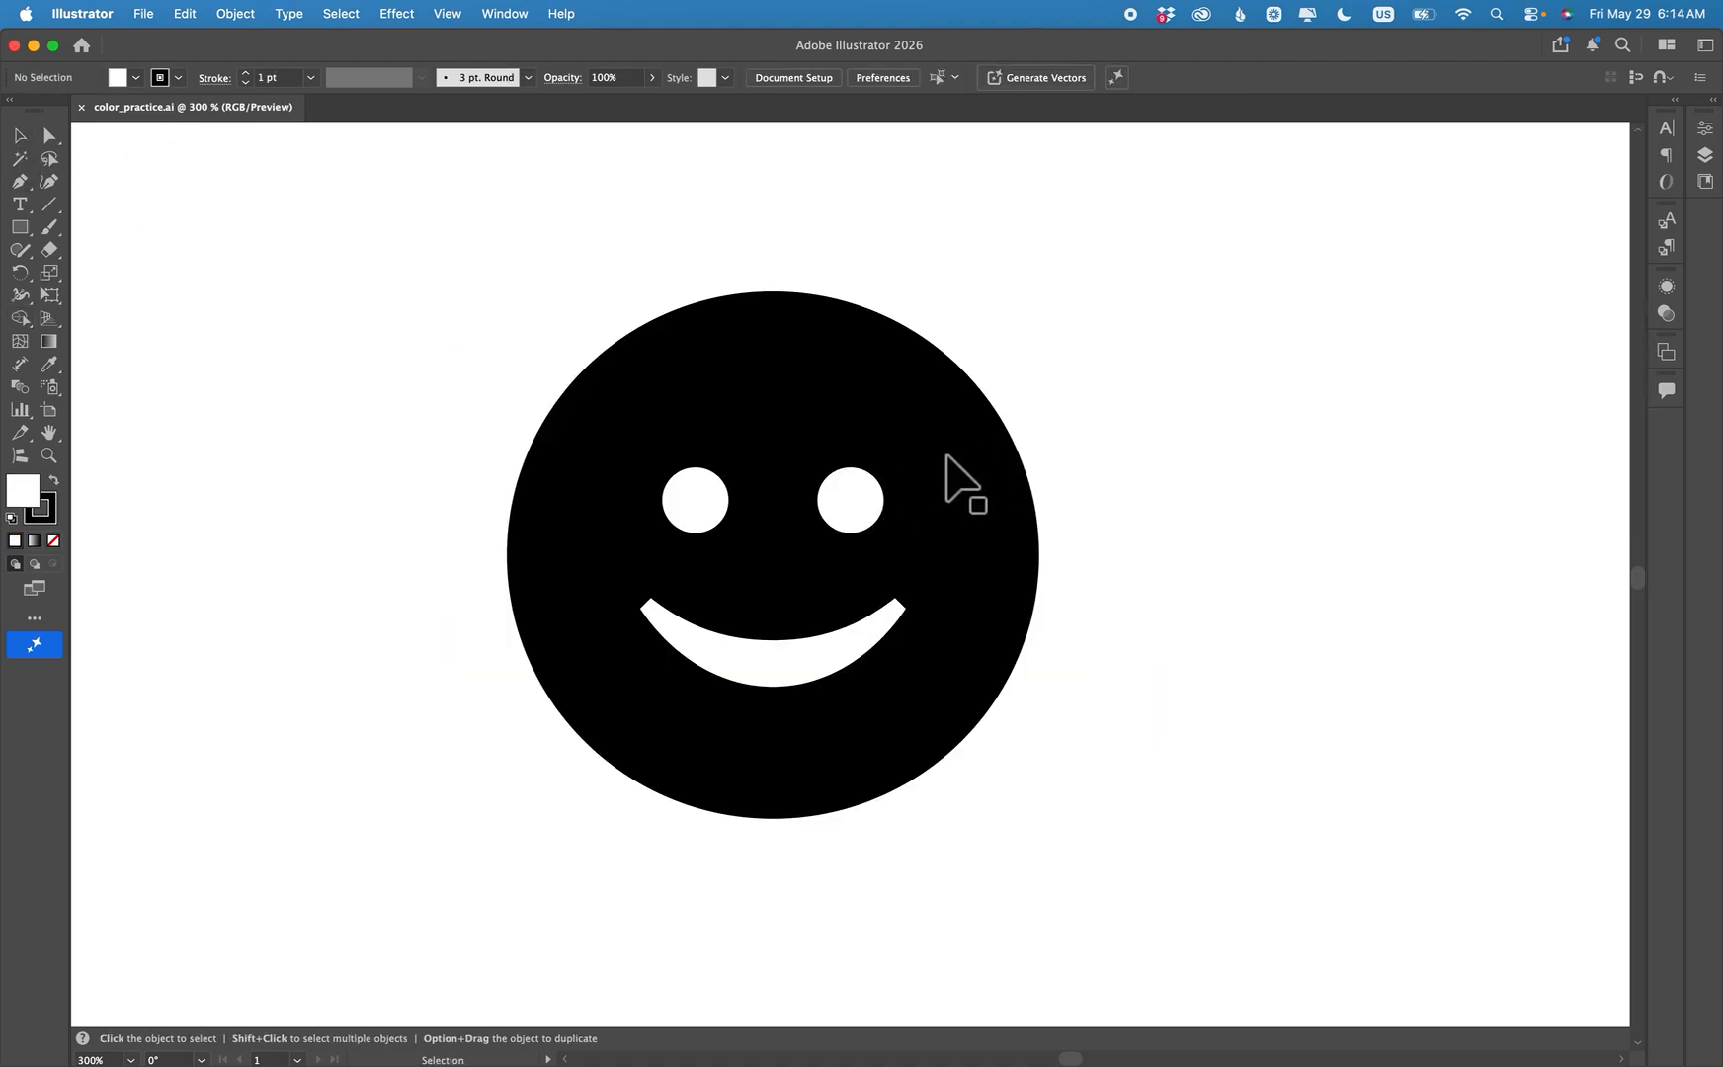
{"action": "left_click", "coordinate": [939, 464]}
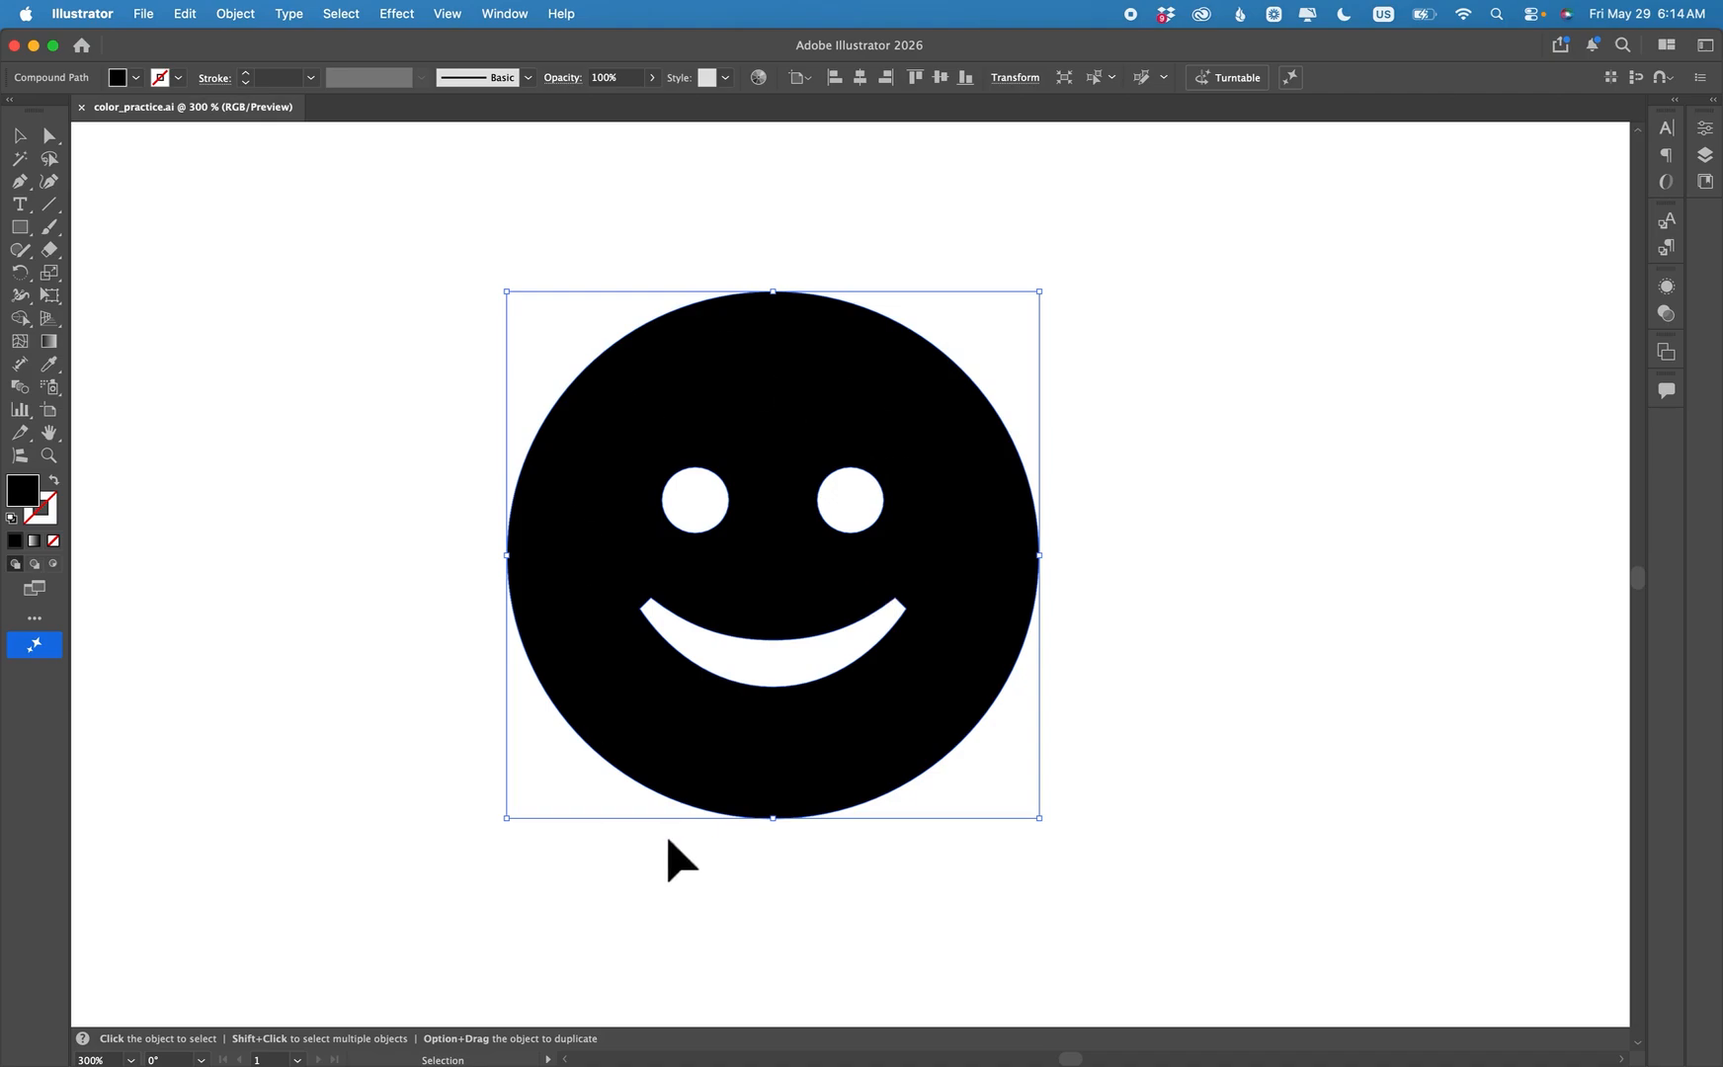
{"action": "left_click", "coordinate": [49, 512]}
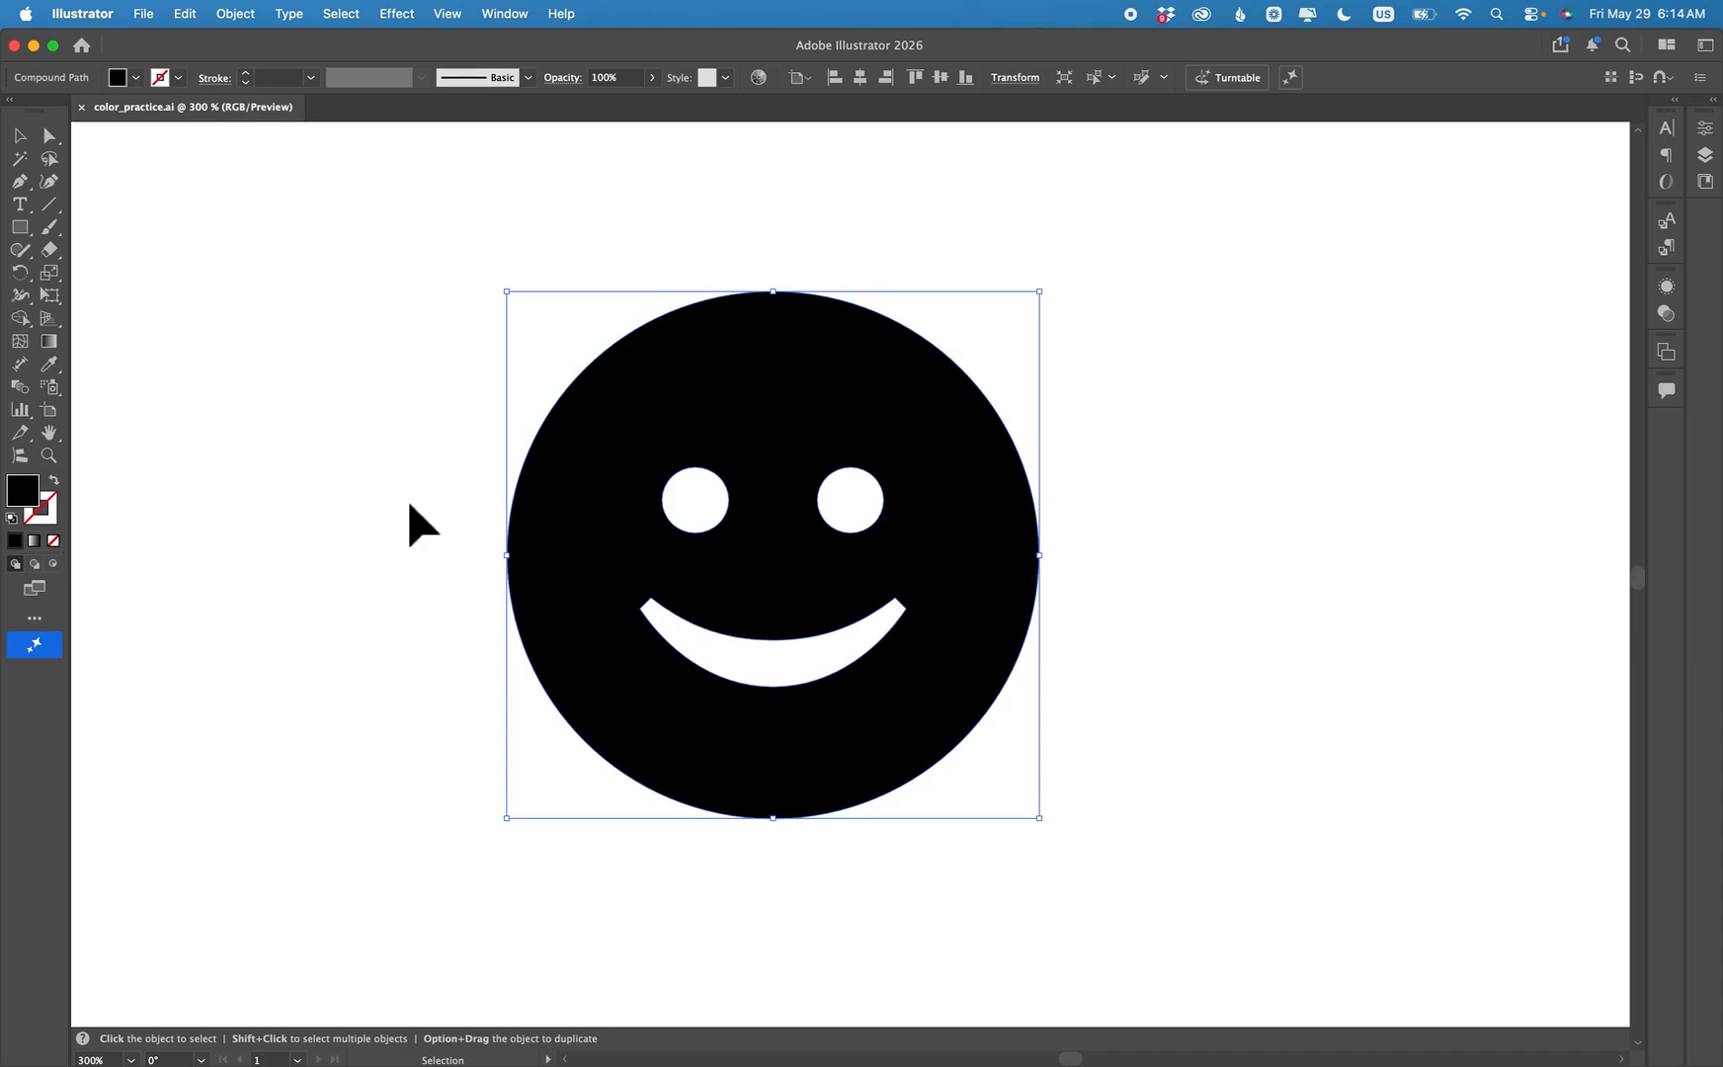
{"action": "left_click", "coordinate": [21, 490]}
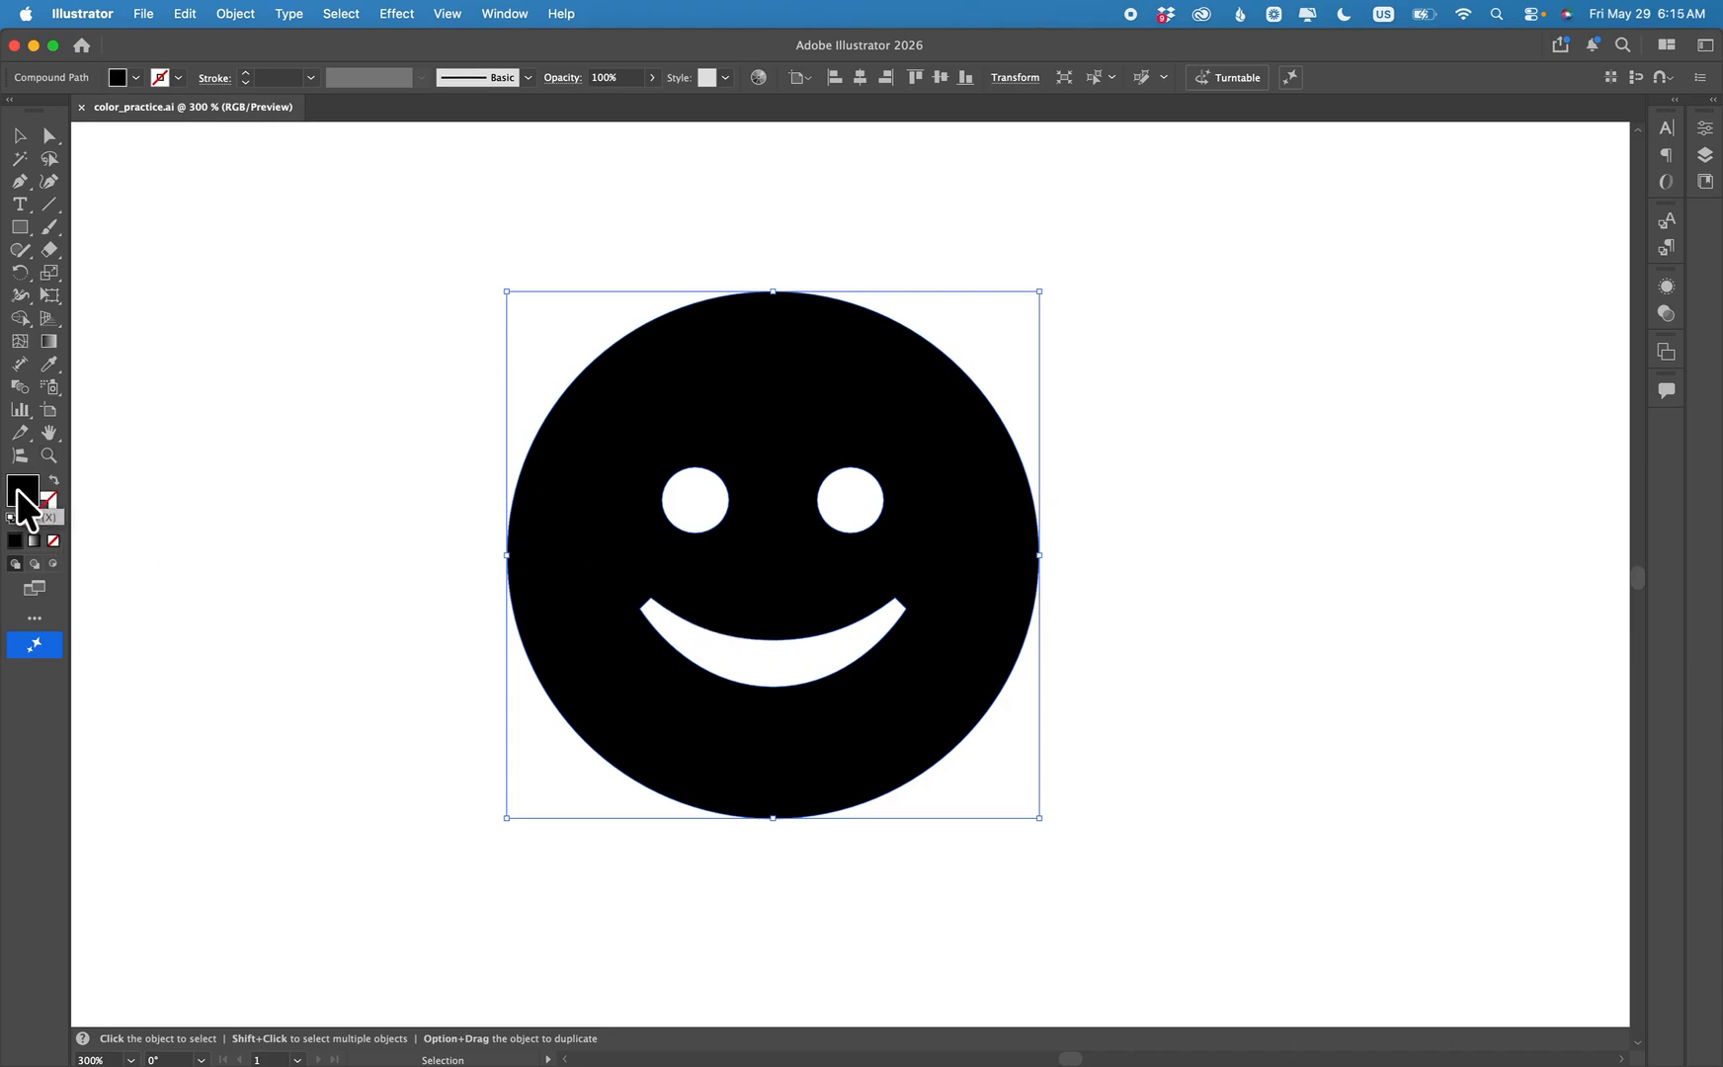
{"action": "double_click", "coordinate": [14, 490]}
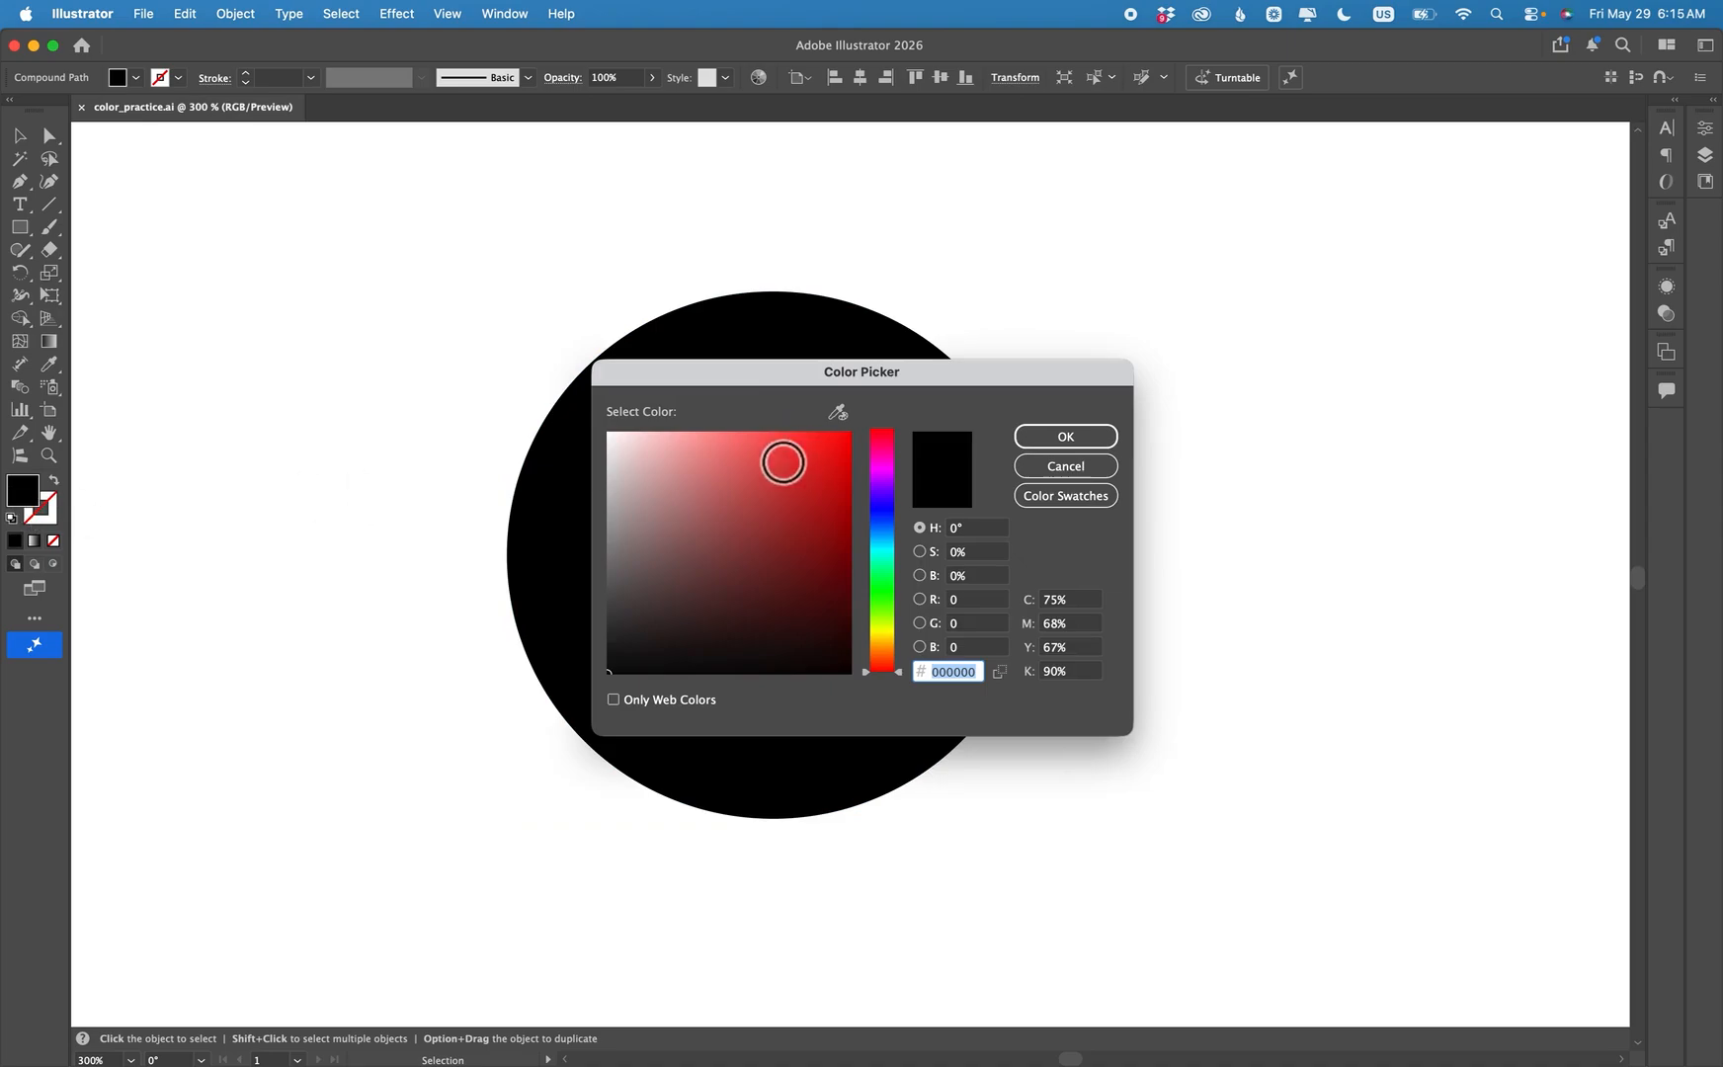
{"action": "left_click_drag", "start_coordinate": [784, 462], "coordinate": [855, 429]}
{"action": "left_click", "coordinate": [1068, 434]}
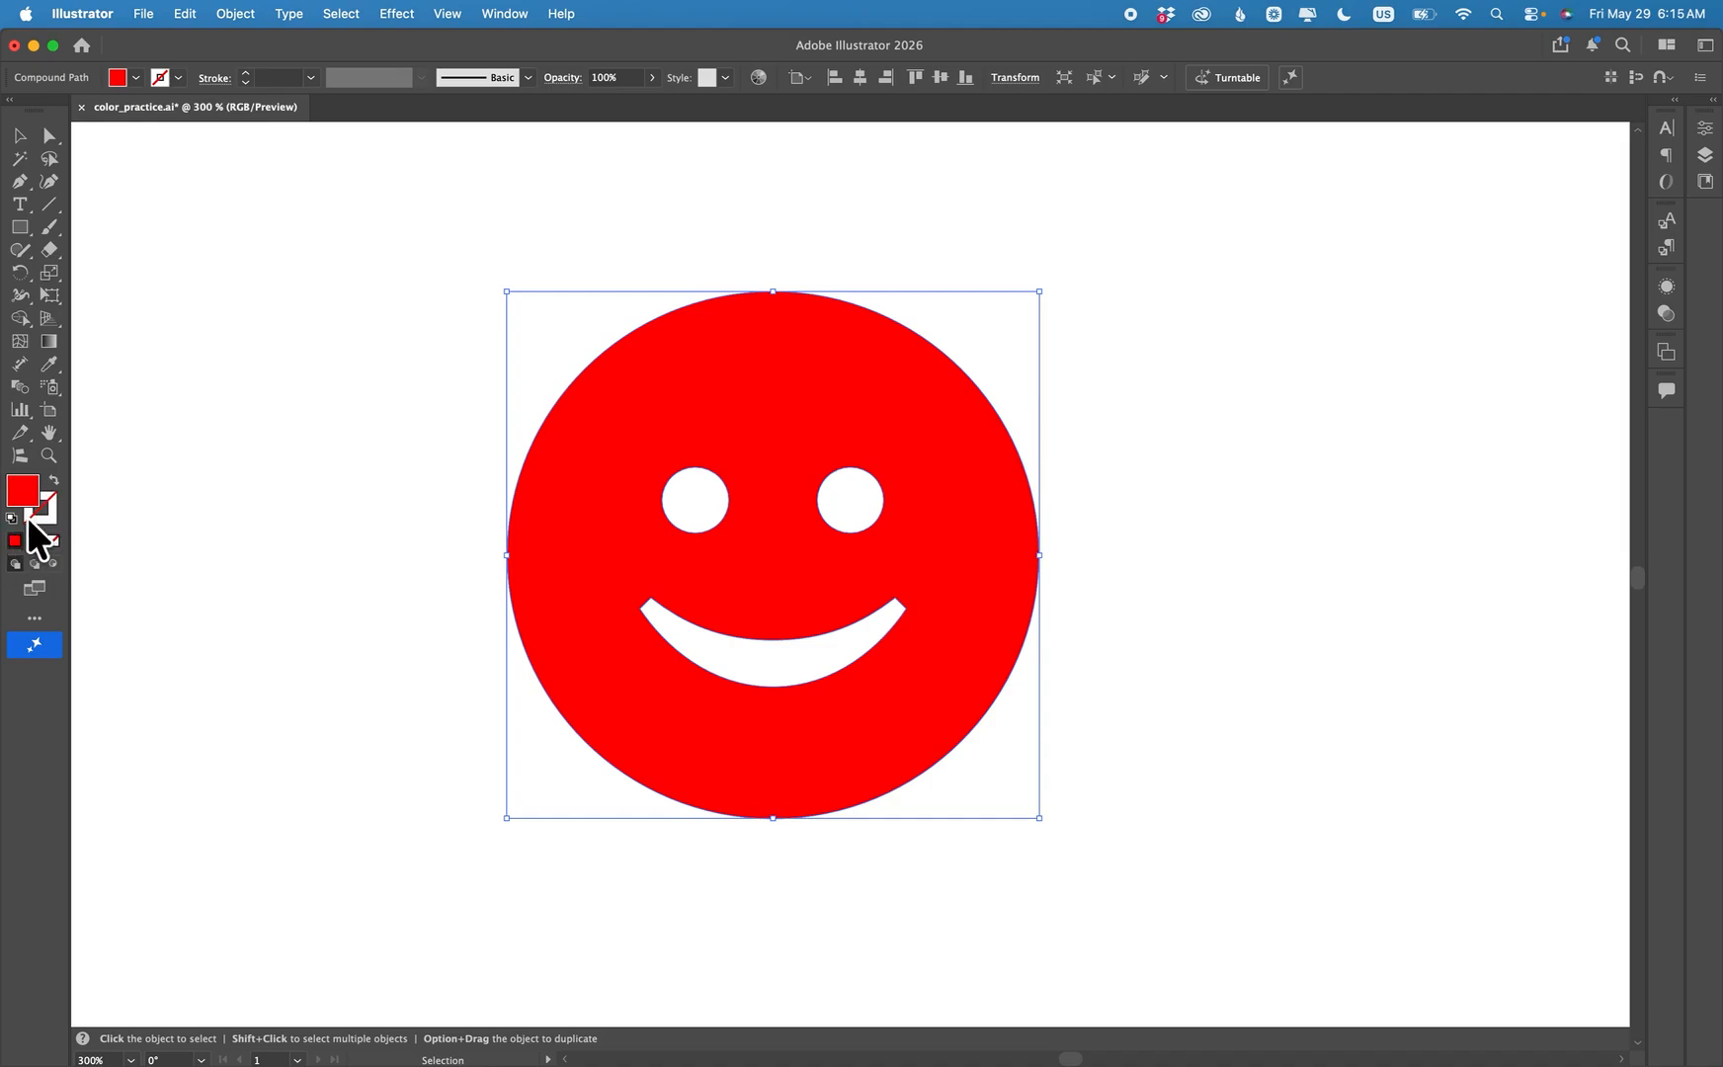
Add a black (000000) stroke around the red smiley face, its eyes and its mouth.
{"action": "key", "text": "F6"}
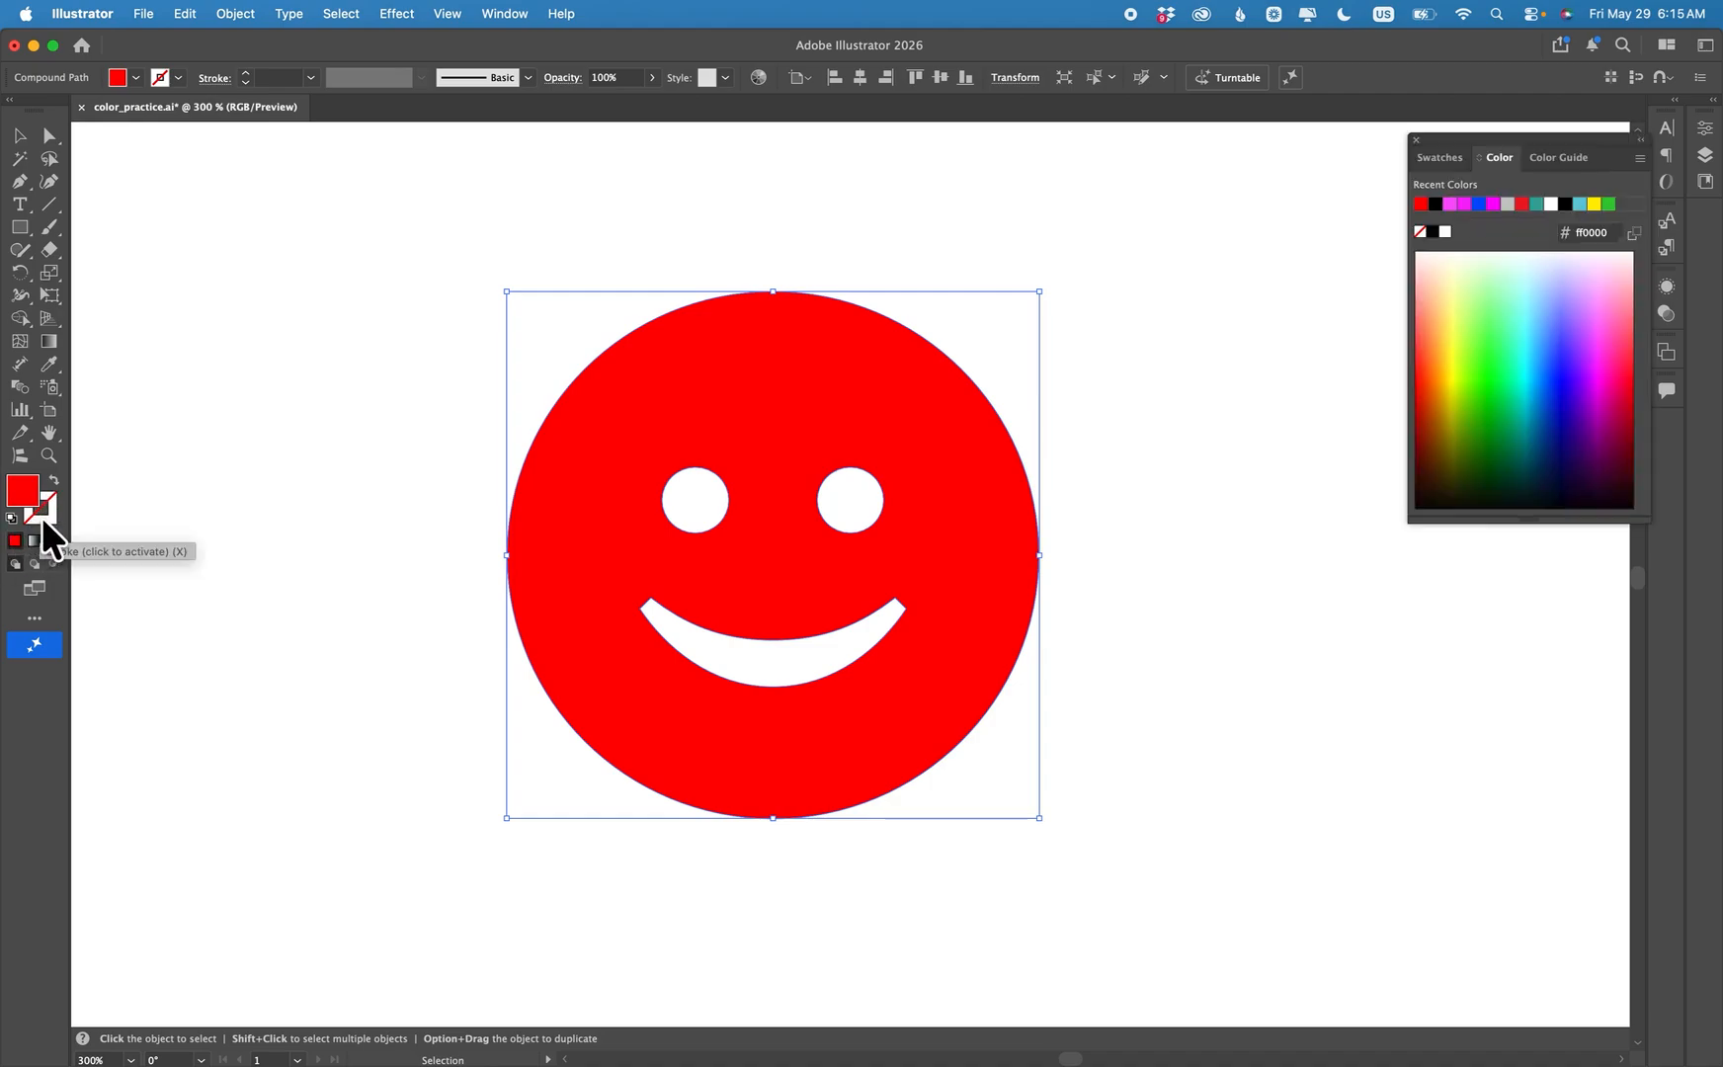
{"action": "left_click", "coordinate": [41, 517]}
{"action": "double_click", "coordinate": [41, 515]}
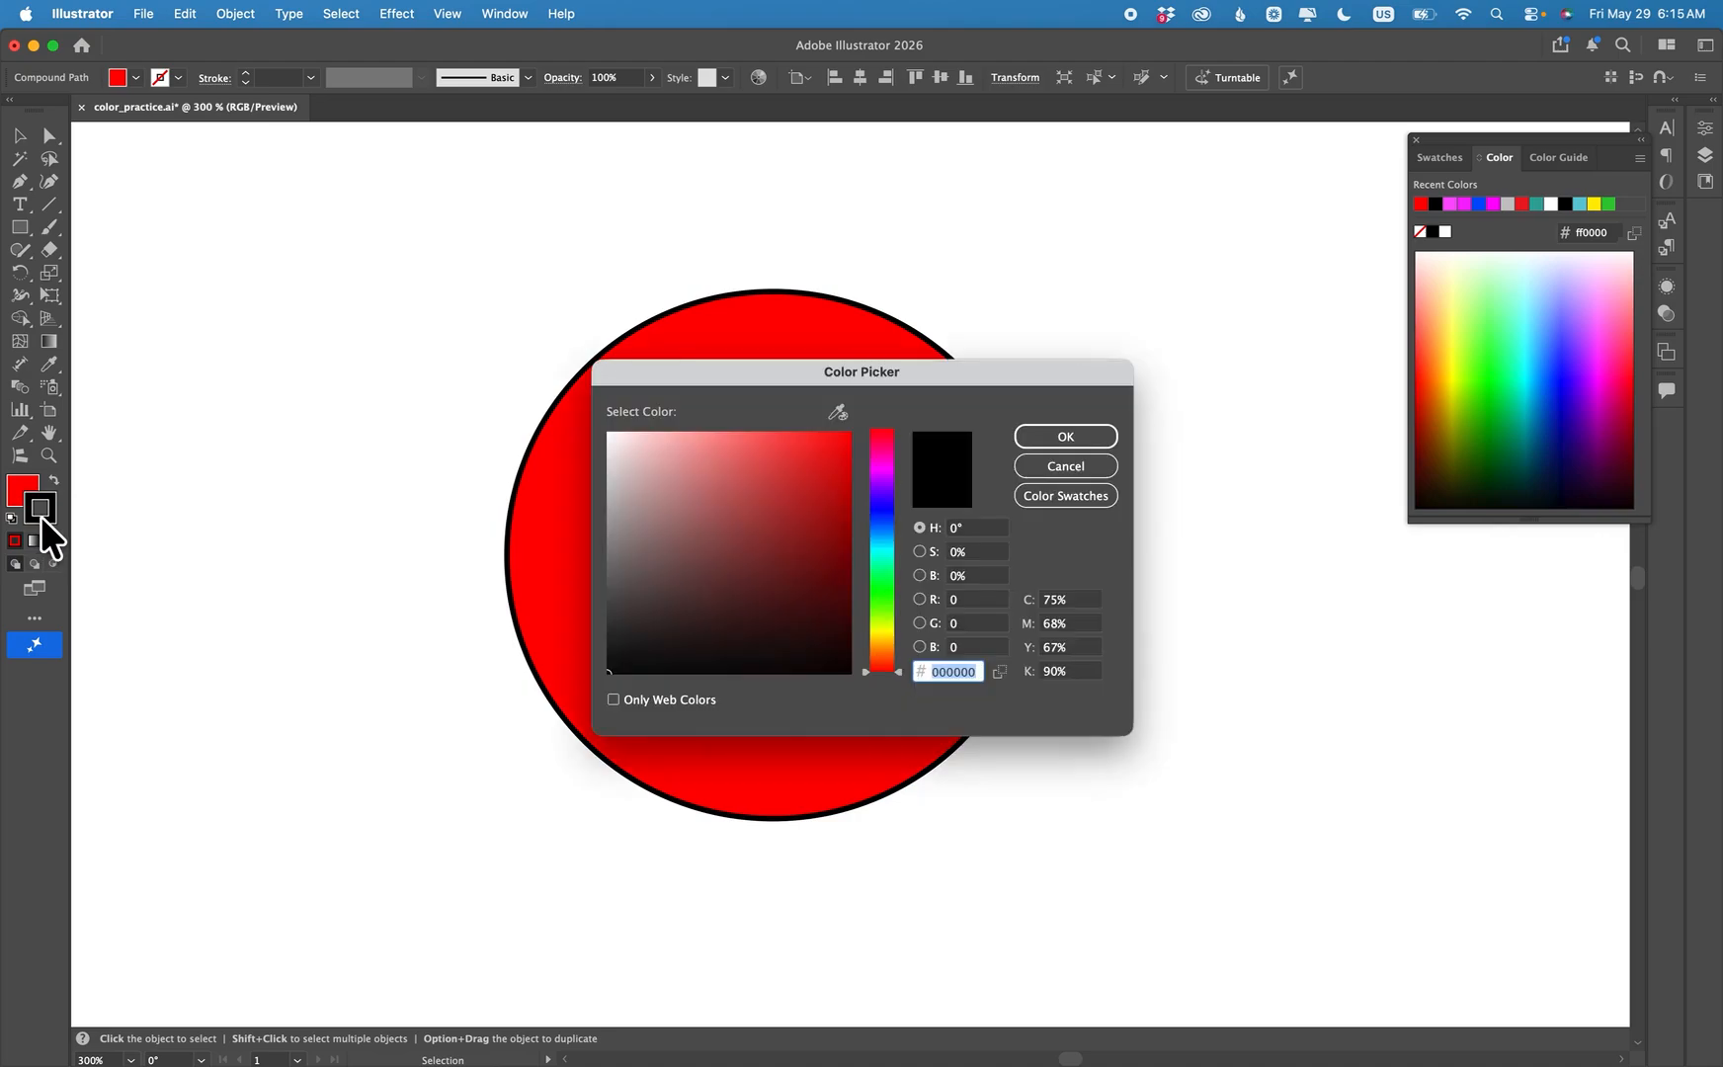
{"action": "mouse_move", "coordinate": [712, 533]}
{"action": "left_mouse_down"}
{"action": "mouse_move", "coordinate": [719, 548]}
{"action": "mouse_move", "coordinate": [703, 504]}
{"action": "mouse_move", "coordinate": [808, 539]}
{"action": "mouse_move", "coordinate": [899, 441]}
{"action": "mouse_move", "coordinate": [839, 435]}
{"action": "mouse_move", "coordinate": [692, 608]}
{"action": "mouse_move", "coordinate": [587, 693]}
{"action": "left_mouse_up"}
{"action": "left_click_drag", "start_coordinate": [731, 370], "coordinate": [1213, 346]}
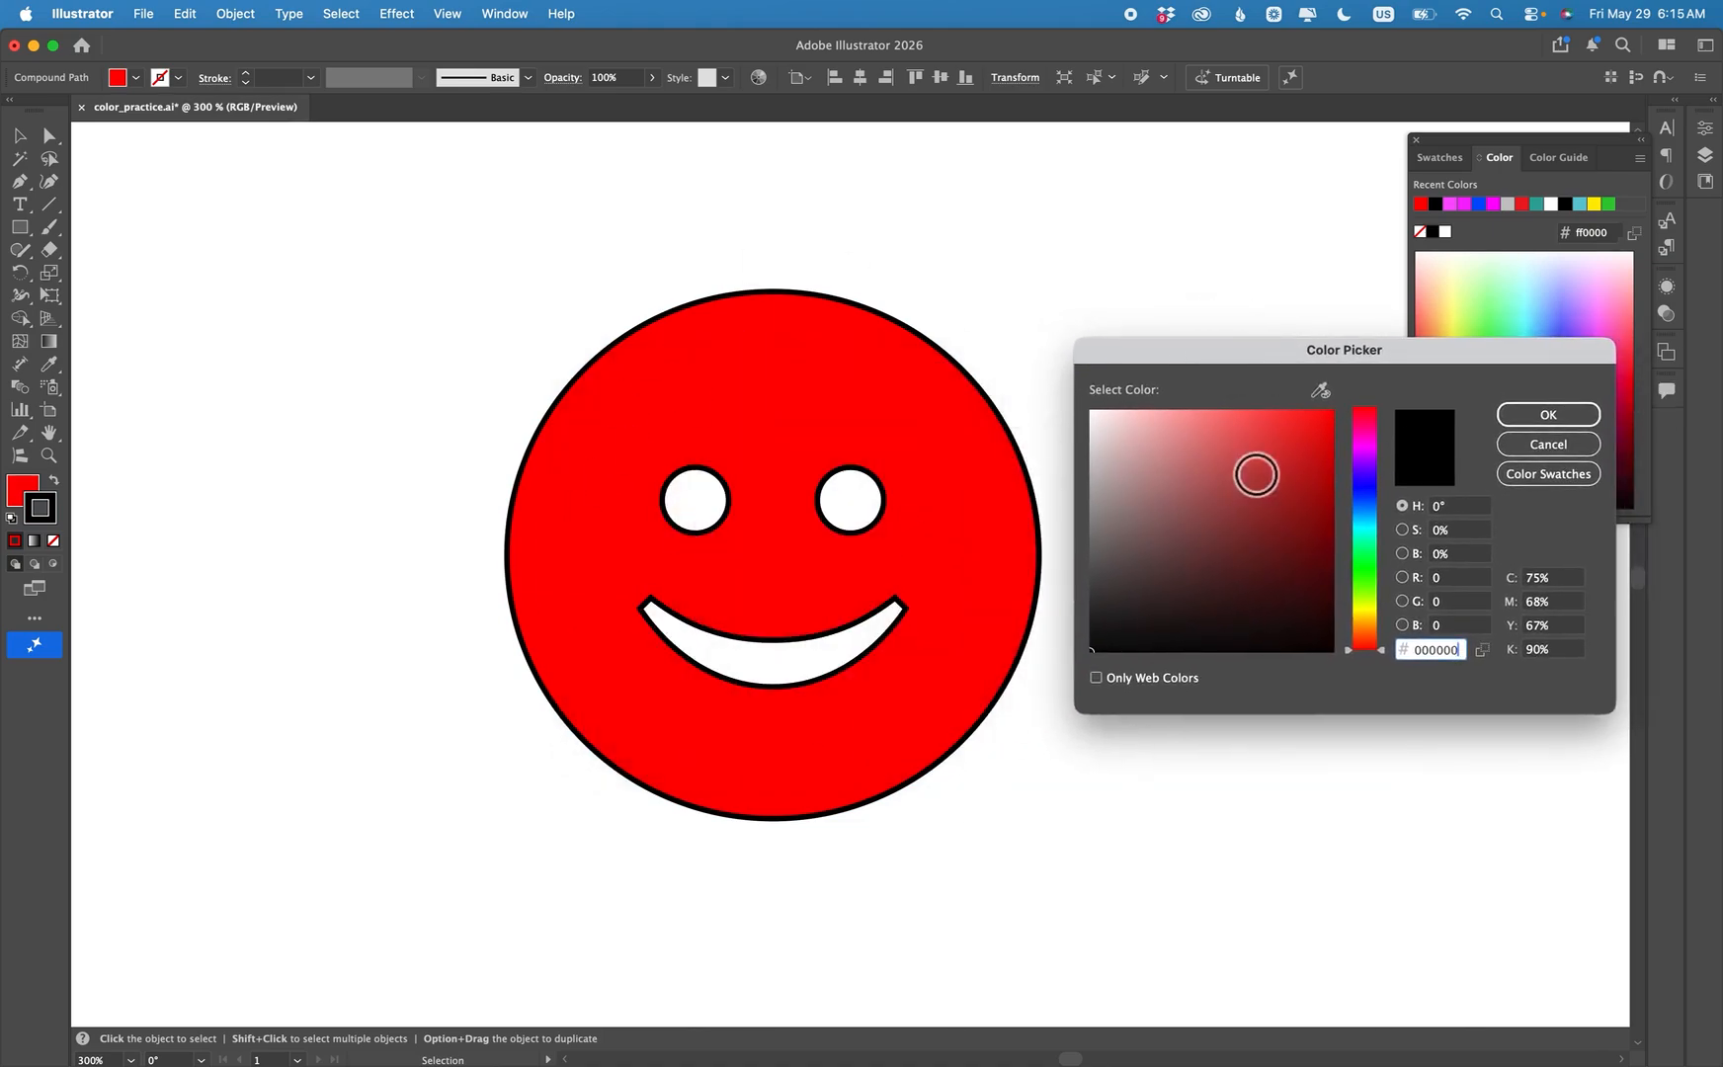
{"action": "left_click", "coordinate": [1560, 405]}
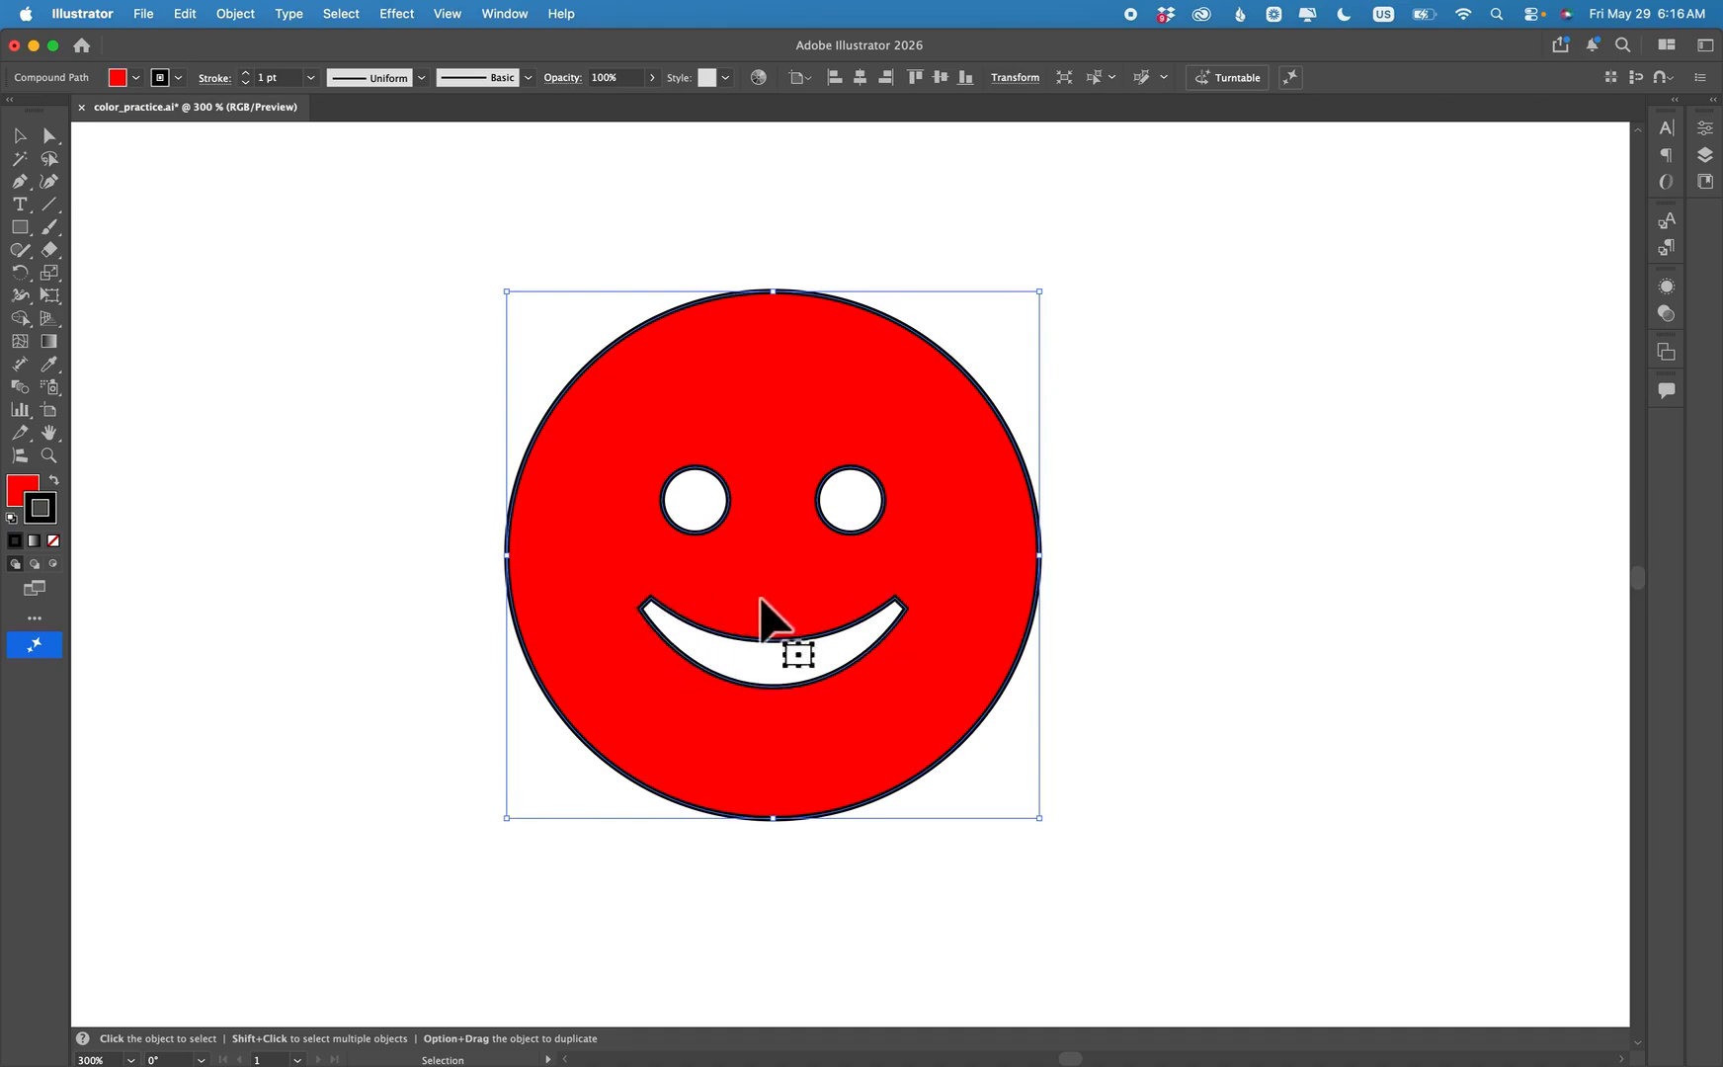
Bring up the stroke settings and set the smiley's stroke weight to 2 pt.
{"action": "left_click", "coordinate": [514, 5]}
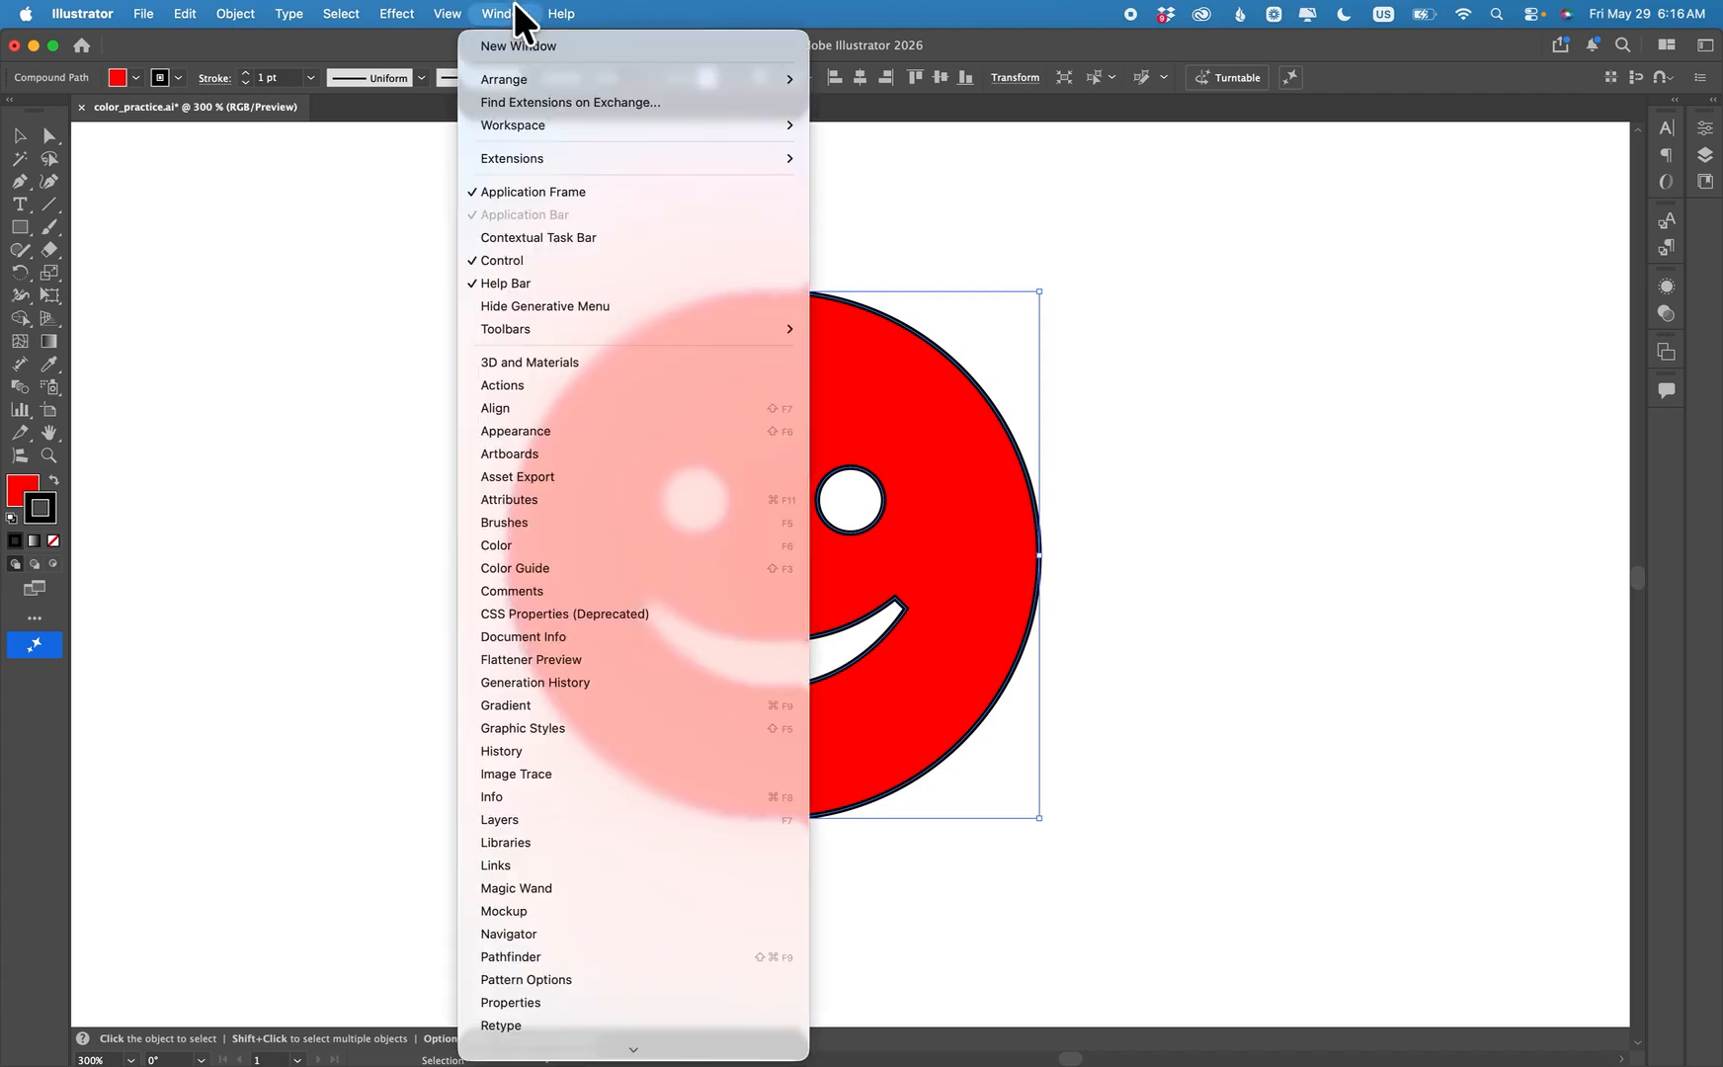
{"action": "left_click", "coordinate": [531, 928]}
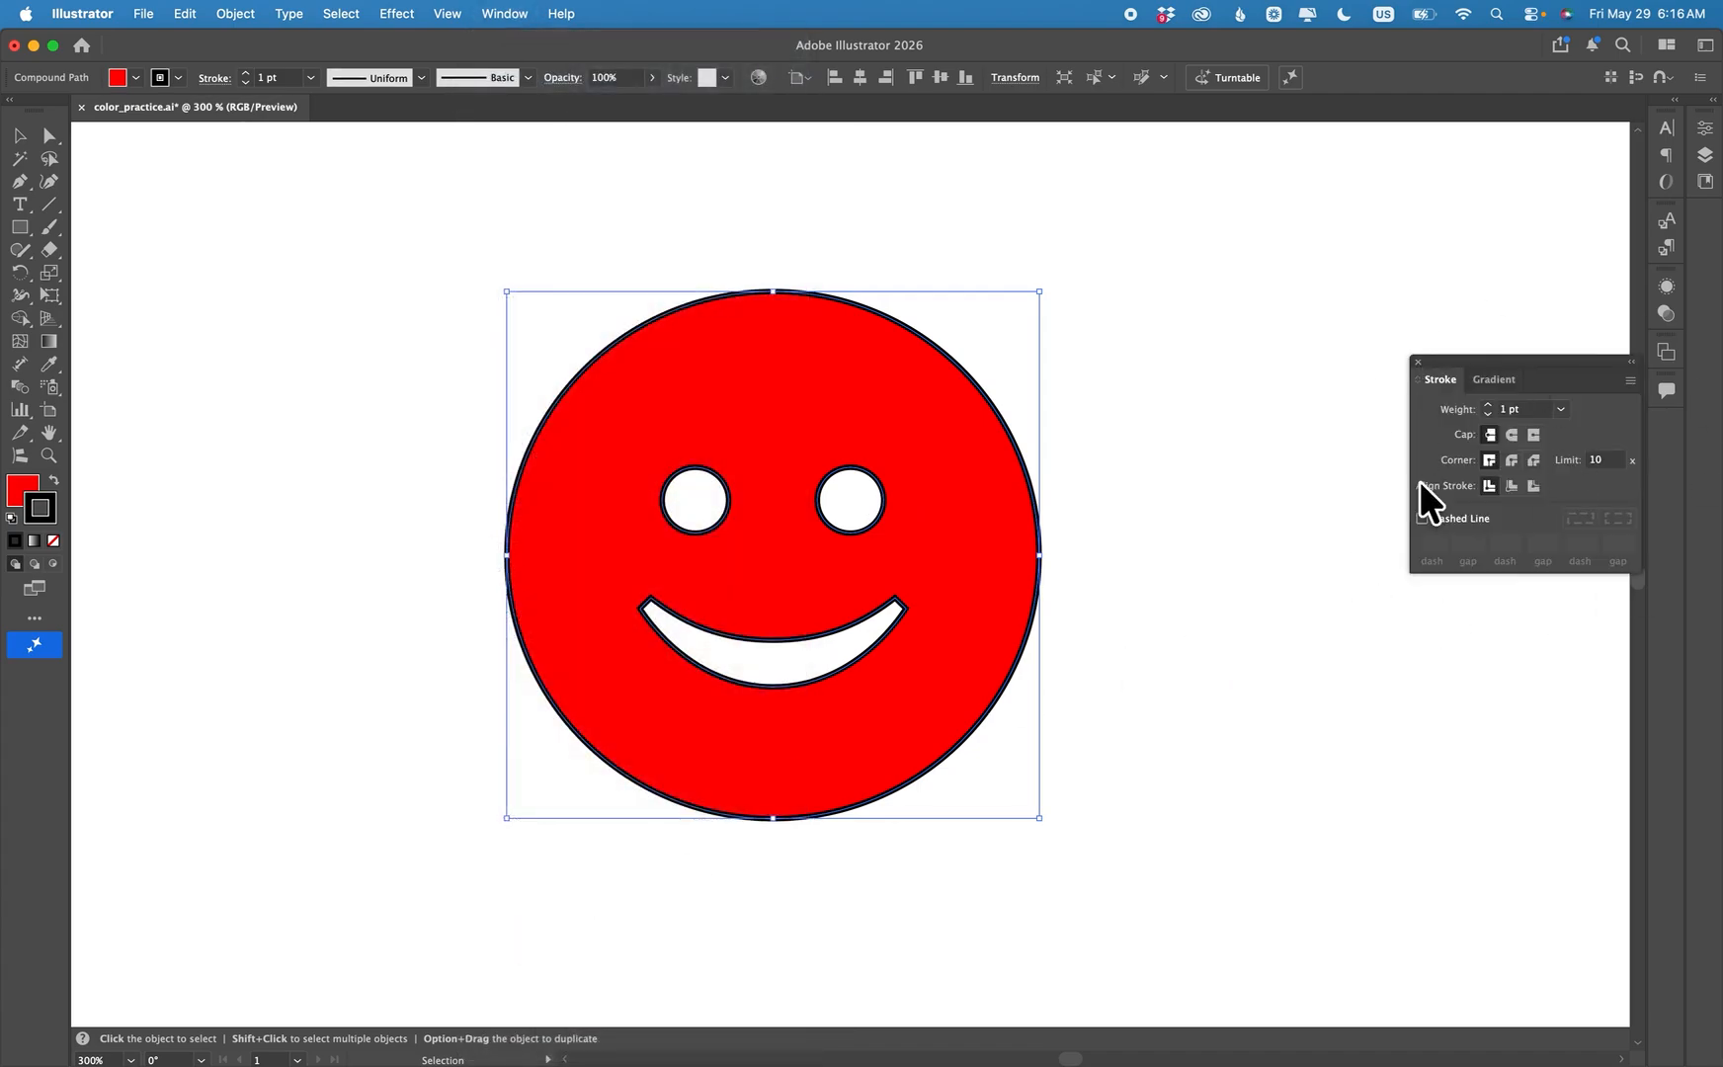
{"action": "left_click", "coordinate": [1487, 403]}
{"action": "left_click", "coordinate": [1487, 403]}
{"action": "left_click", "coordinate": [1486, 403]}
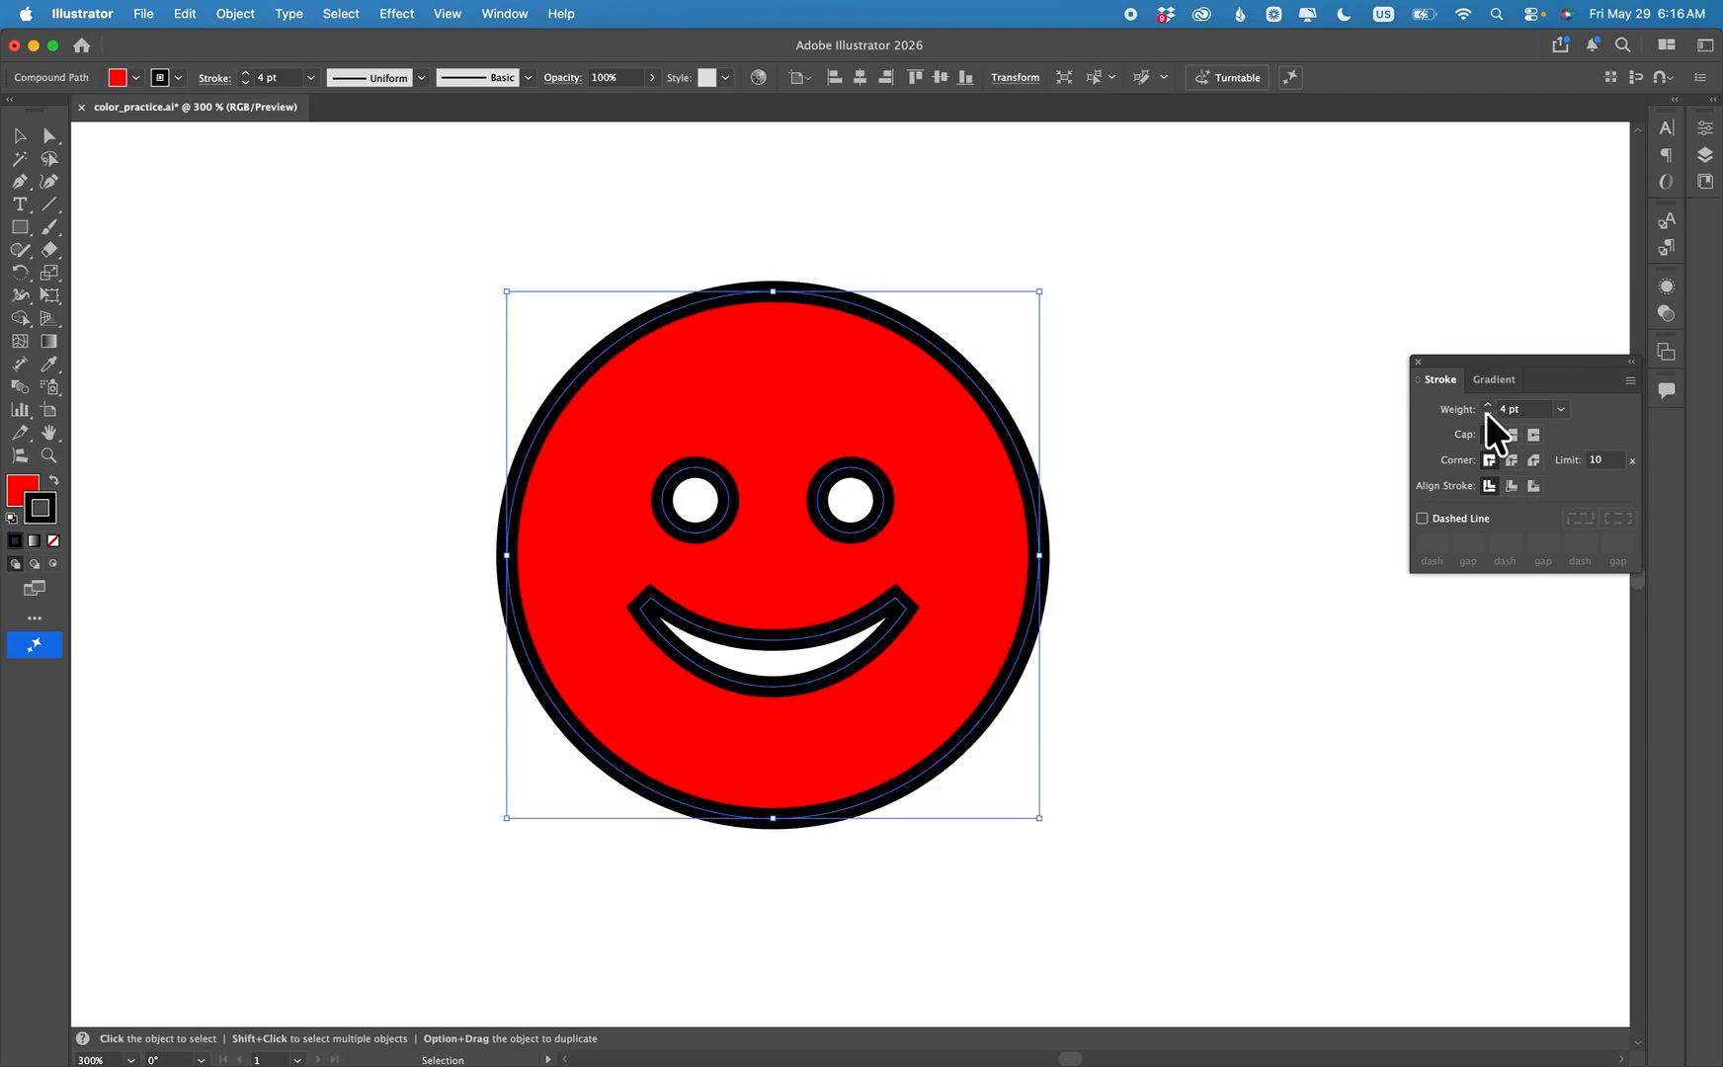
{"action": "left_click", "coordinate": [1486, 412]}
{"action": "left_click", "coordinate": [1486, 412]}
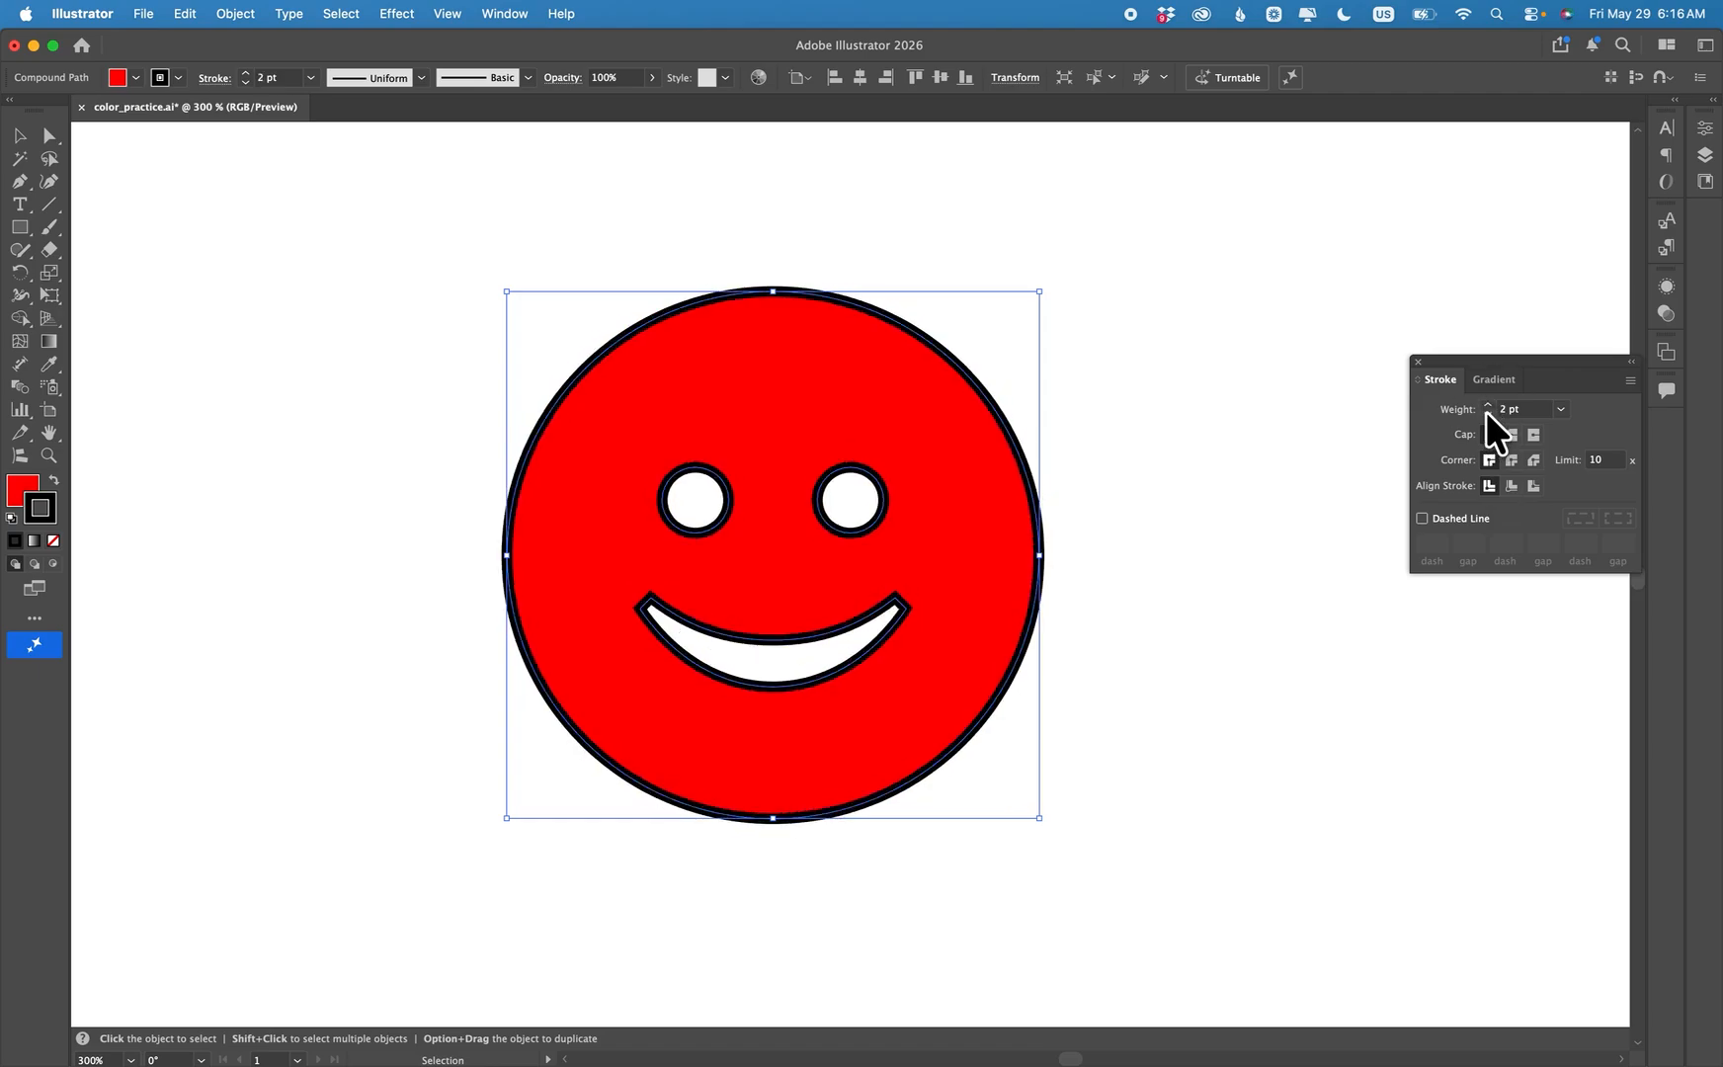
Try outside and inside stroke alignment and a dashed line on the smiley, then restore the centered solid stroke and close the stroke settings.
{"action": "left_click", "coordinate": [1532, 484]}
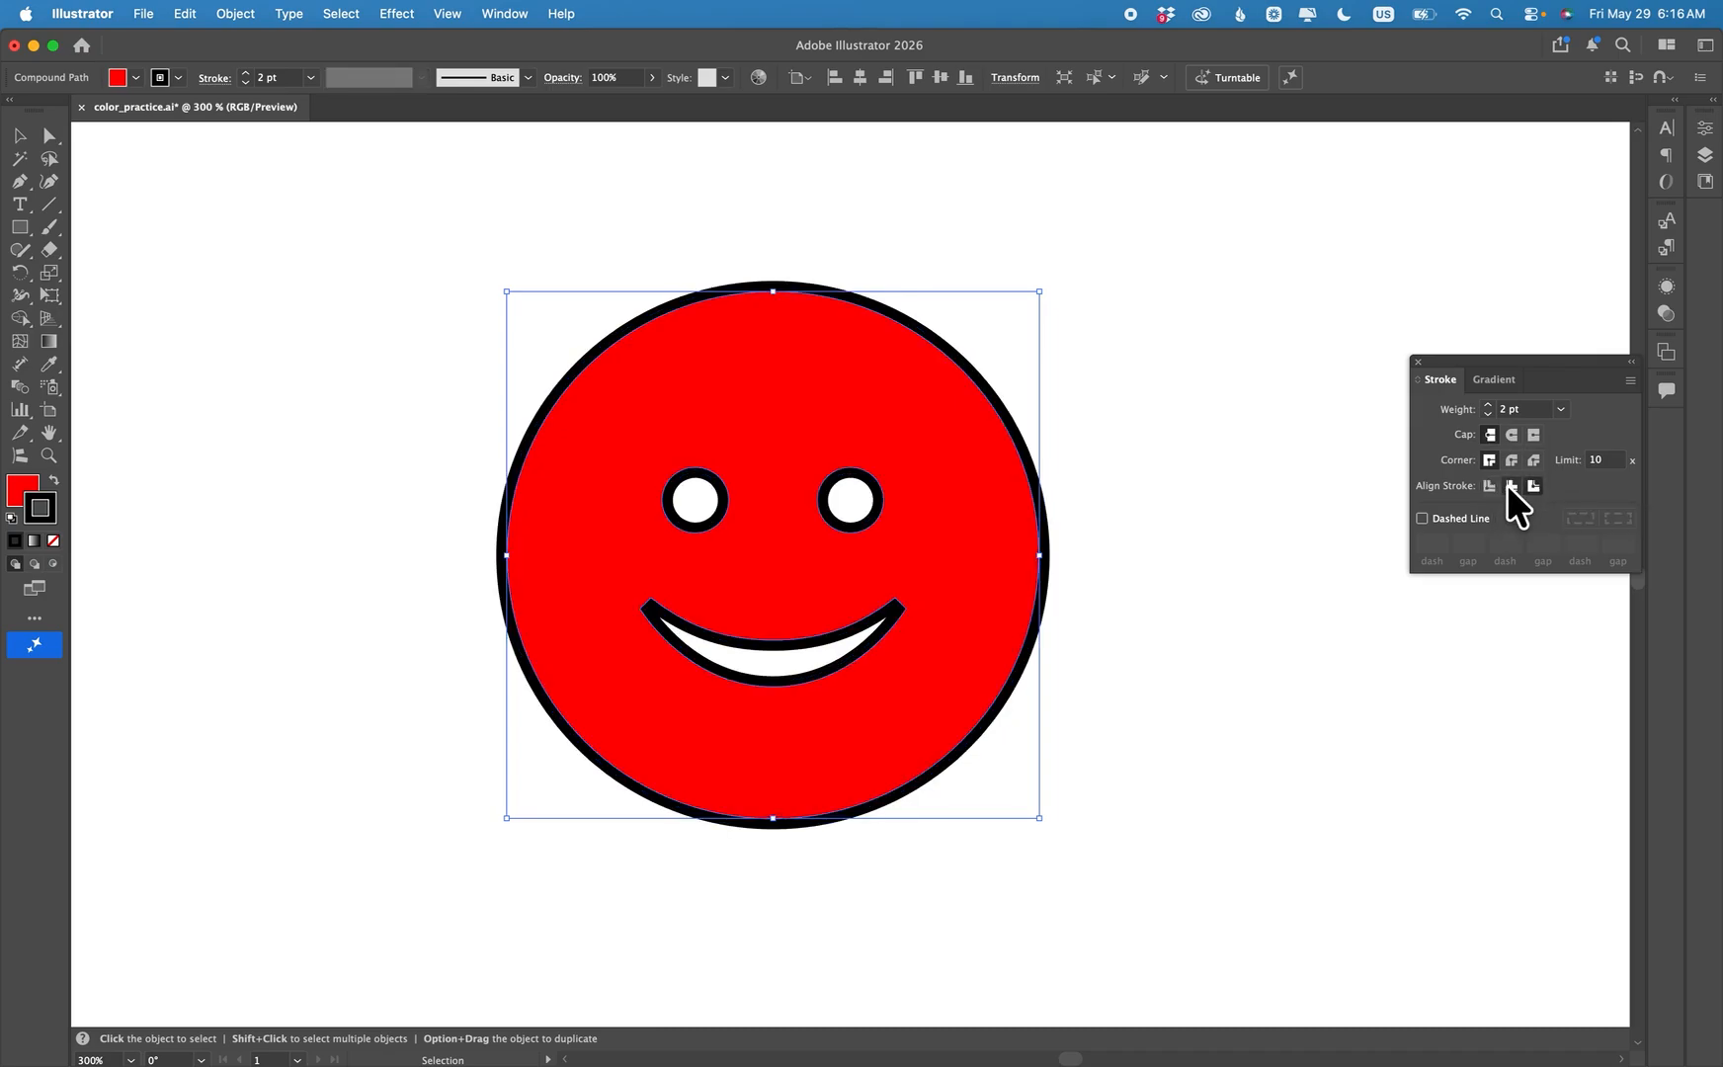
{"action": "left_click", "coordinate": [1510, 485]}
{"action": "left_click", "coordinate": [1489, 485]}
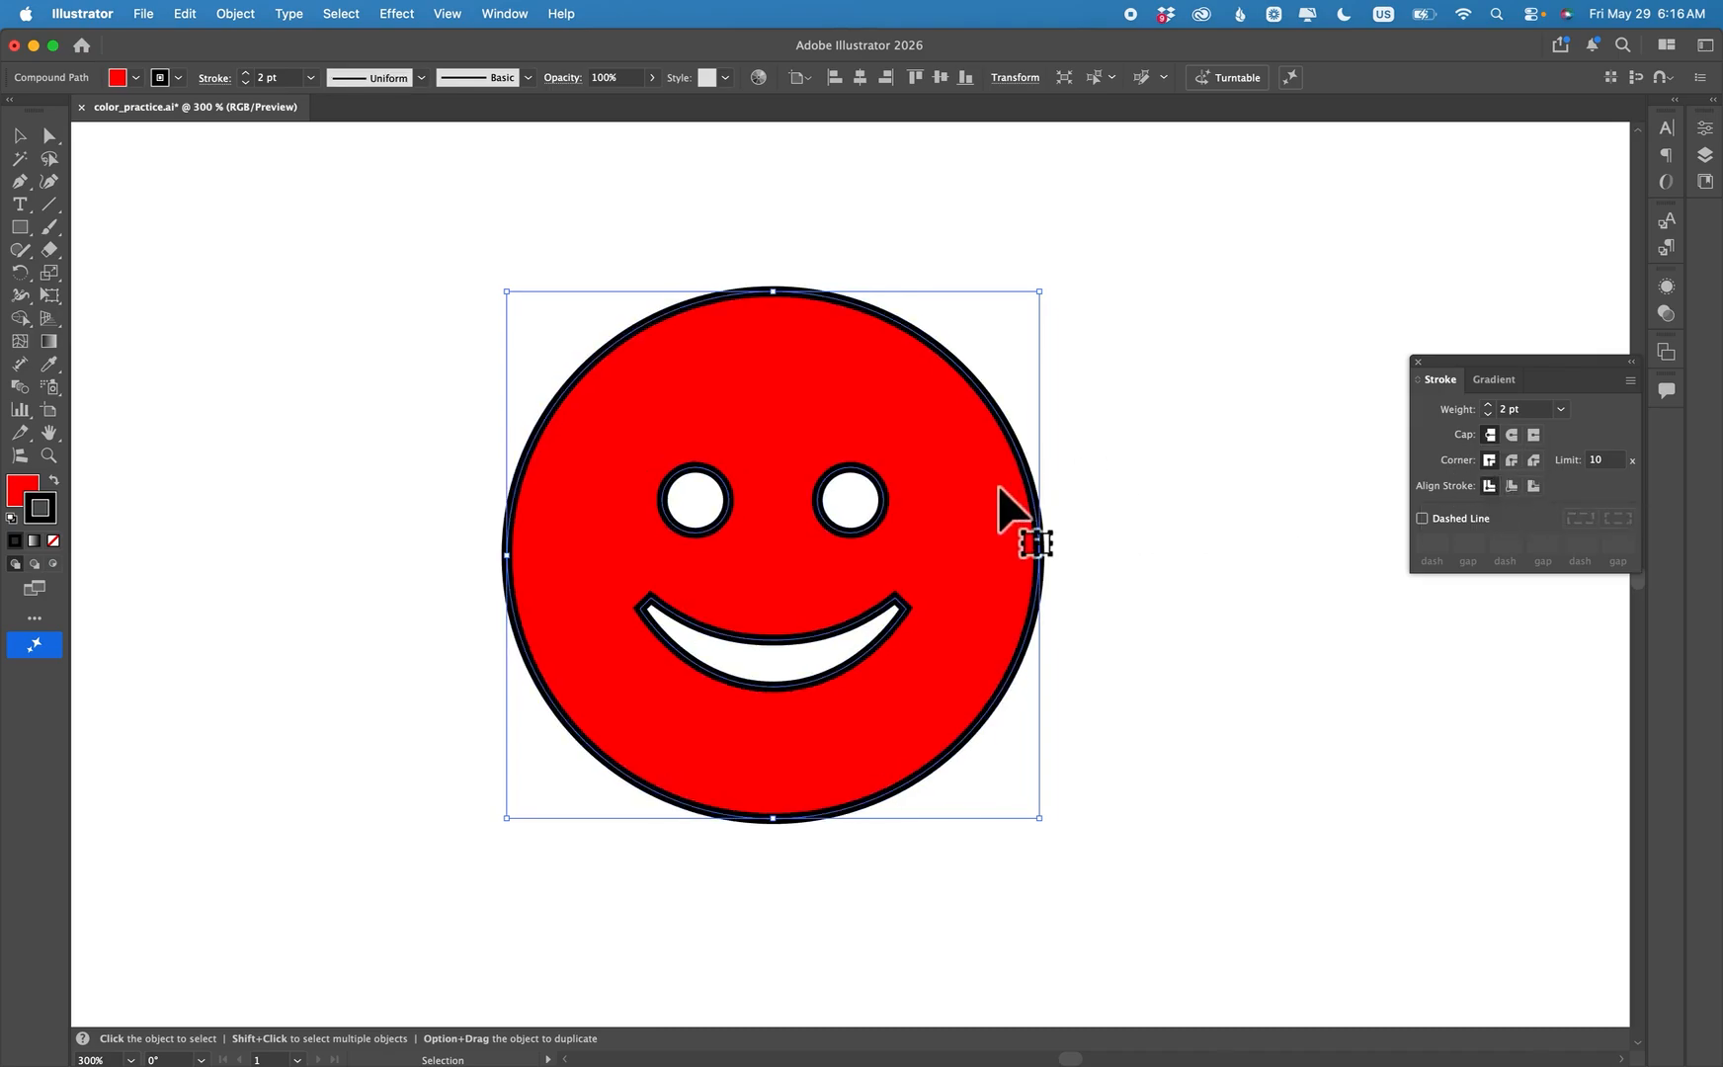
{"action": "left_click", "coordinate": [1422, 518]}
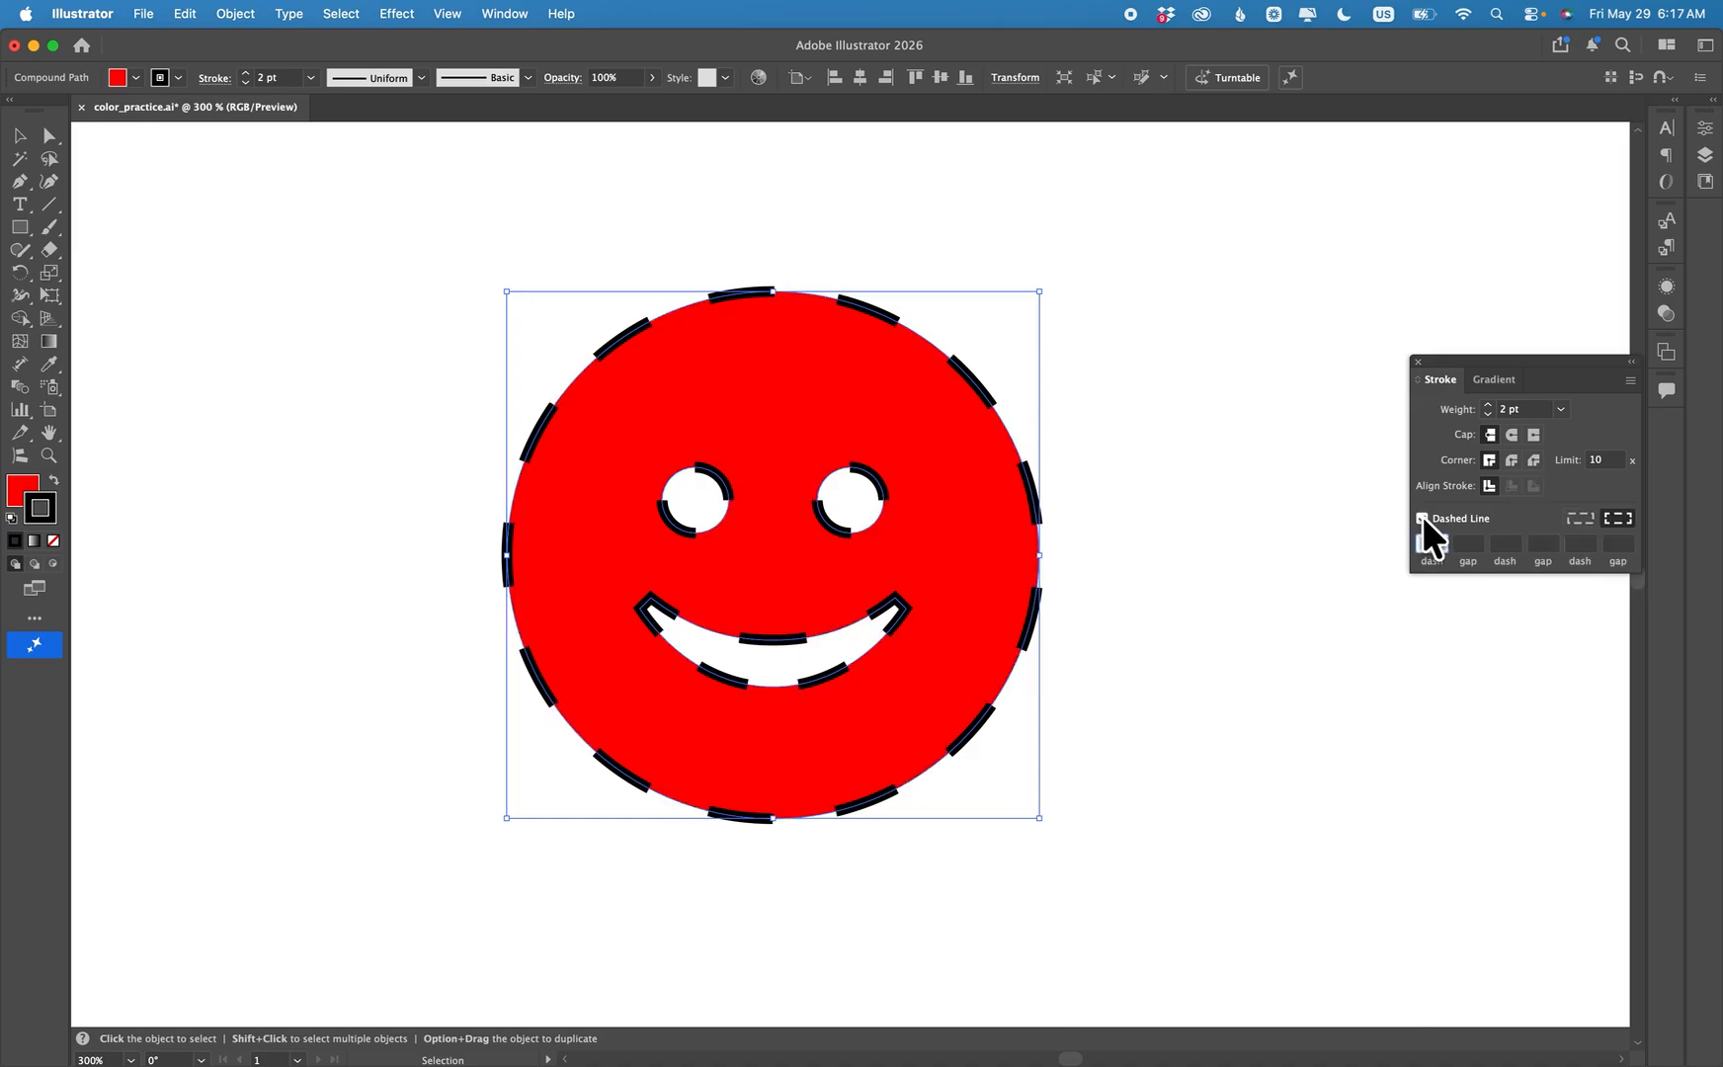
{"action": "left_click", "coordinate": [1422, 518]}
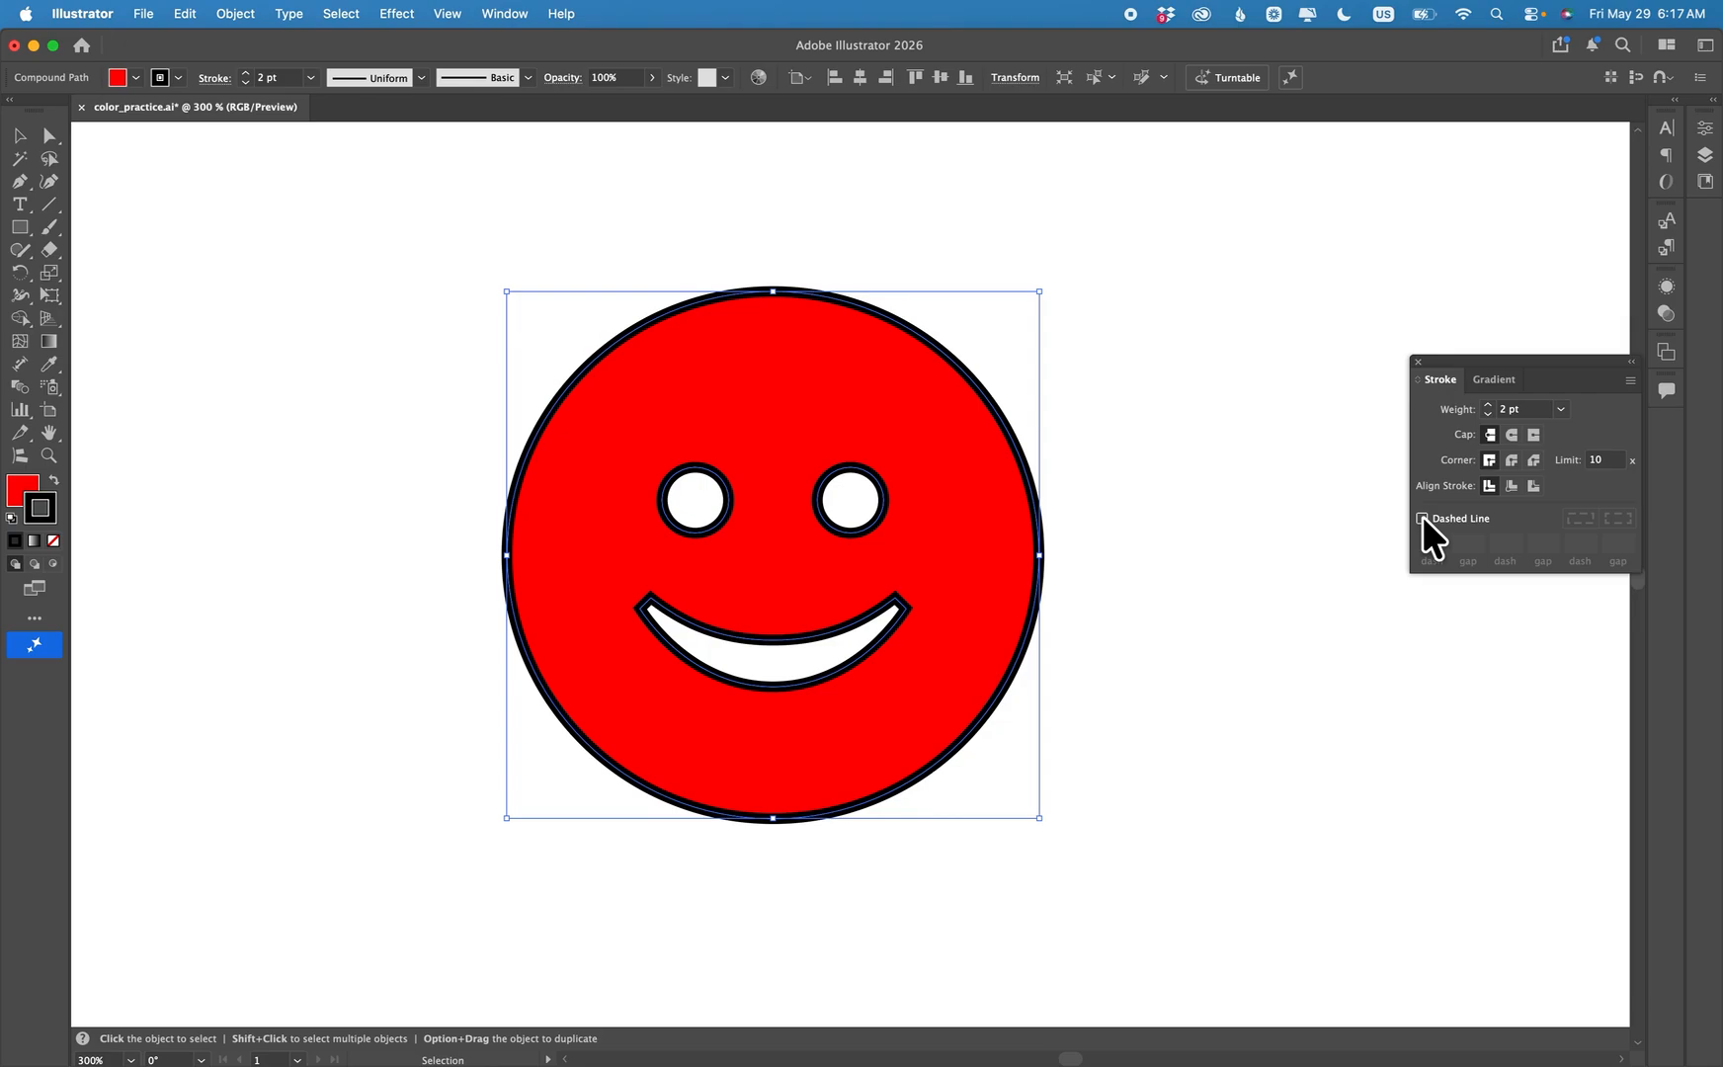
{"action": "left_click", "coordinate": [1416, 360]}
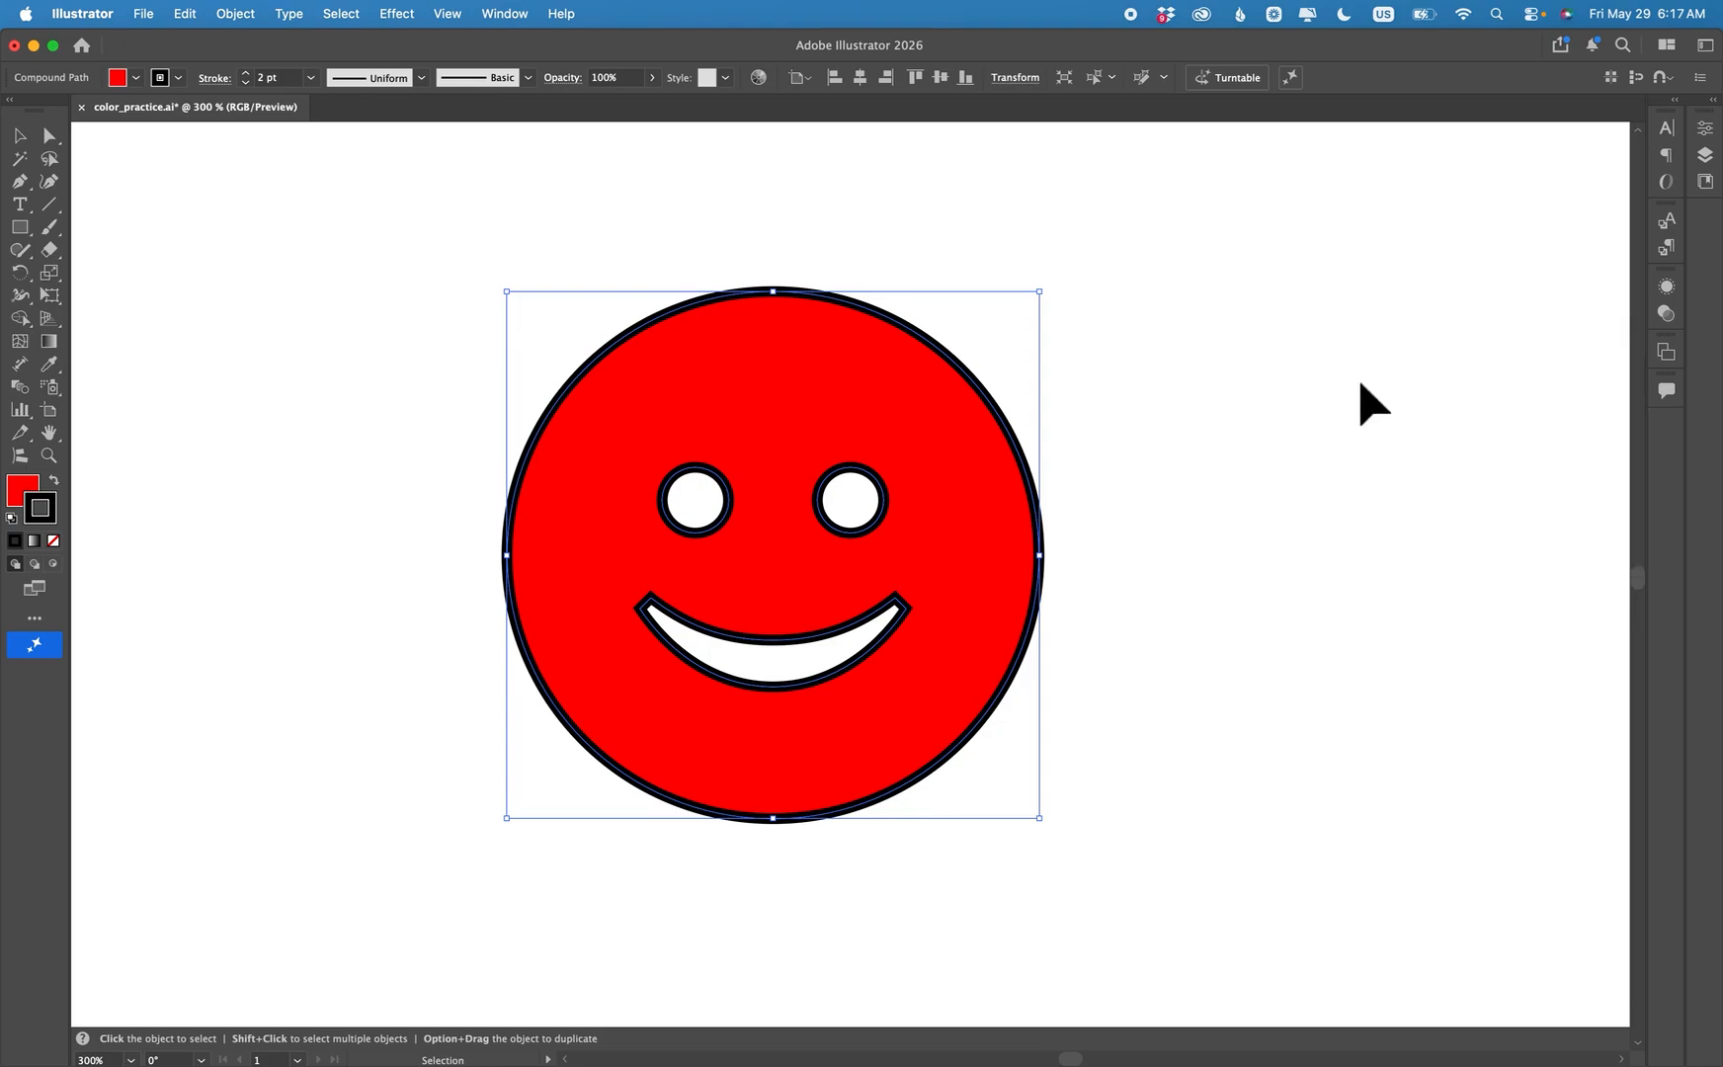
Bring up the document's color swatches with the smiley face still selected.
{"action": "scroll", "coordinate": [1359, 380], "scroll_direction": "left", "scroll_amount": 2}
{"action": "scroll", "coordinate": [1359, 381], "scroll_direction": "up", "scroll_amount": 1}
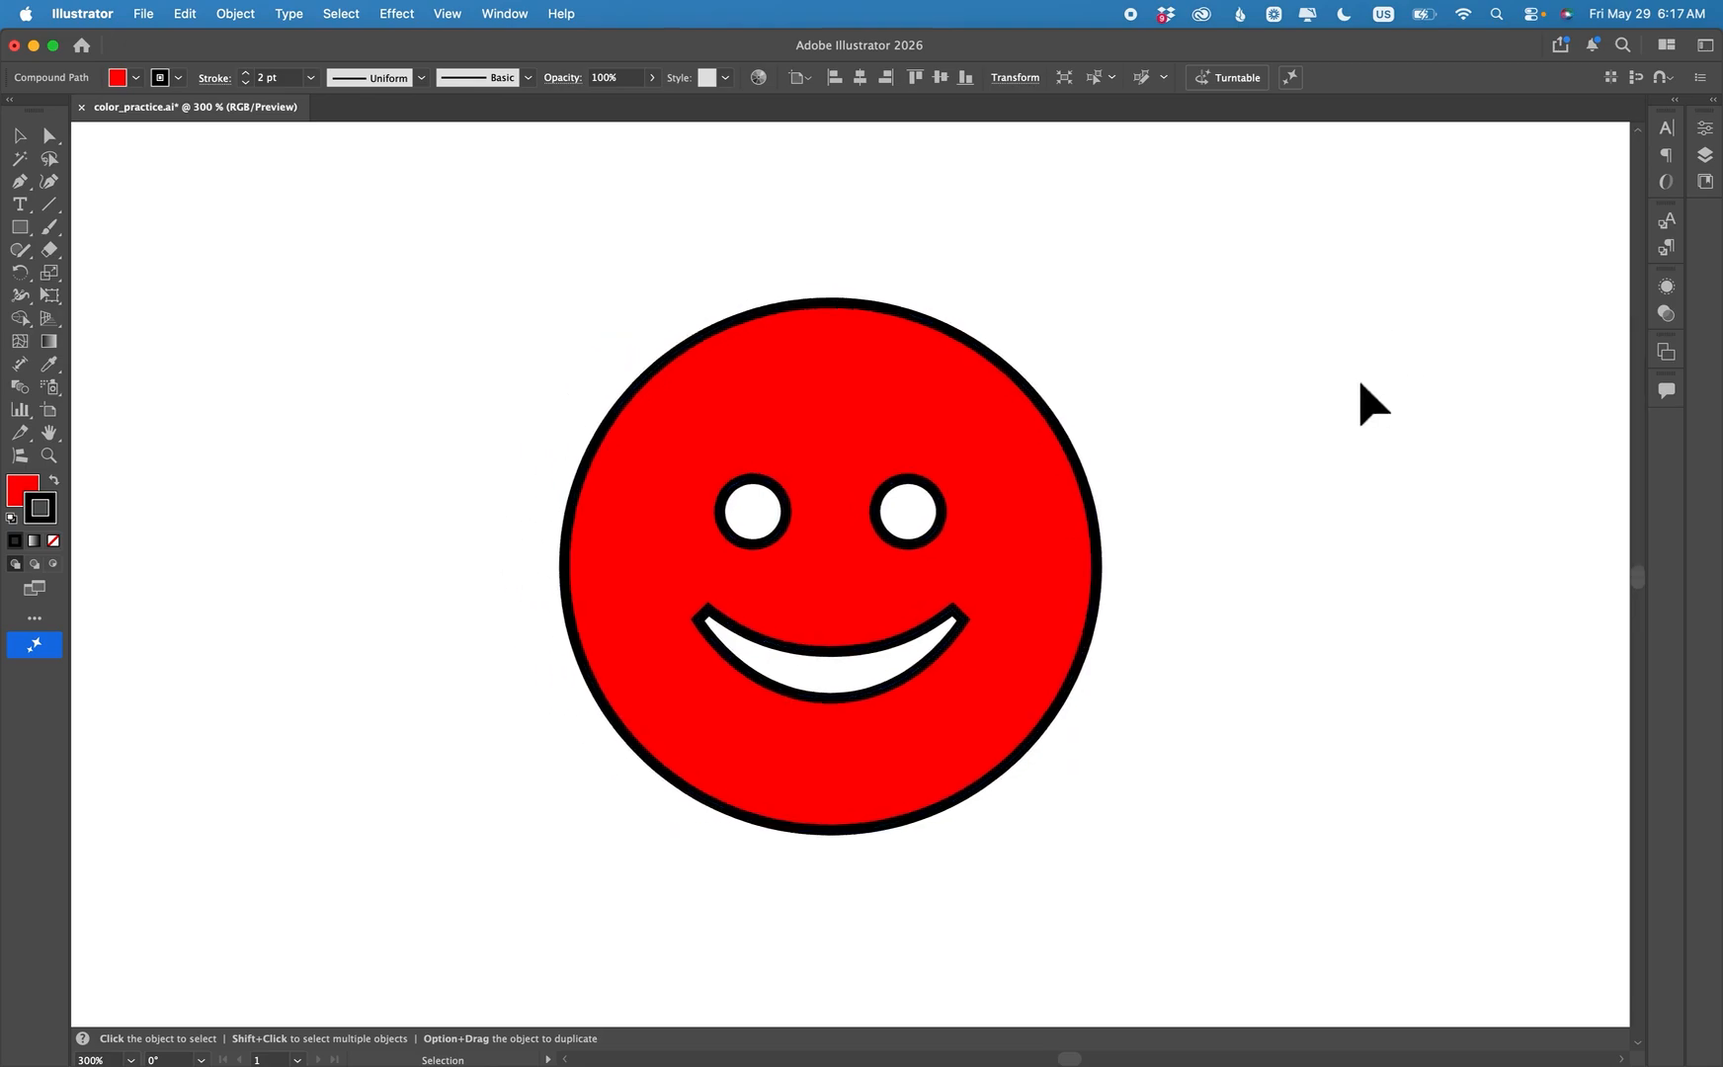
{"action": "left_click", "coordinate": [503, 13]}
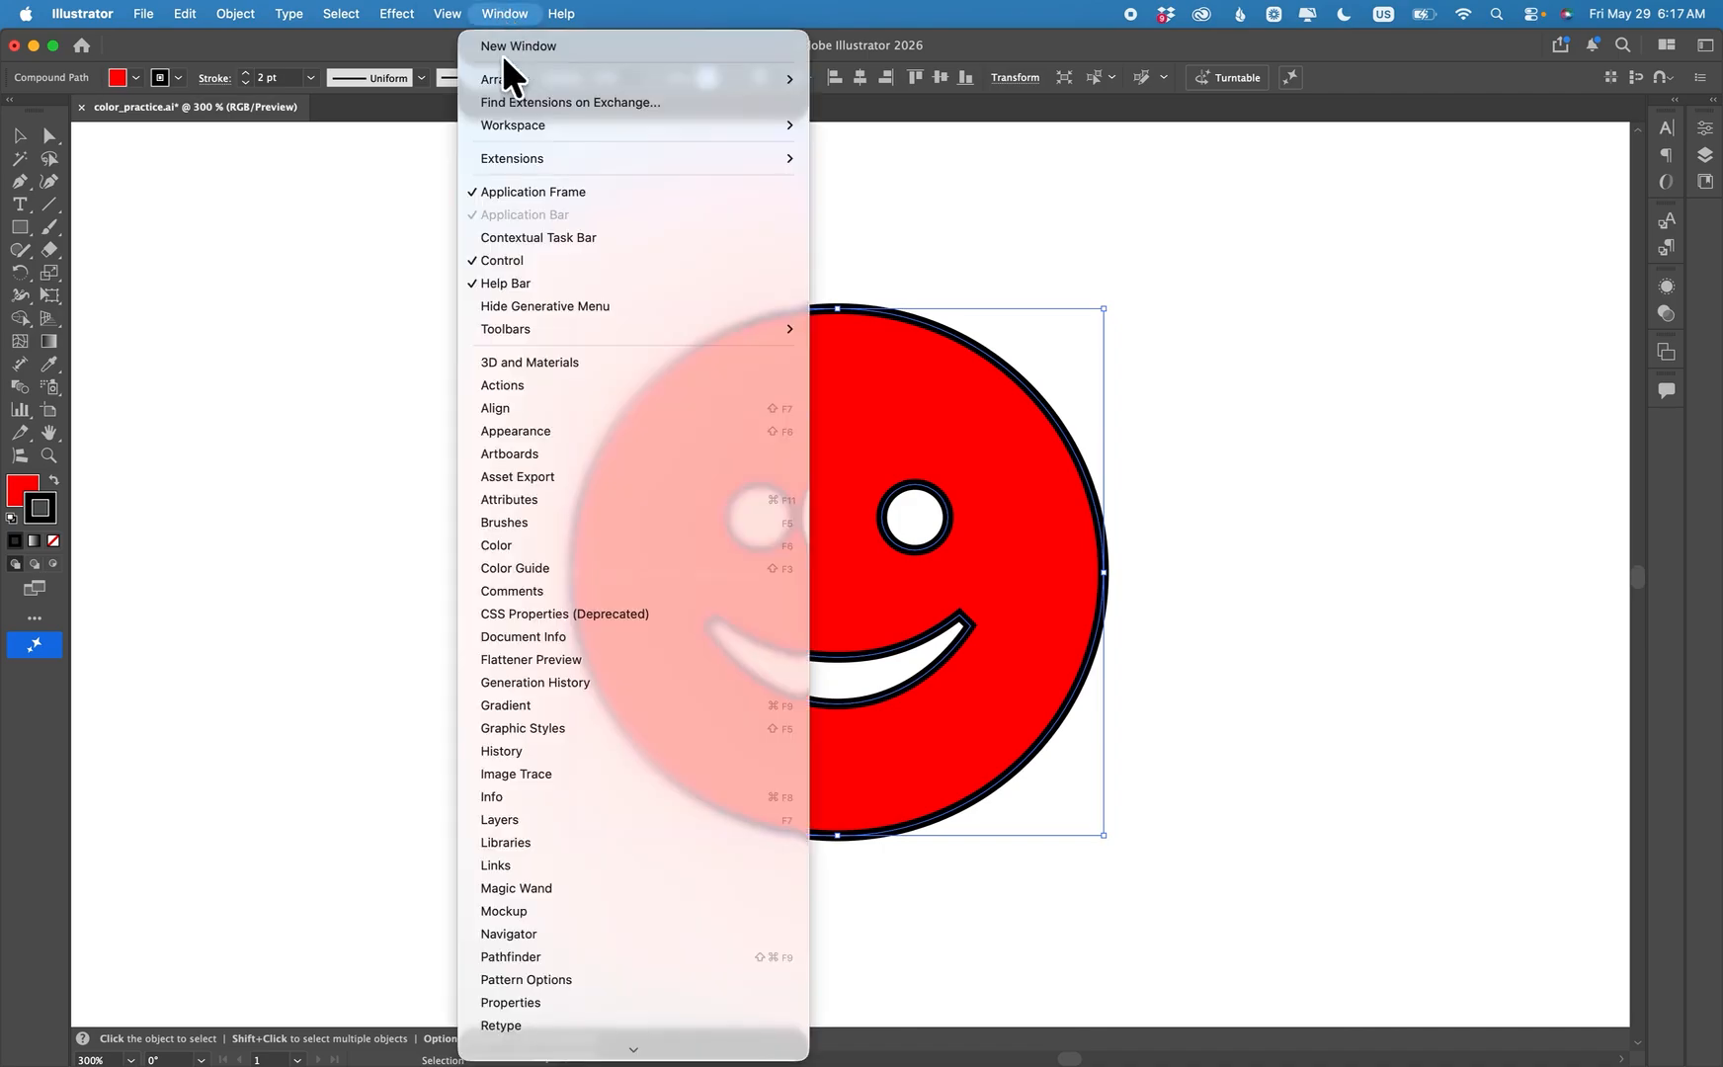
{"action": "scroll", "coordinate": [544, 721], "scroll_direction": "down", "scroll_amount": 5}
{"action": "left_click", "coordinate": [534, 768]}
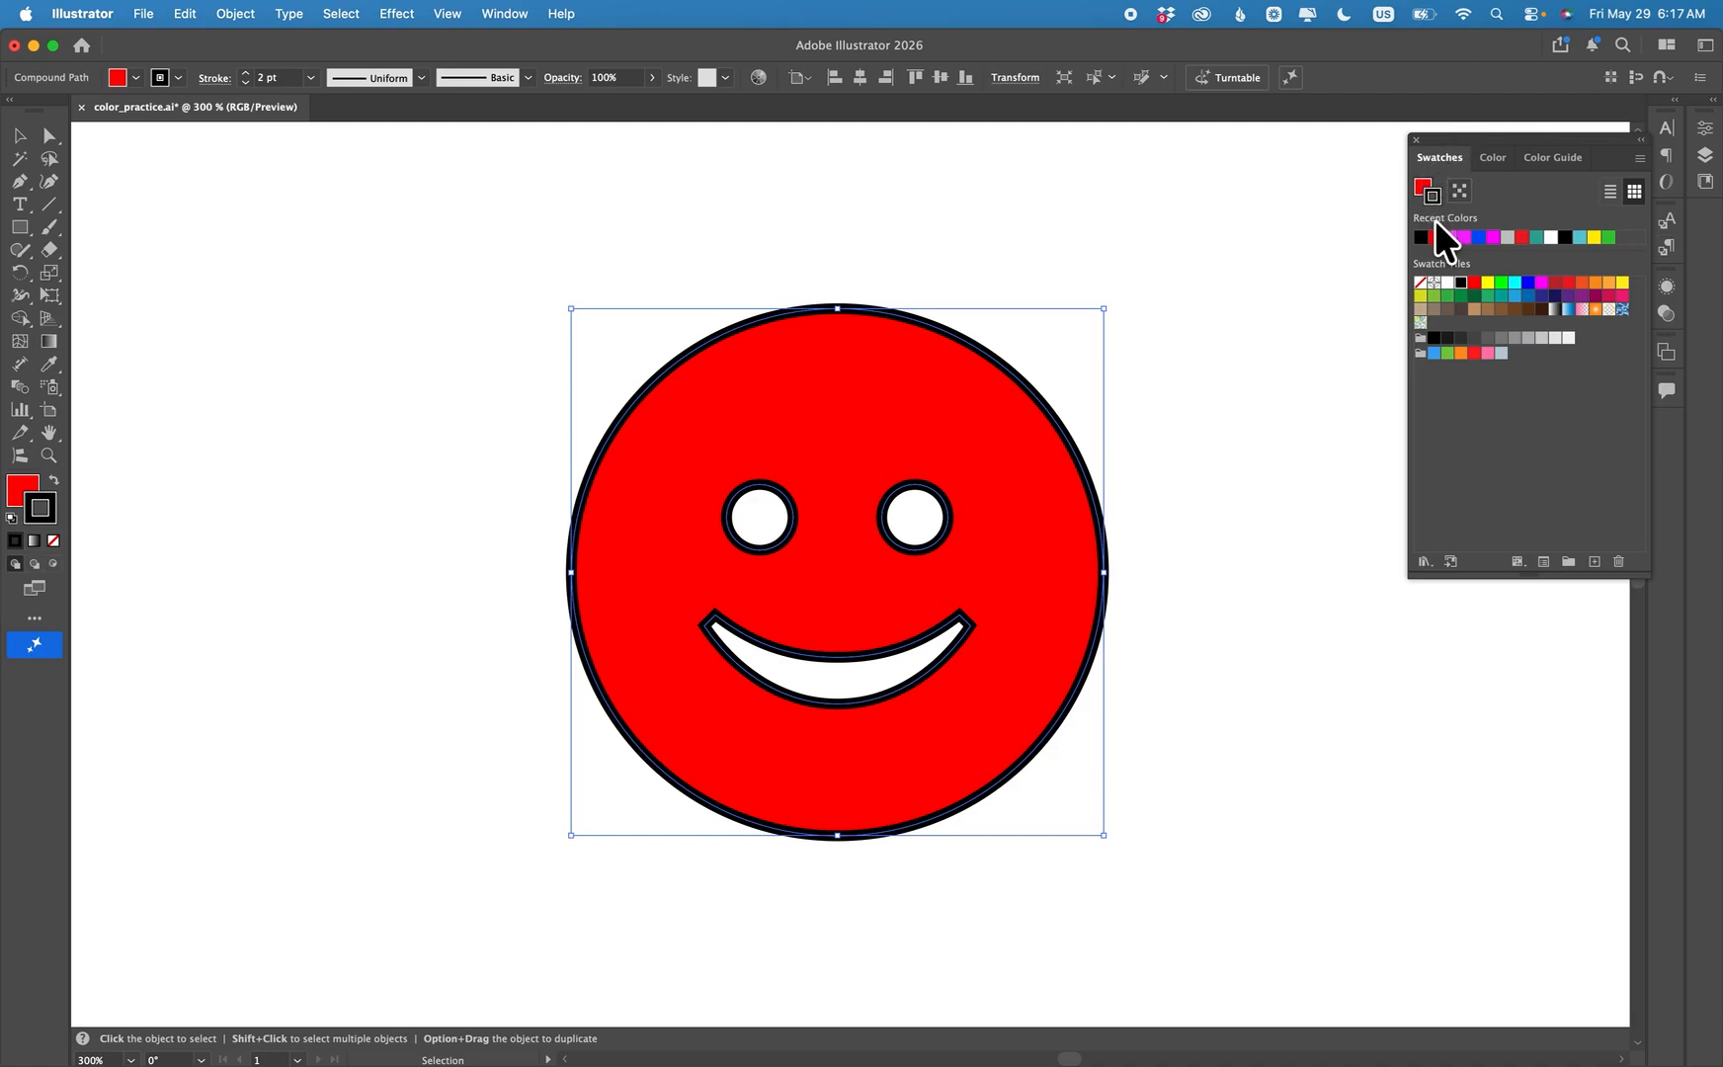
Try magenta, muted green-teal and sky blue swatches as the smiley's fill.
{"action": "left_click", "coordinate": [1420, 181]}
{"action": "left_click", "coordinate": [1461, 237]}
{"action": "left_click", "coordinate": [1535, 239]}
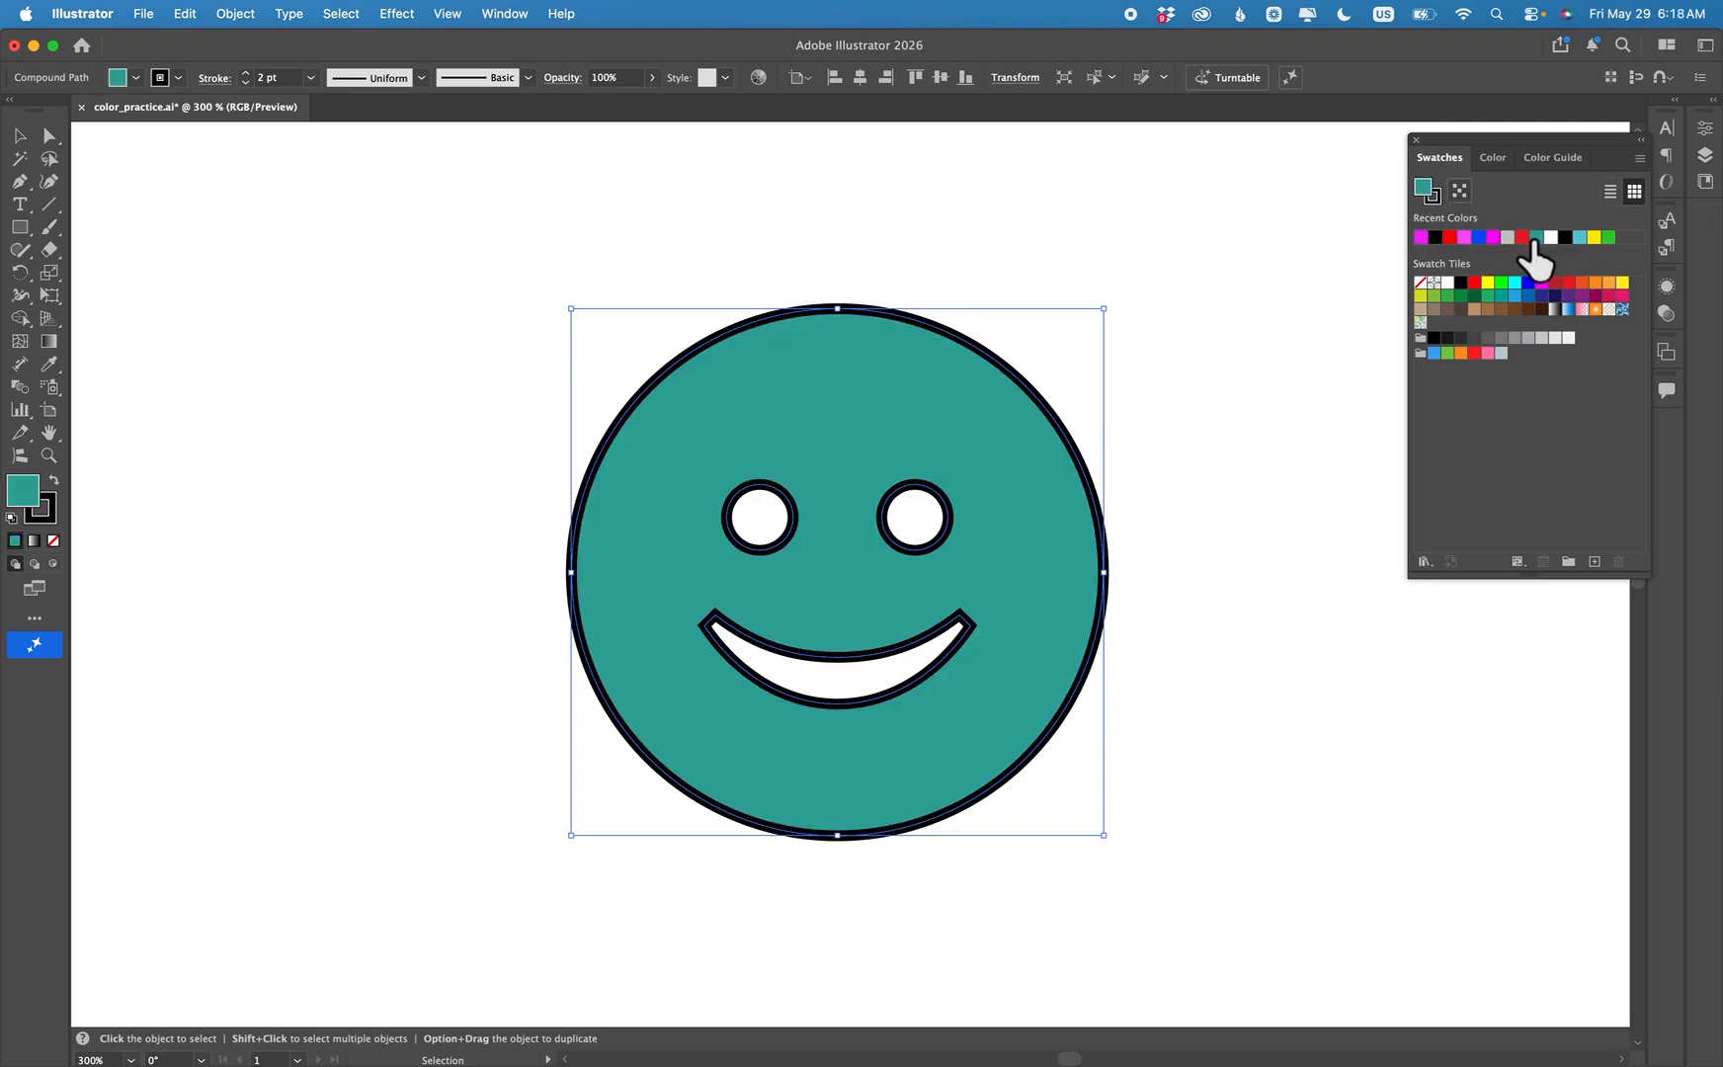
{"action": "left_click", "coordinate": [1517, 296]}
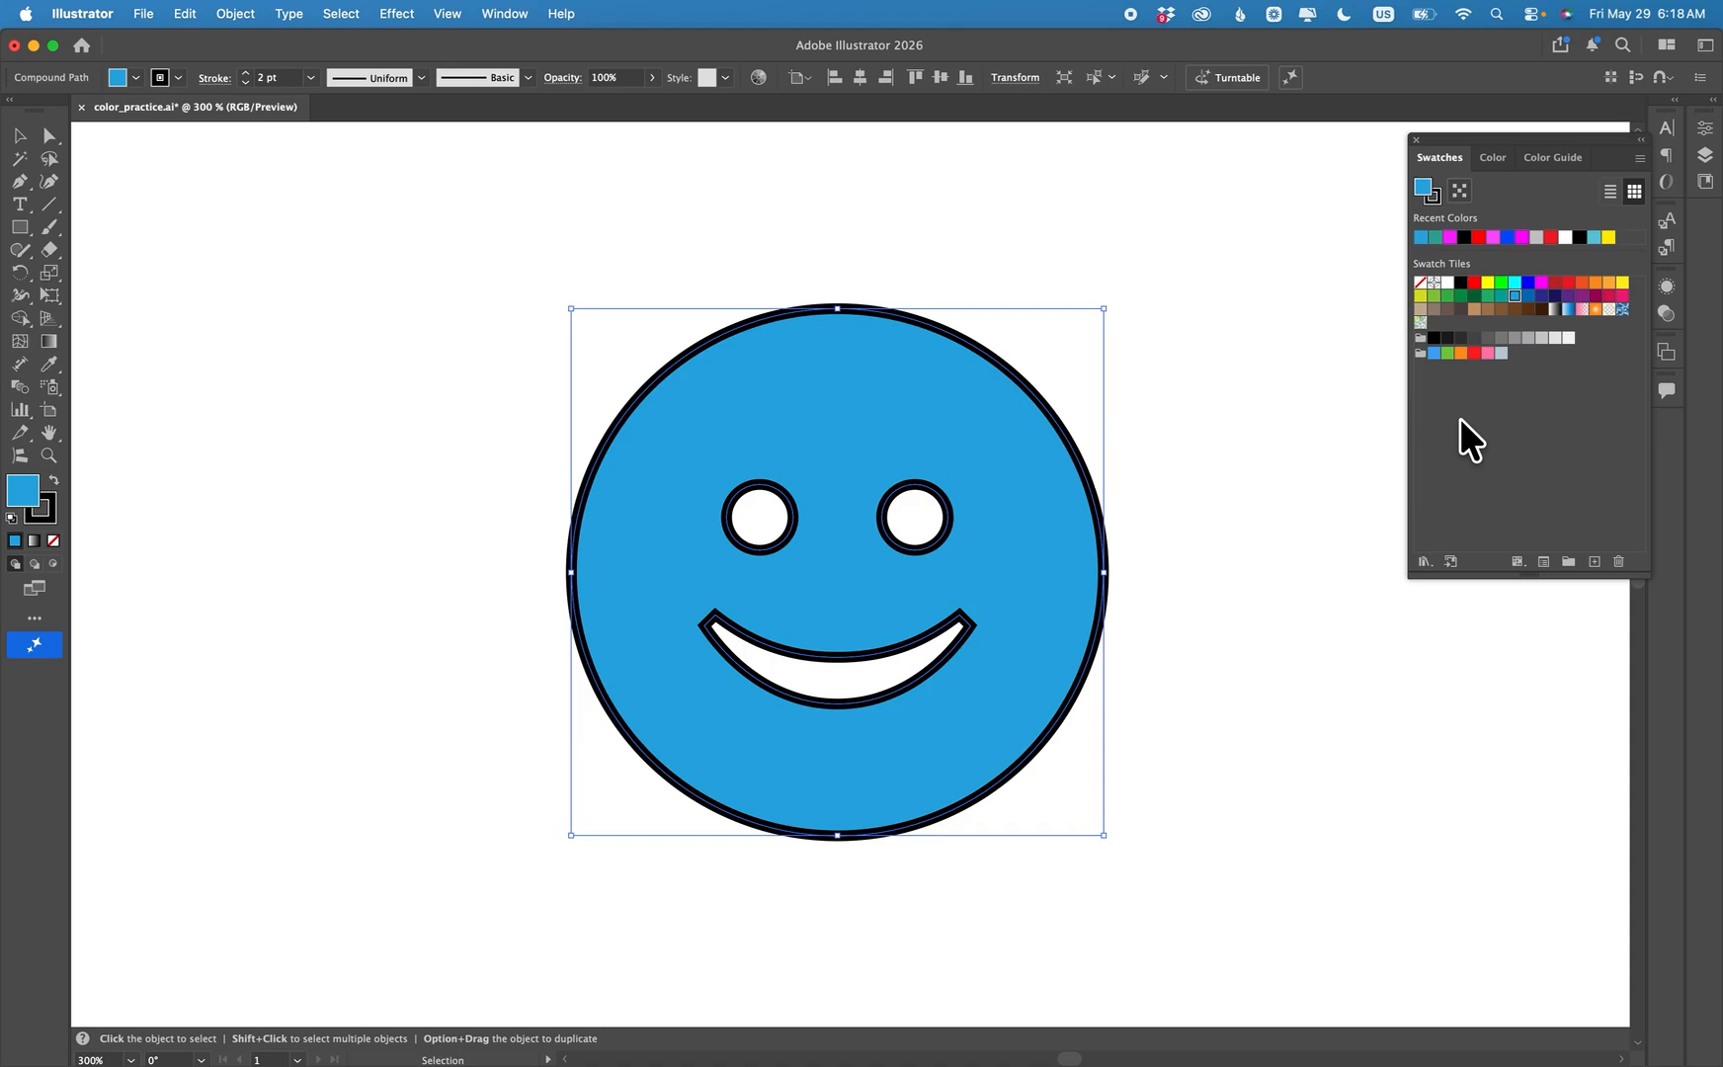
Set the smiley's fill to teal 00b6c3 from the color spectrum and save that color as a new swatch.
{"action": "left_click", "coordinate": [1488, 155]}
{"action": "left_click_drag", "start_coordinate": [1541, 385], "coordinate": [1600, 344]}
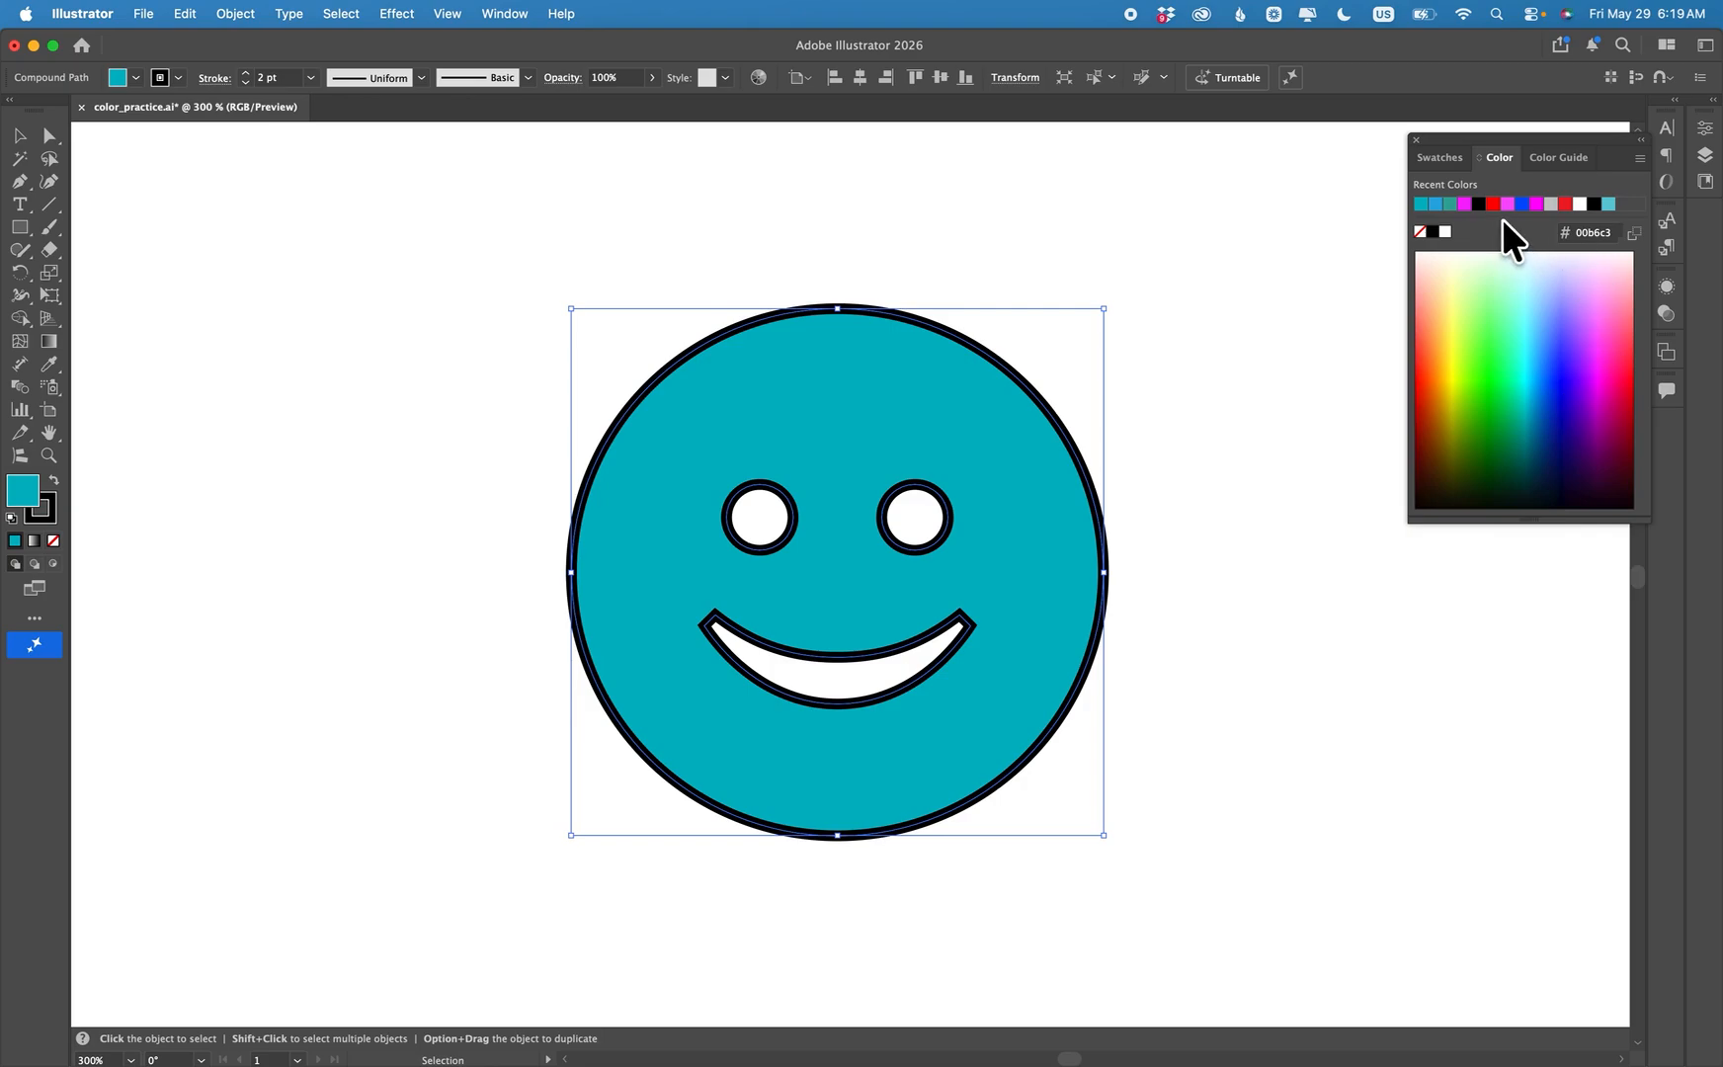
{"action": "left_click", "coordinate": [1435, 153]}
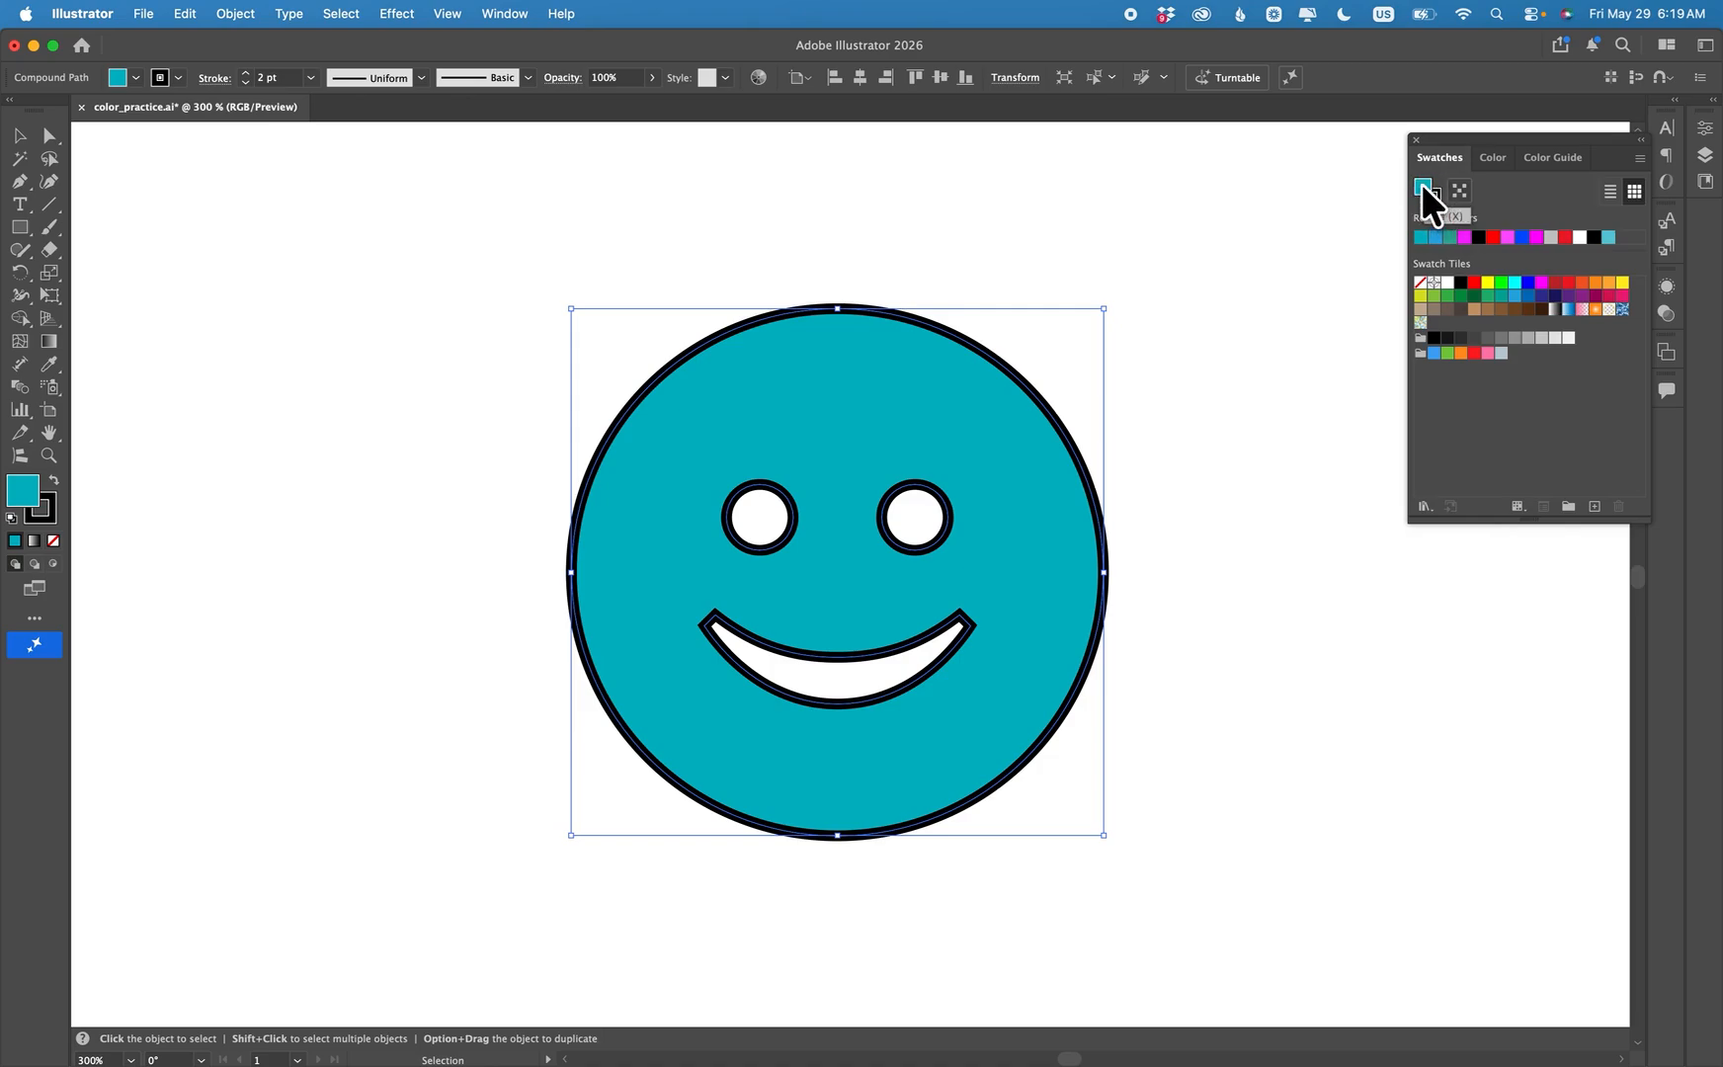
{"action": "left_click_drag", "start_coordinate": [1421, 184], "coordinate": [1448, 385]}
{"action": "double_click", "coordinate": [1422, 184]}
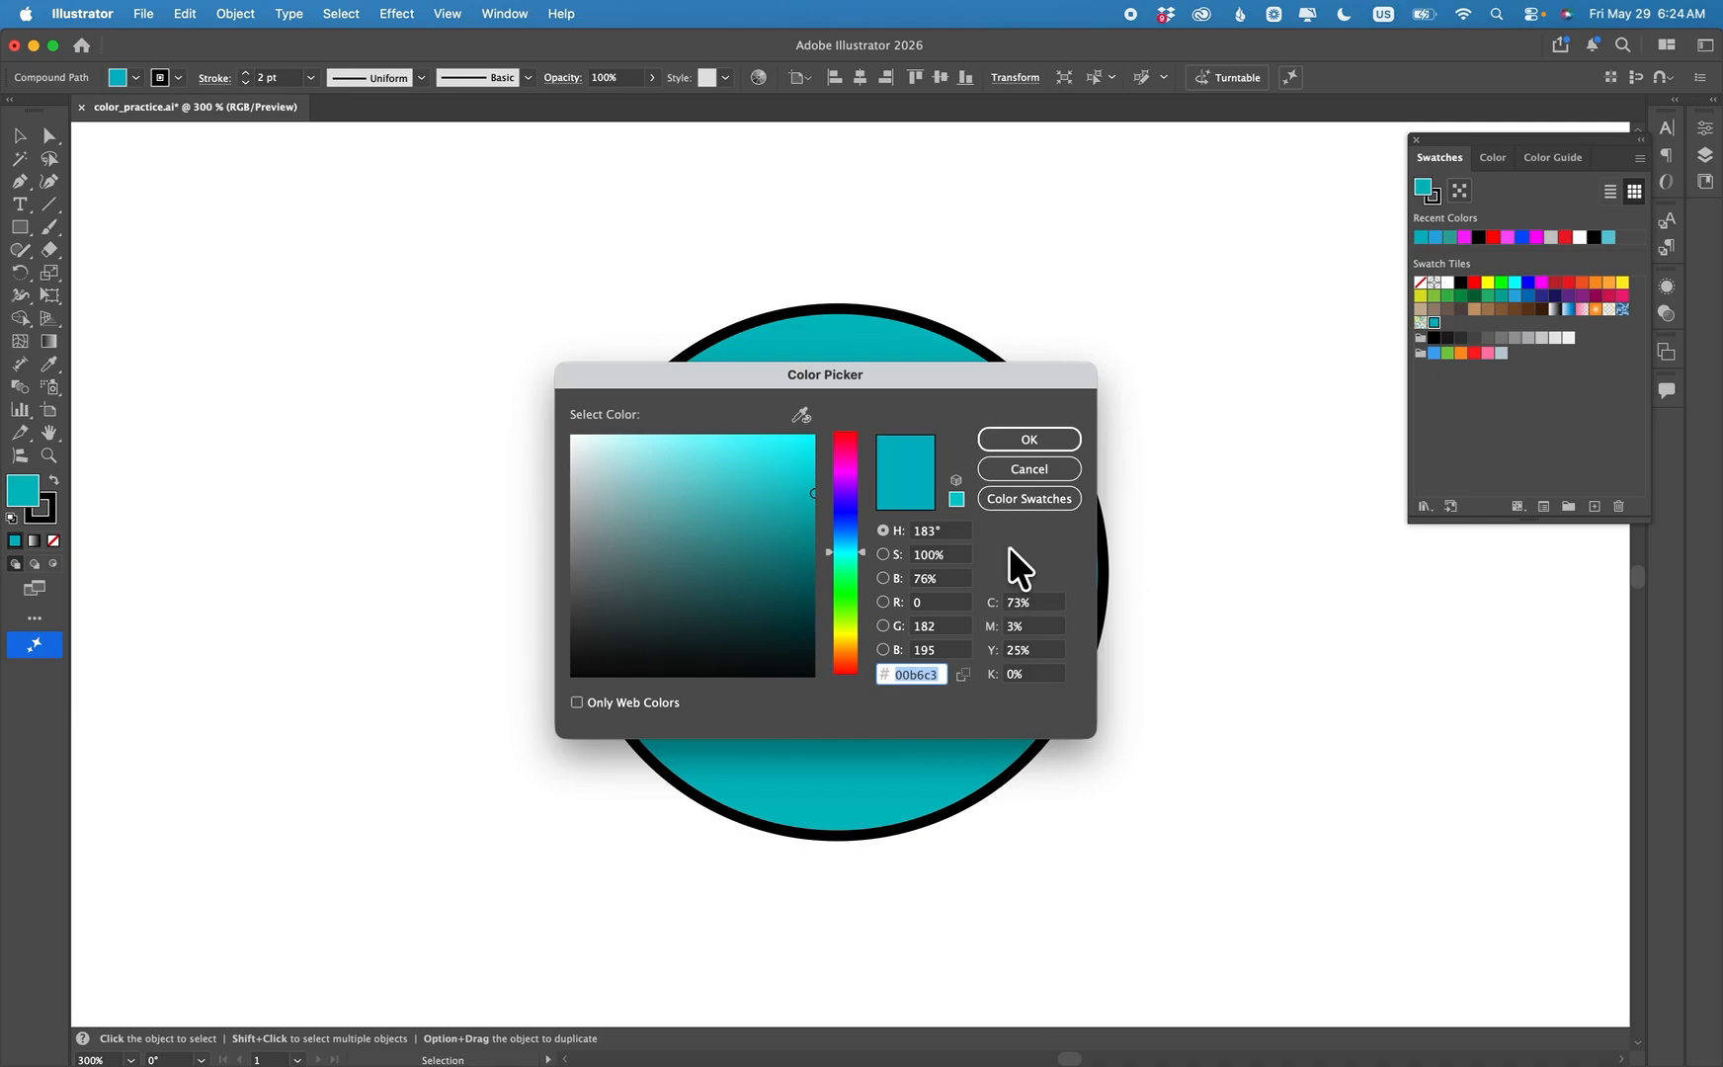
{"action": "left_click", "coordinate": [1015, 436]}
Fill the black cat face with bright orange from the color spectrum and save that orange as a new swatch.
{"action": "key", "text": "super+minus"}
{"action": "key", "text": "super+minus"}
{"action": "scroll", "coordinate": [1333, 623], "scroll_direction": "right", "scroll_amount": 10}
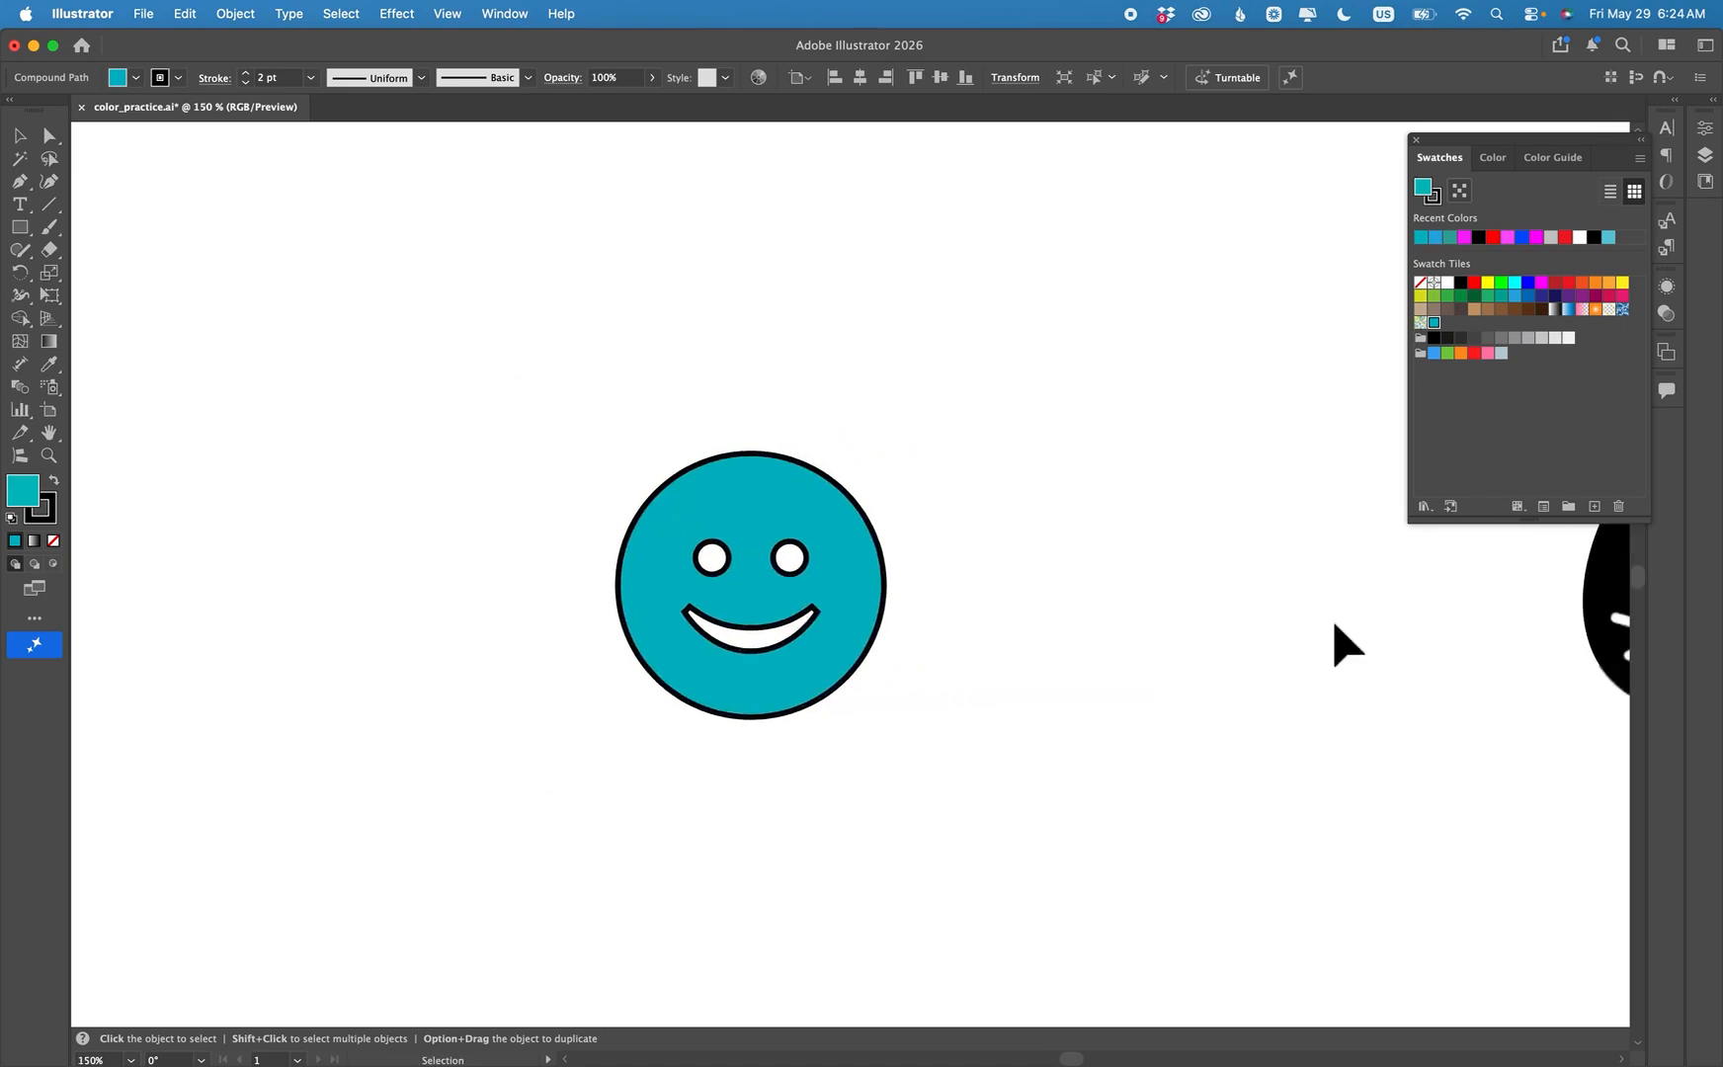
{"action": "scroll", "coordinate": [1345, 642], "scroll_direction": "right", "scroll_amount": 10}
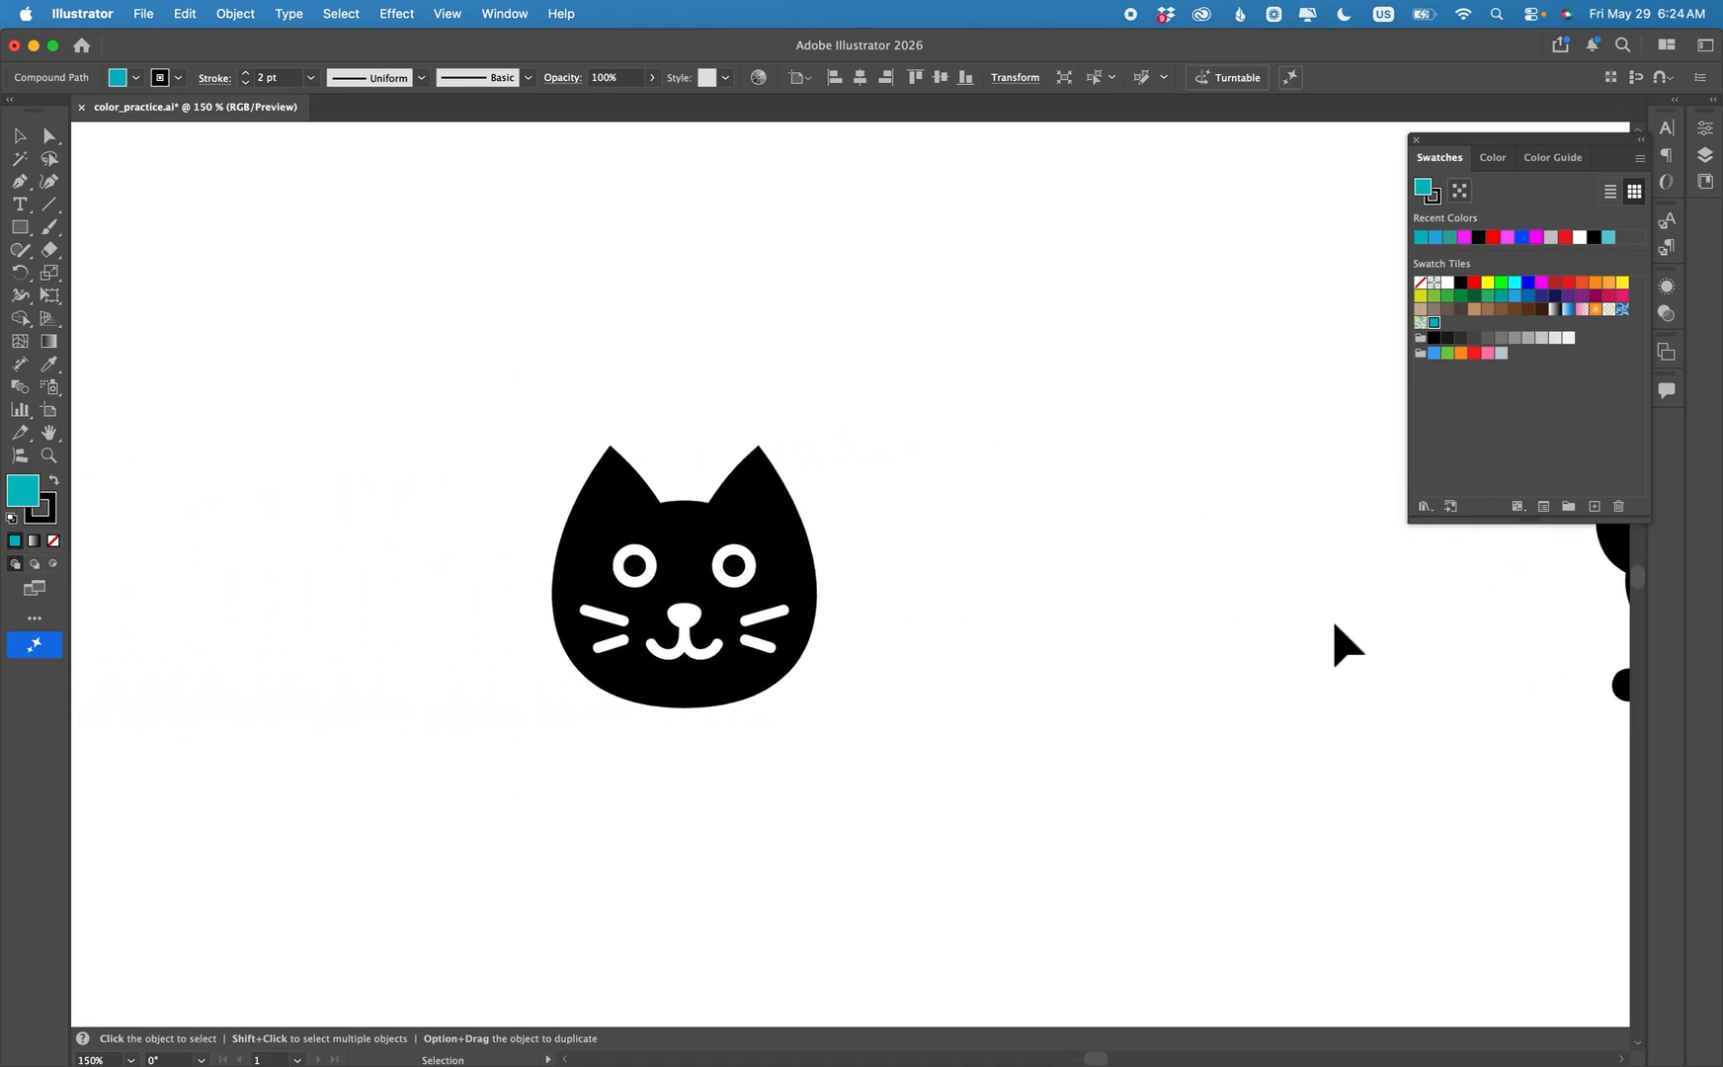
{"action": "scroll", "coordinate": [1345, 642], "scroll_direction": "left", "scroll_amount": 3}
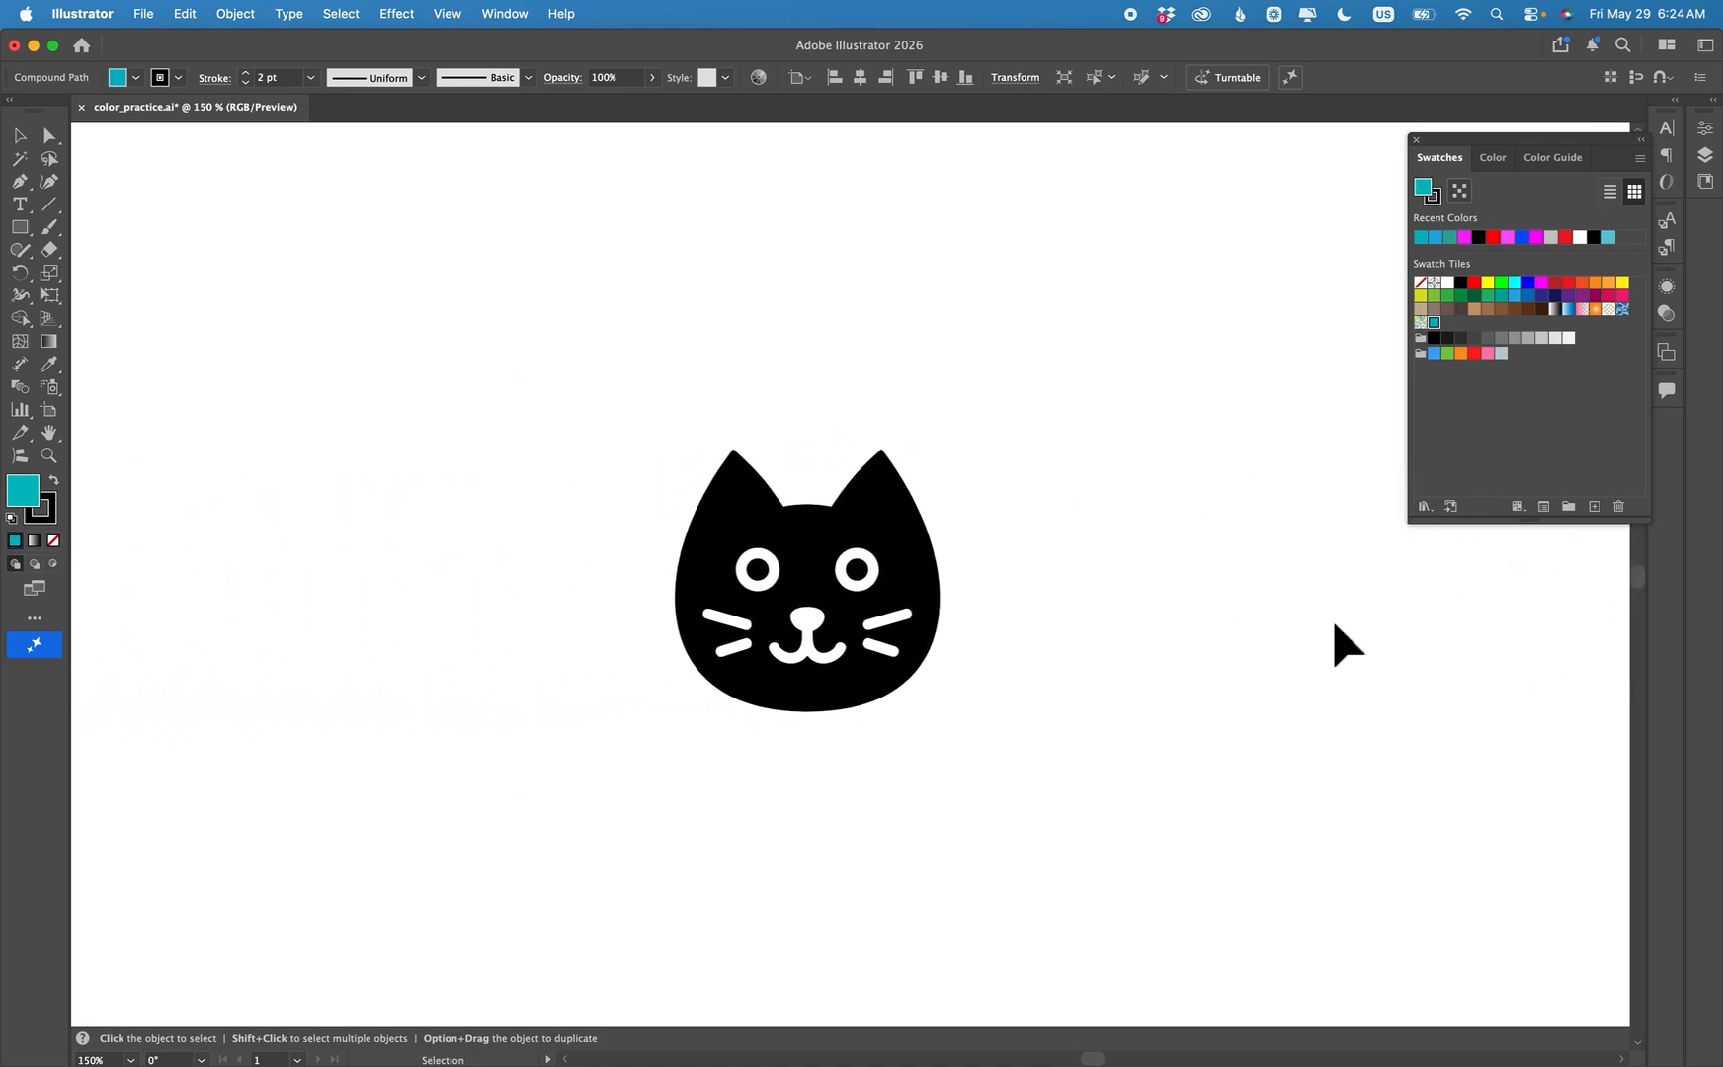
{"action": "left_click", "coordinate": [907, 531]}
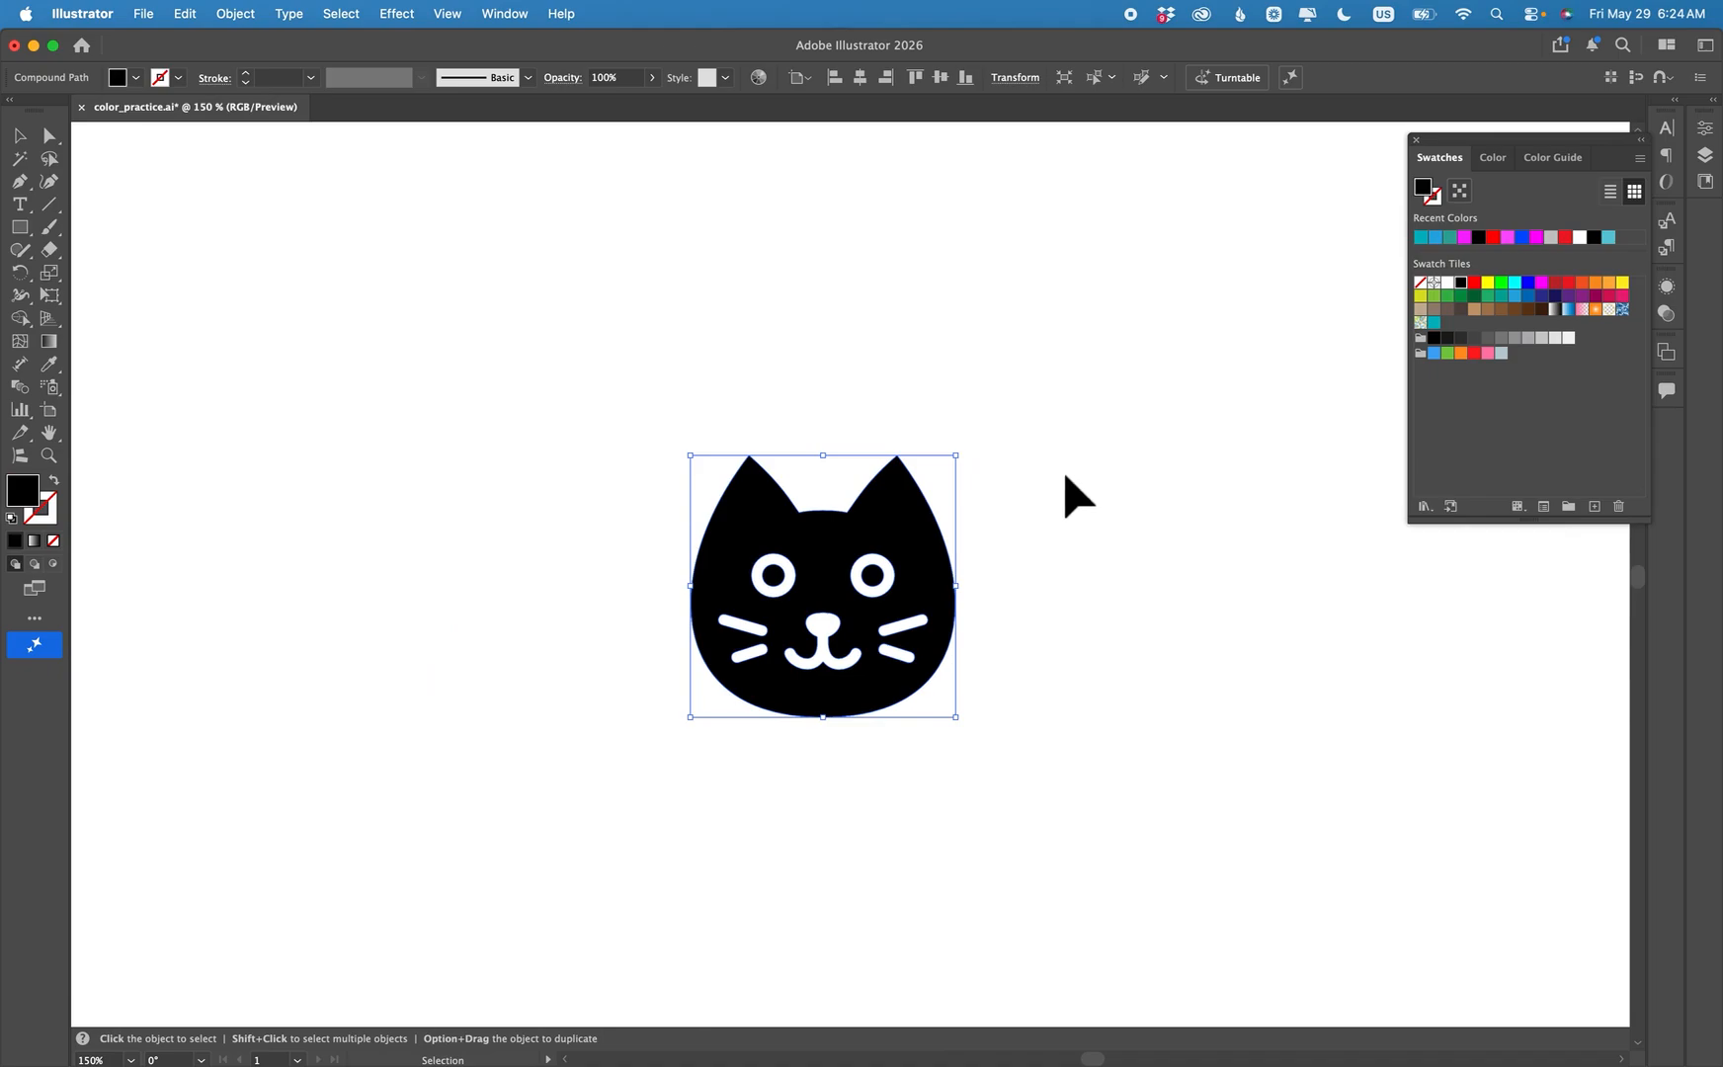
{"action": "key", "text": "super+equal"}
{"action": "key", "text": "super+equal"}
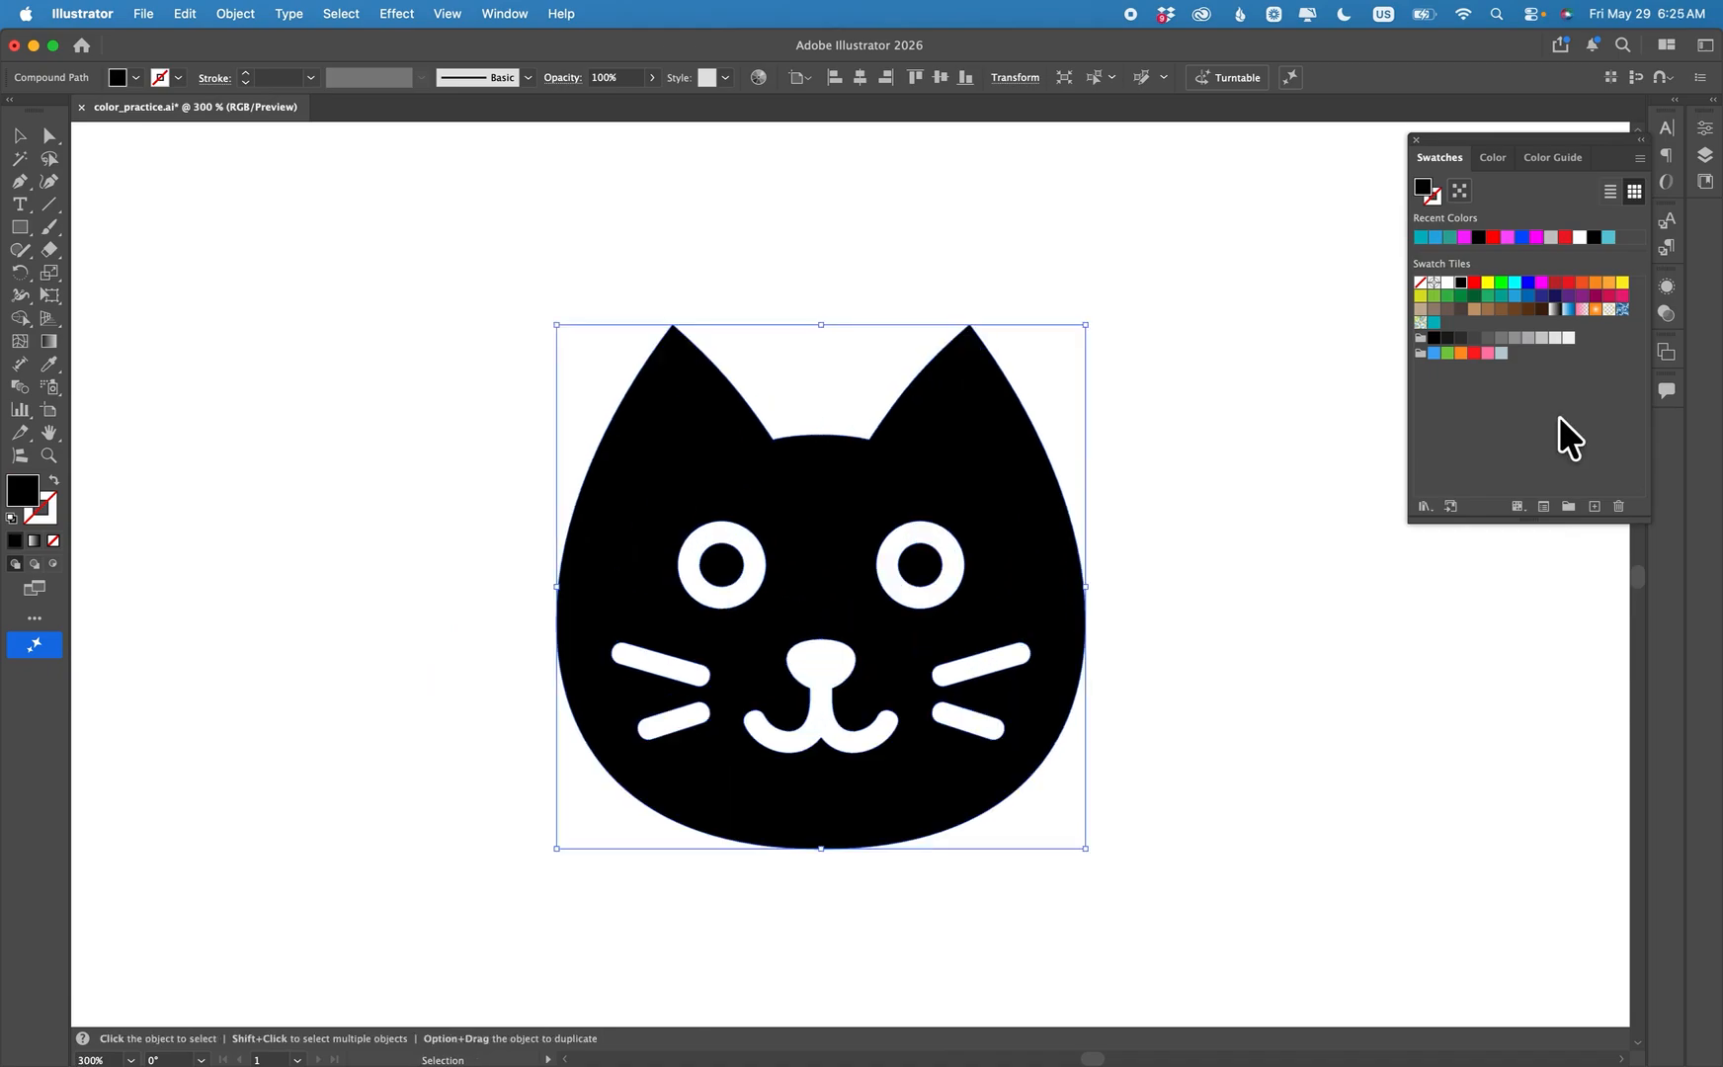
{"action": "left_click", "coordinate": [1493, 156]}
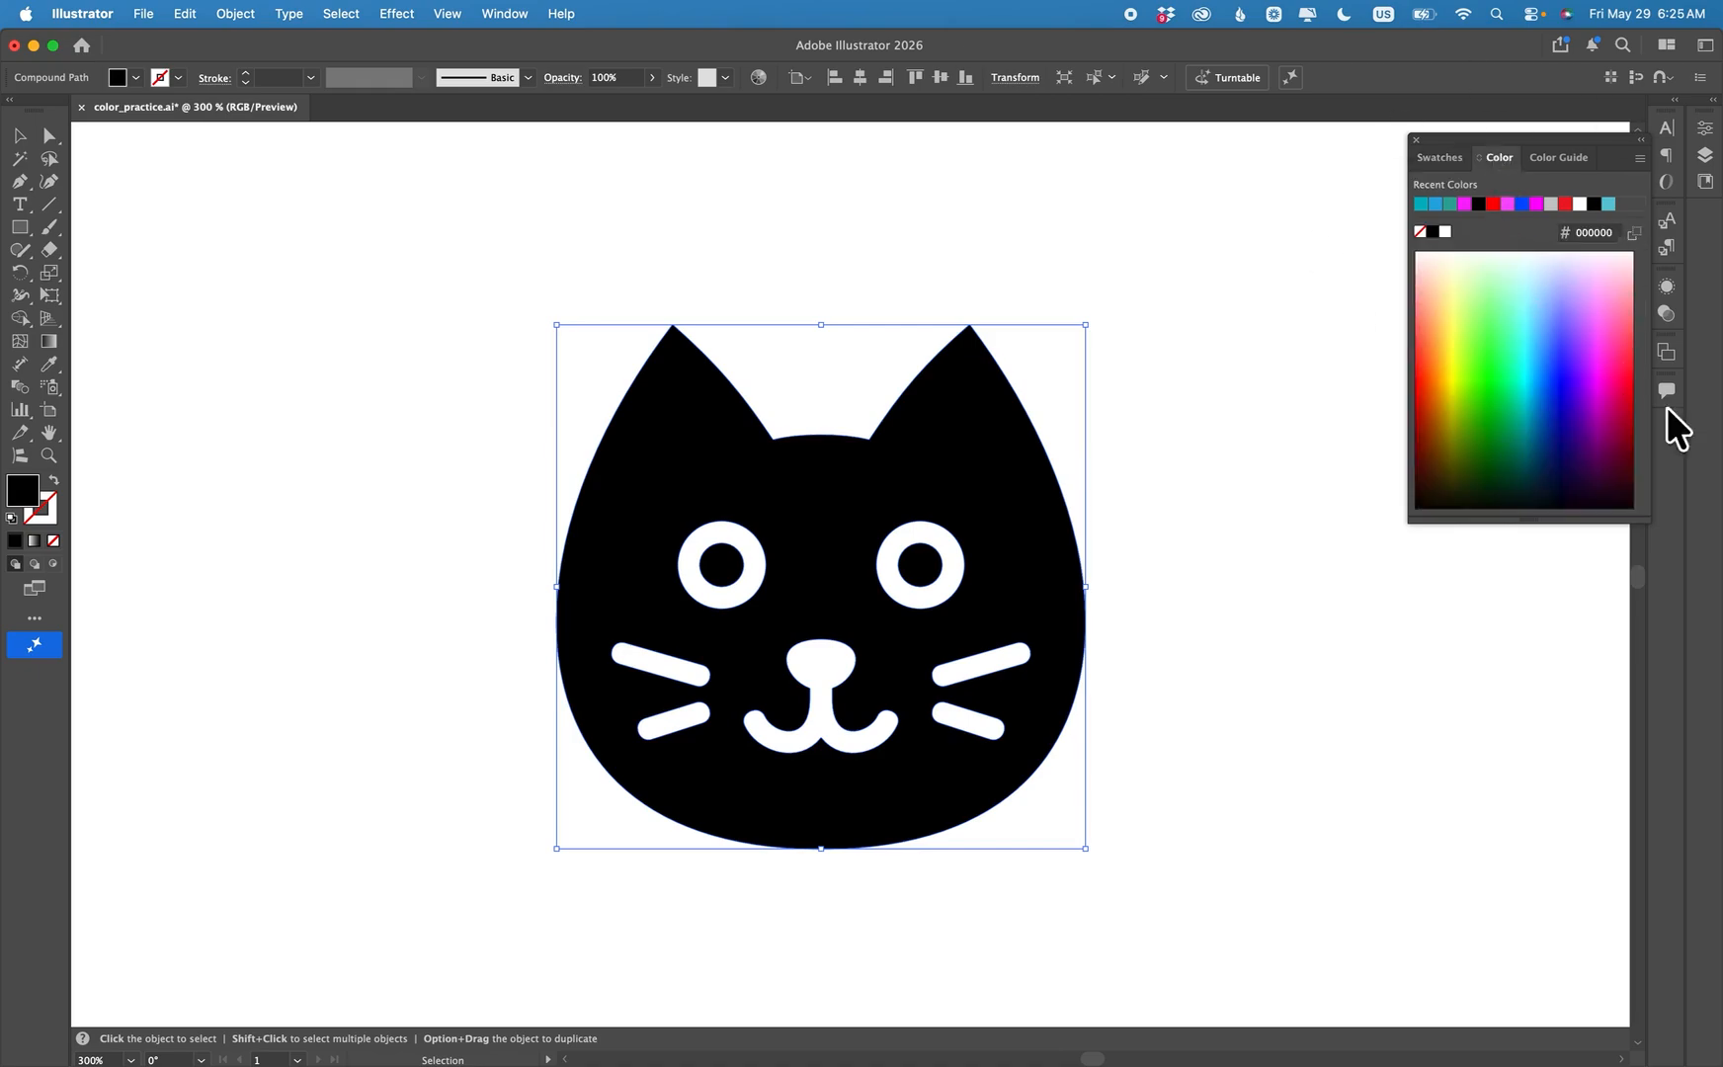
{"action": "left_click_drag", "start_coordinate": [1447, 331], "coordinate": [1416, 375]}
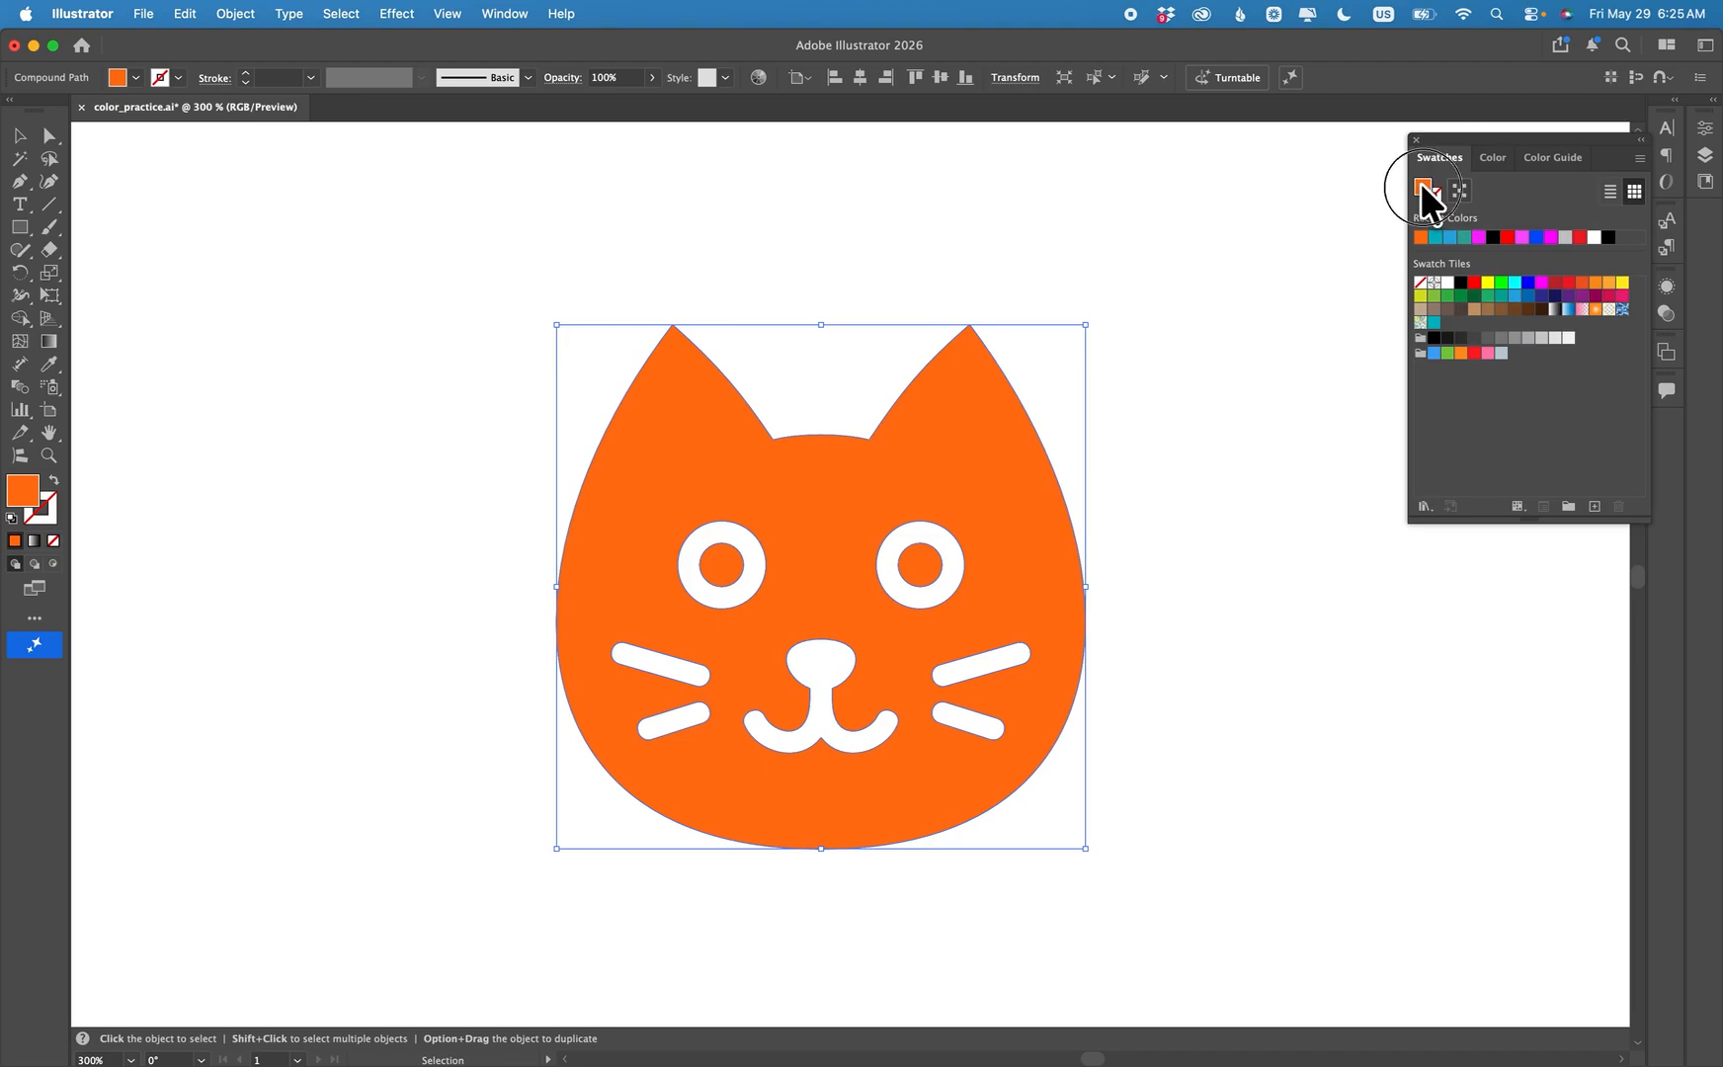
{"action": "left_click_drag", "start_coordinate": [1420, 183], "coordinate": [1456, 322]}
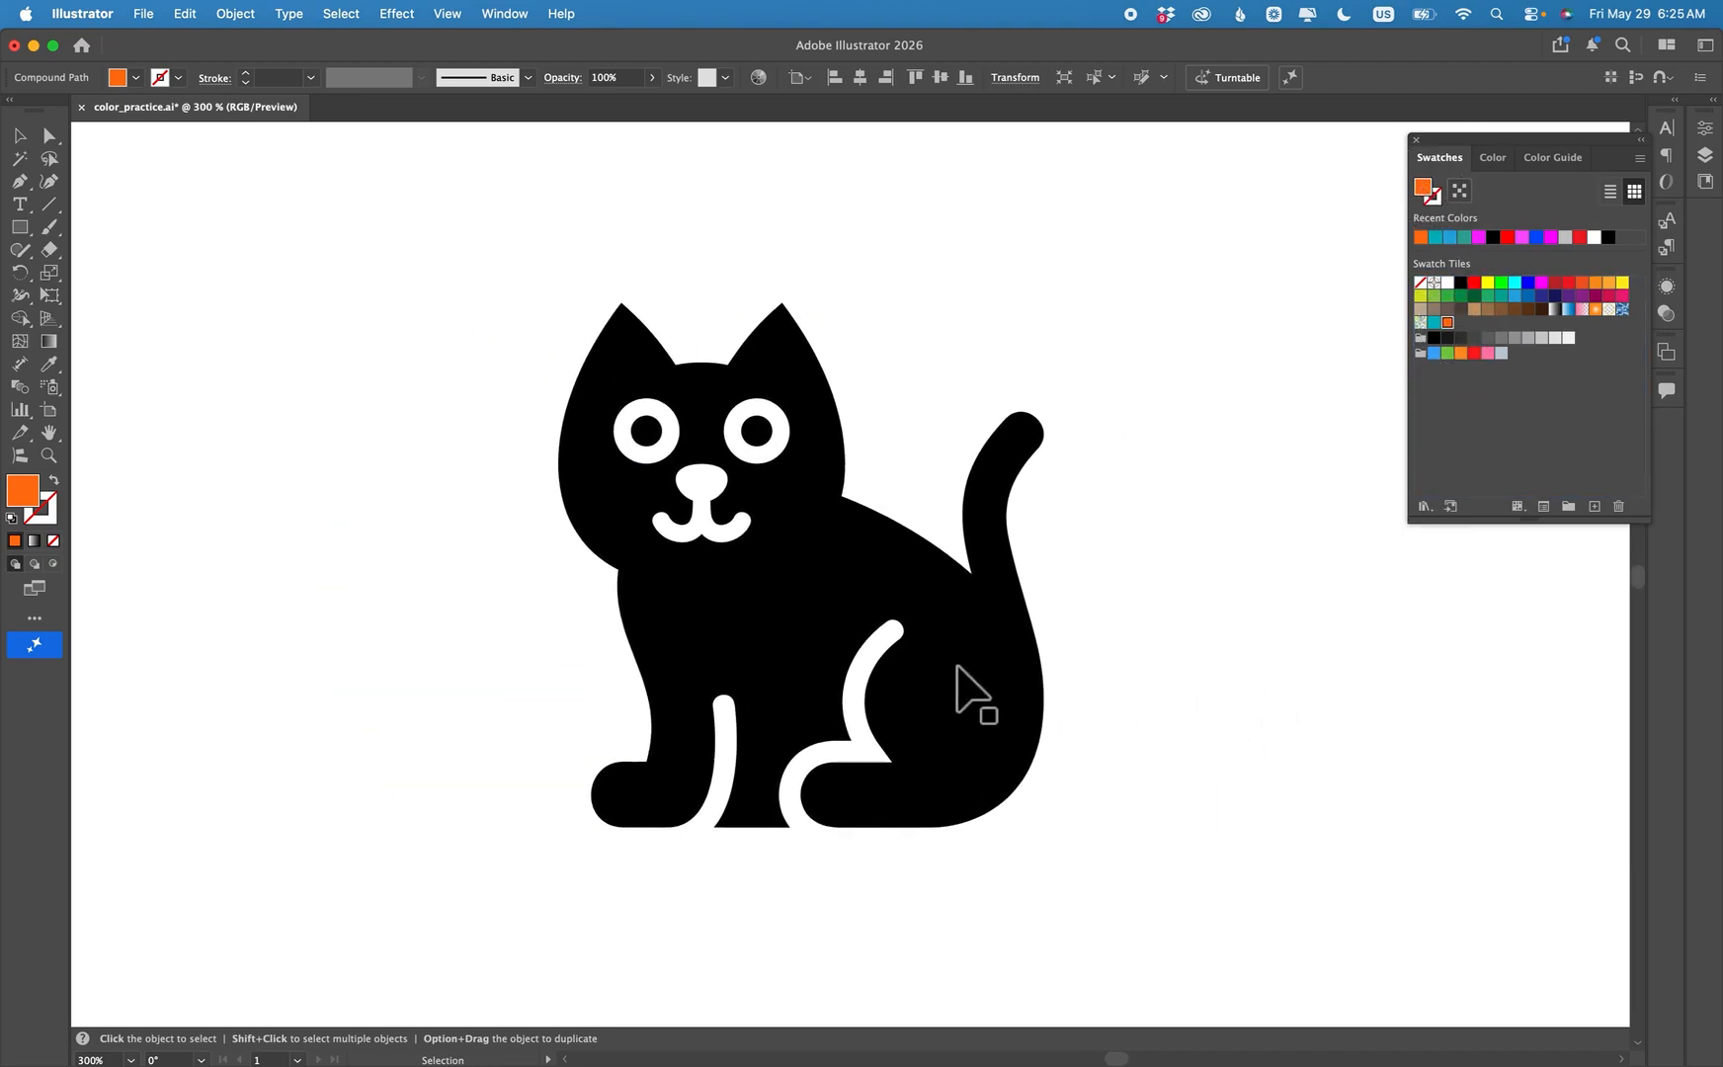
Fill the black sitting cat with the saved bright orange swatch.
{"action": "left_click", "coordinate": [956, 672]}
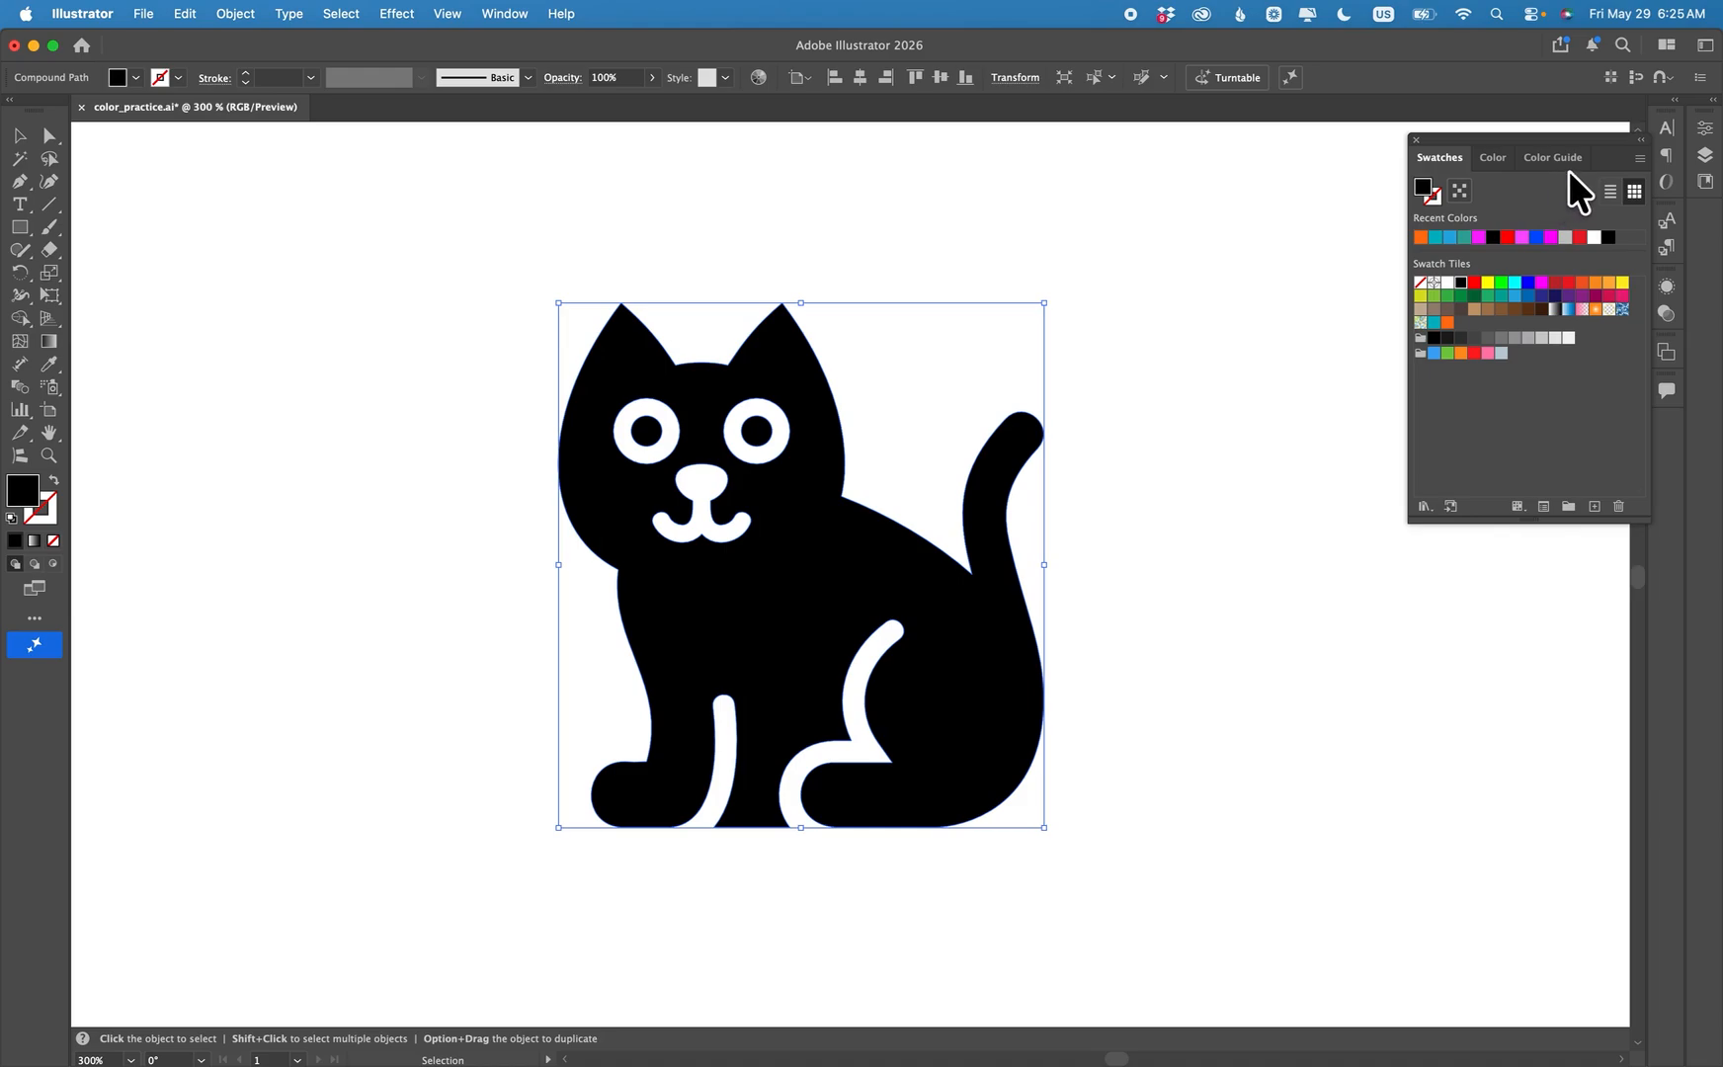
{"action": "left_click", "coordinate": [1447, 323]}
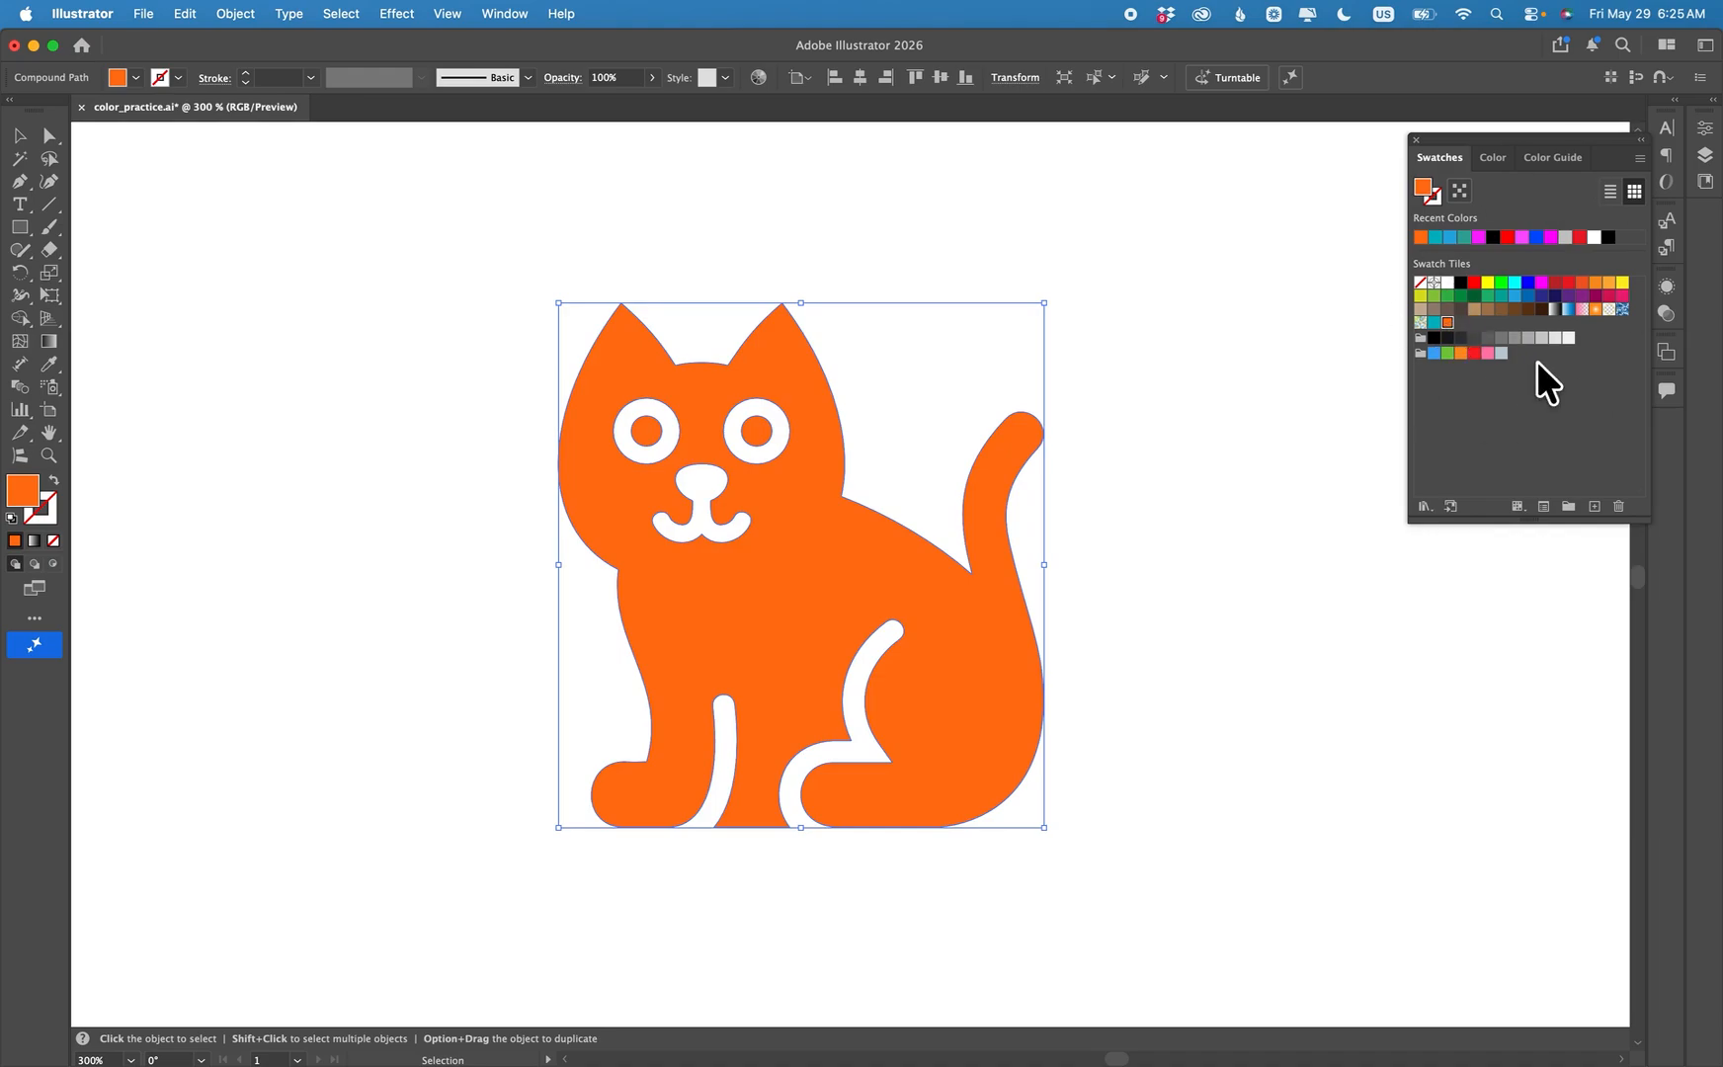
Try lighter tints and darker shades from the Color Guide on the sitting cat, and return its fill to the base orange.
{"action": "left_click", "coordinate": [1540, 155]}
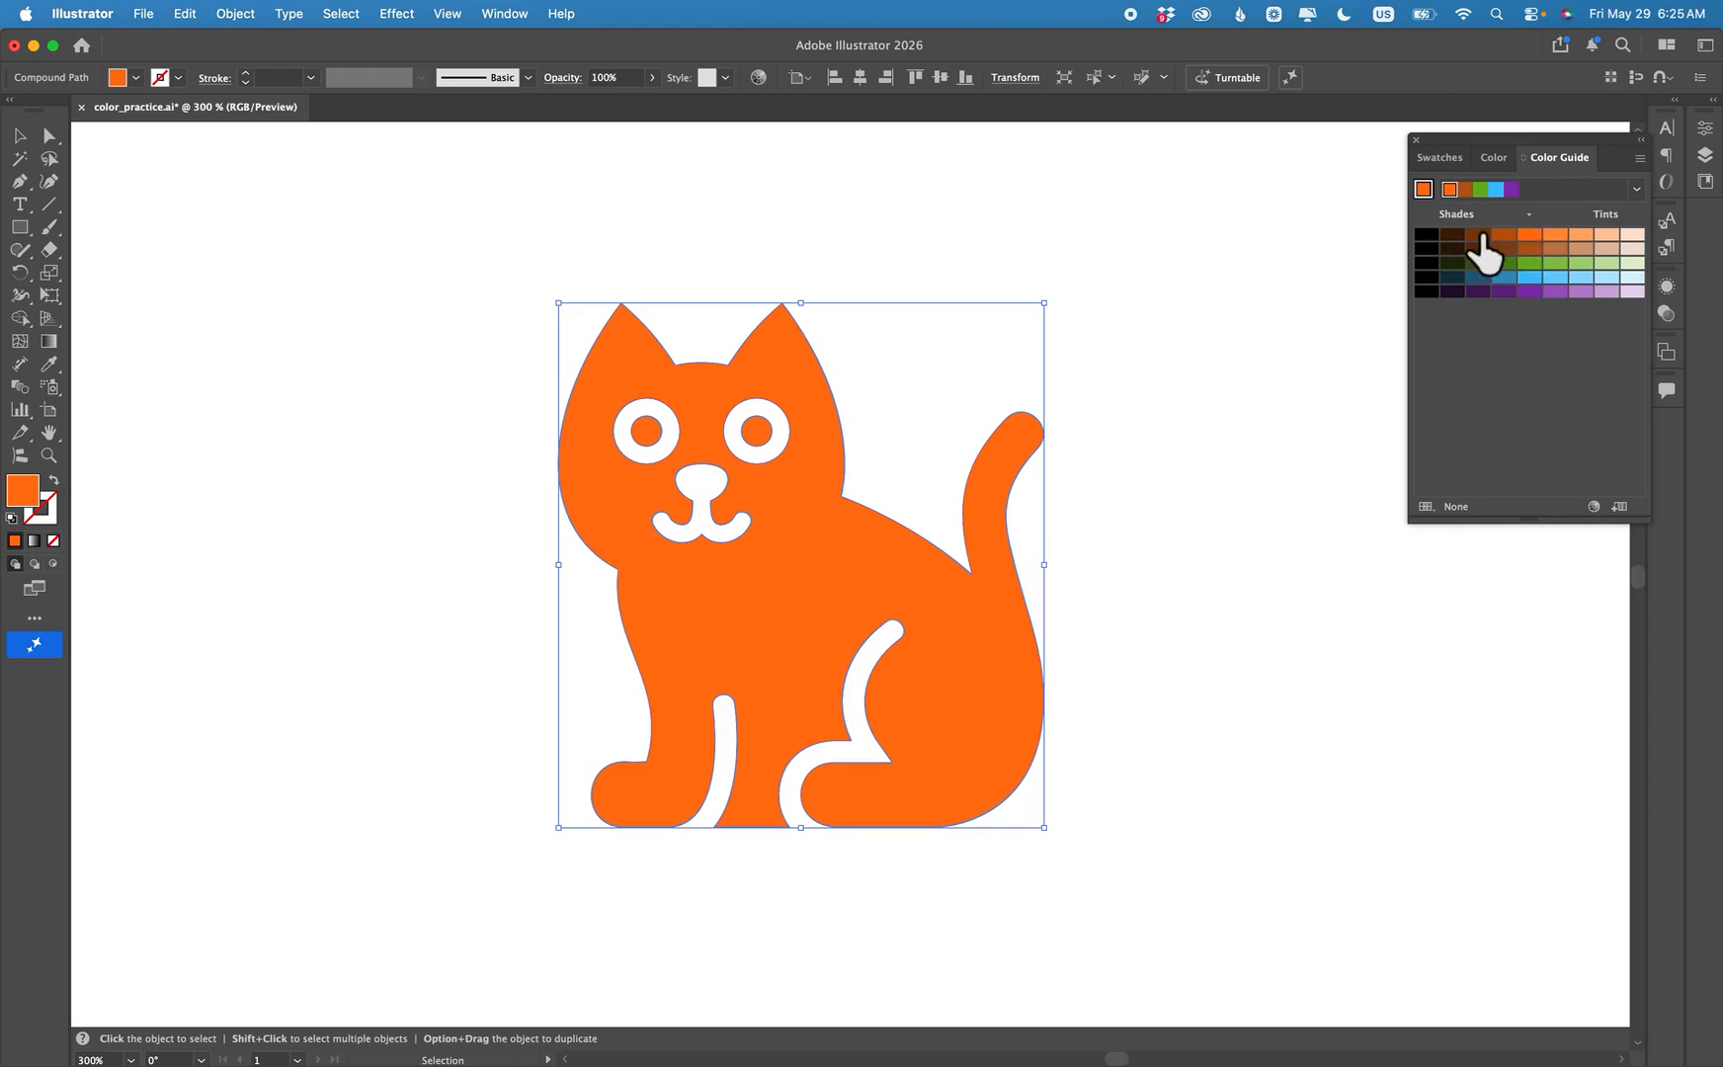
{"action": "left_click", "coordinate": [1557, 235]}
{"action": "left_click", "coordinate": [1580, 235]}
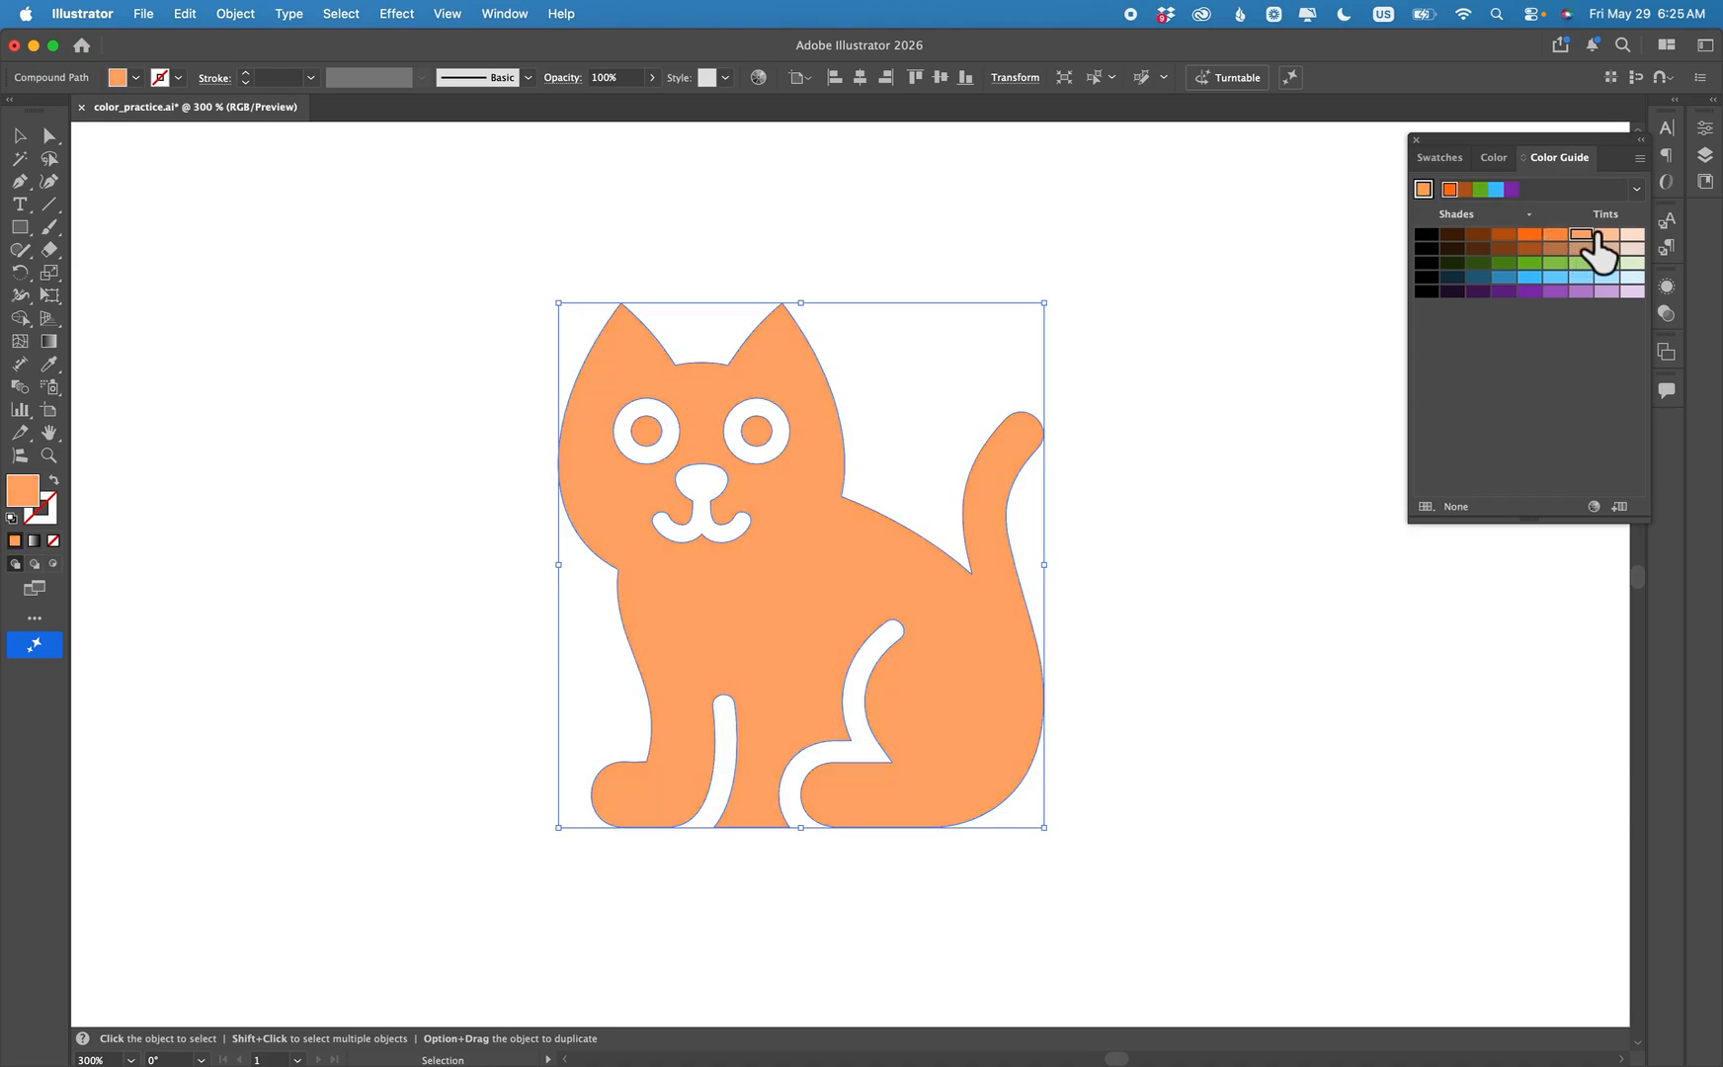
{"action": "left_click", "coordinate": [1604, 237]}
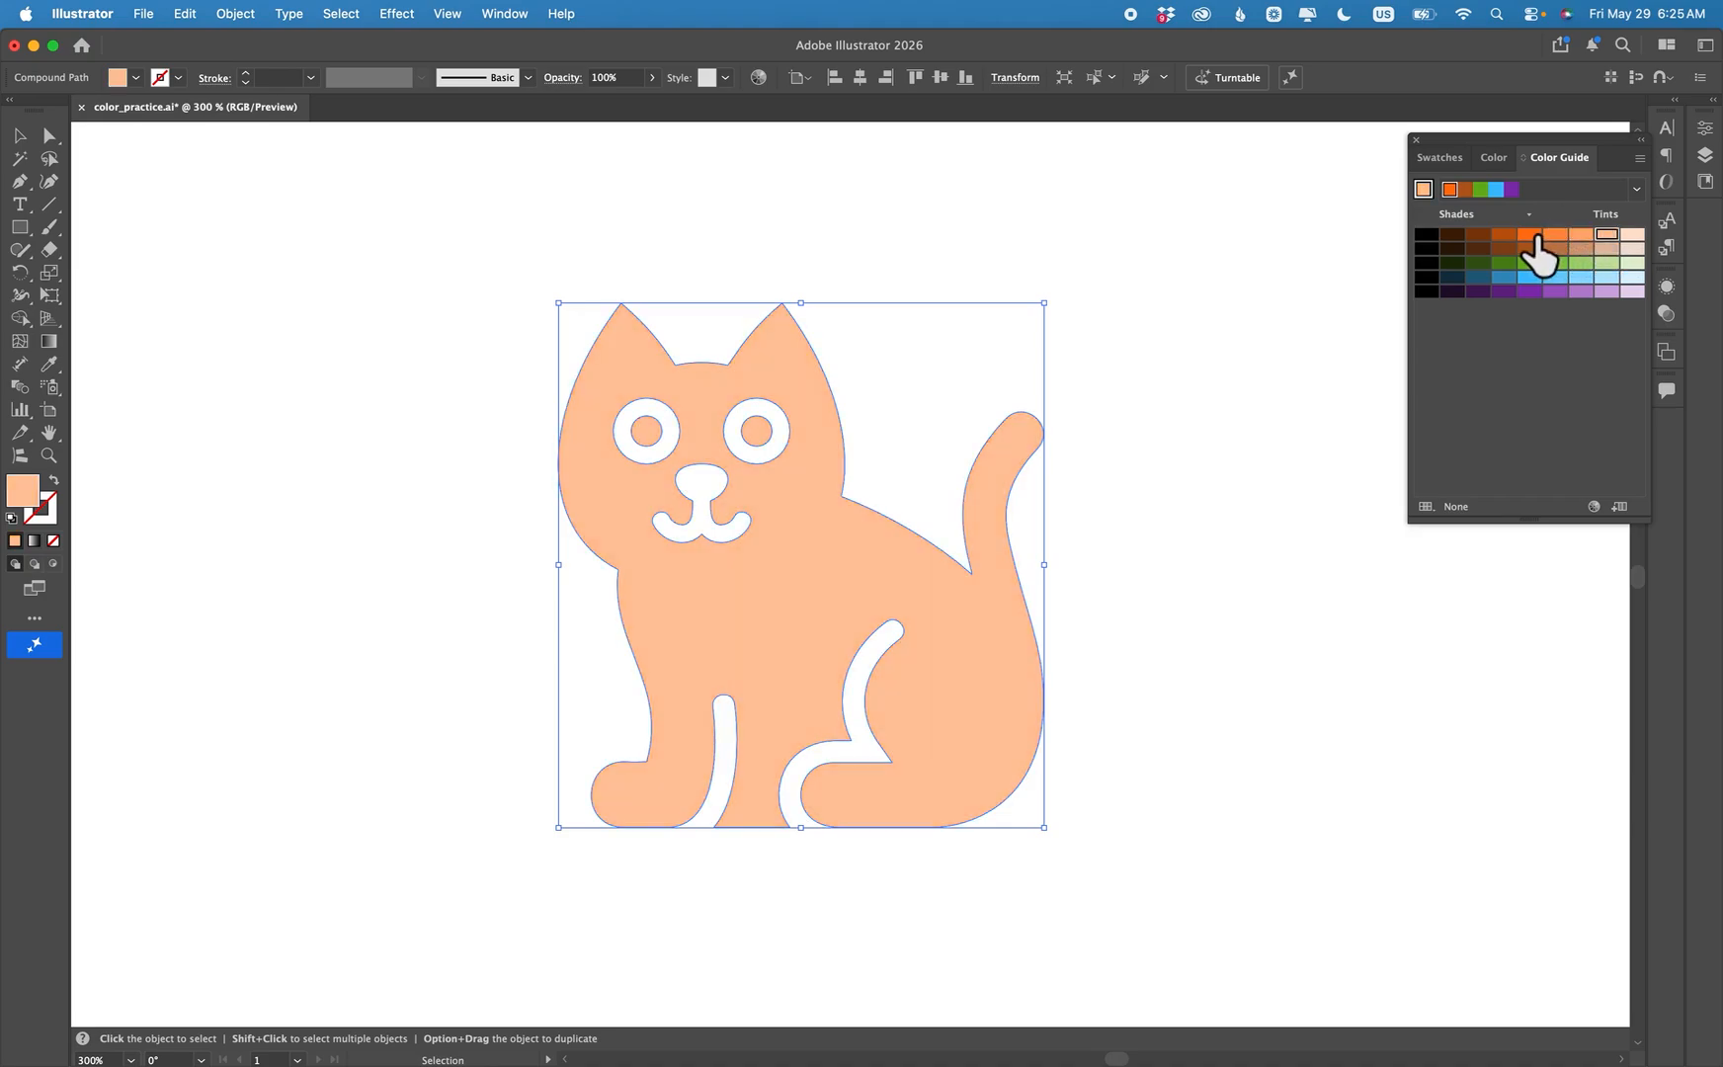
{"action": "left_click", "coordinate": [1526, 237]}
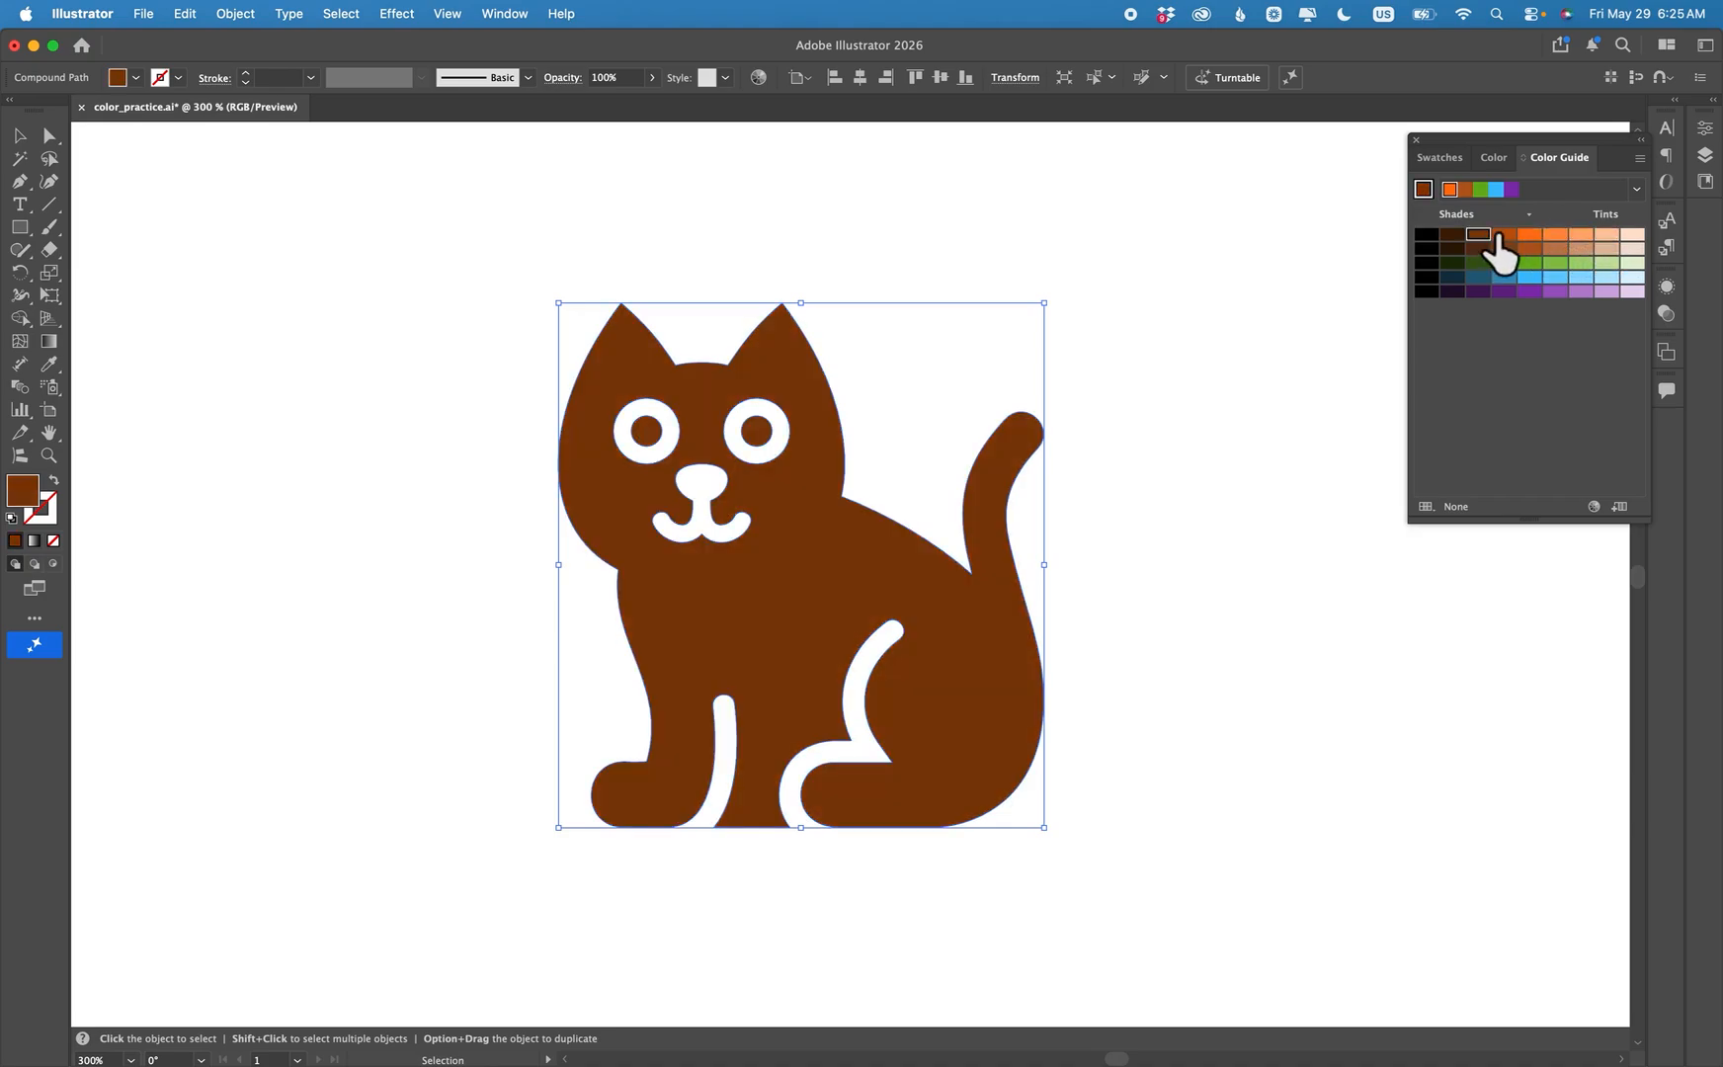
{"action": "left_click", "coordinate": [1478, 236]}
{"action": "left_click", "coordinate": [1504, 236]}
{"action": "left_click", "coordinate": [1528, 237]}
Close the floating color panels and select the black fish icon.
{"action": "key", "text": "super+minus"}
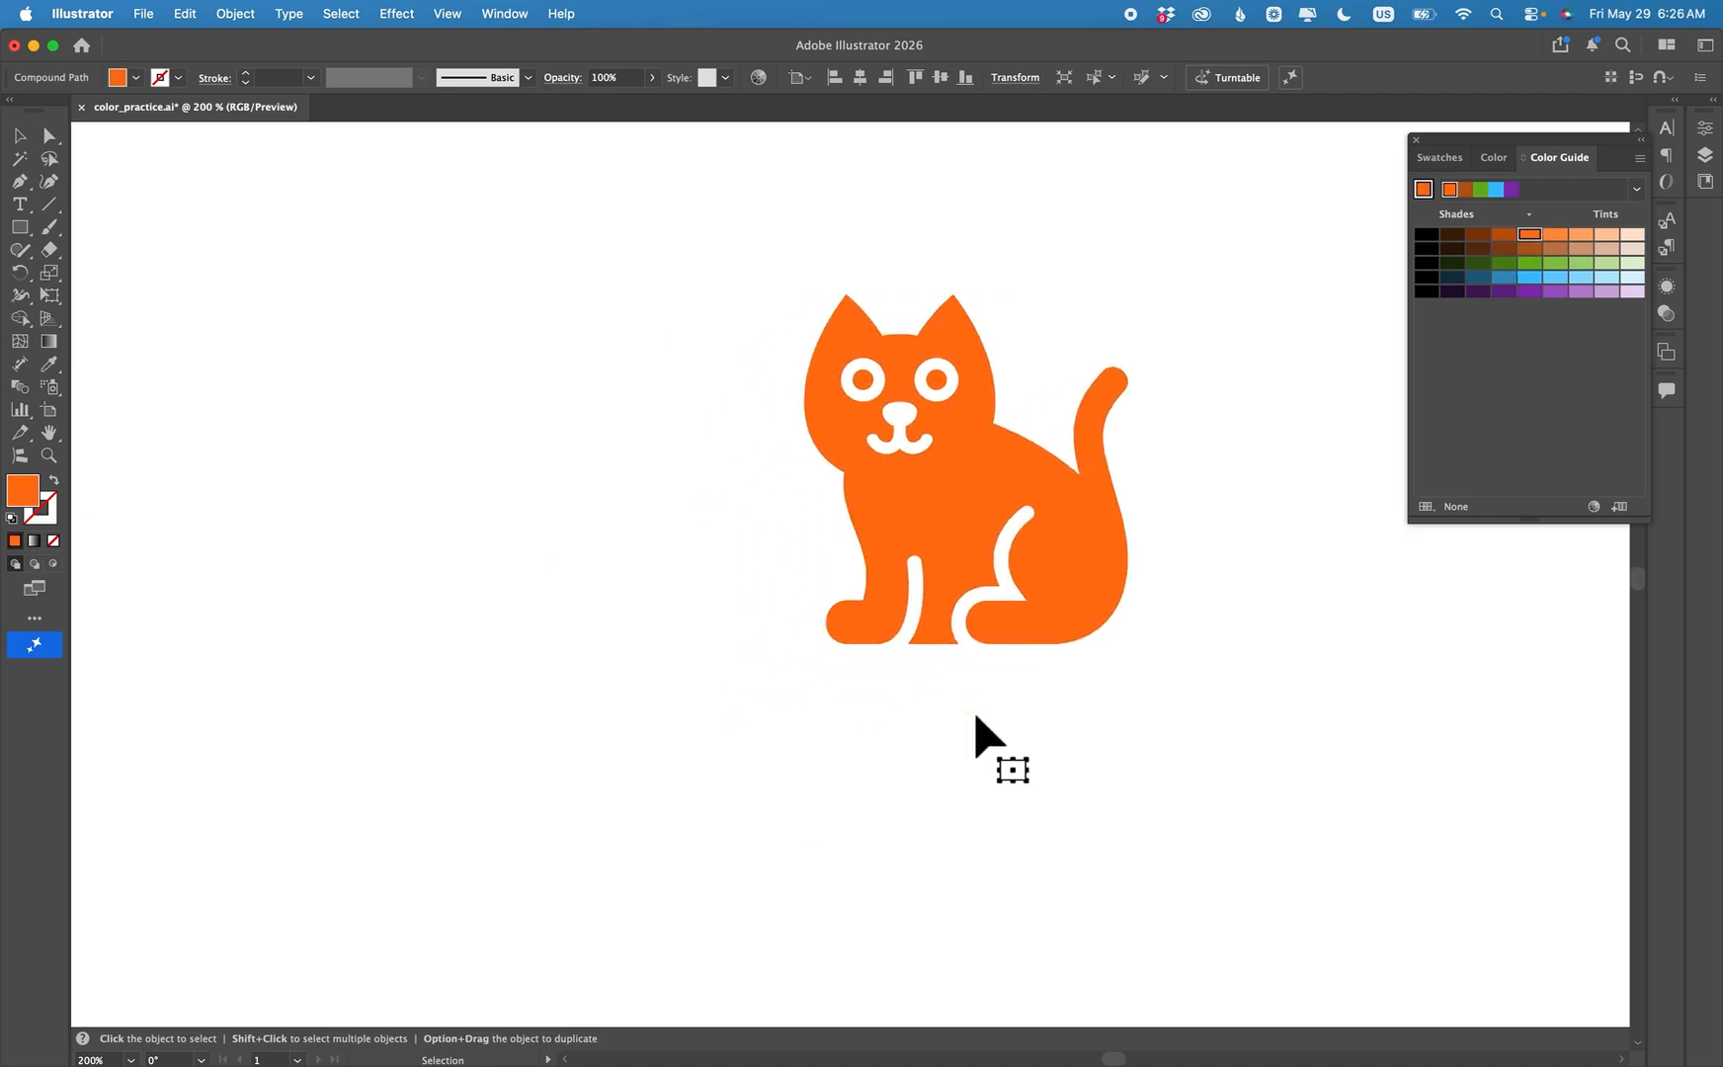
{"action": "scroll", "coordinate": [976, 718], "scroll_direction": "down", "scroll_amount": 7}
{"action": "scroll", "coordinate": [976, 718], "scroll_direction": "left", "scroll_amount": 10}
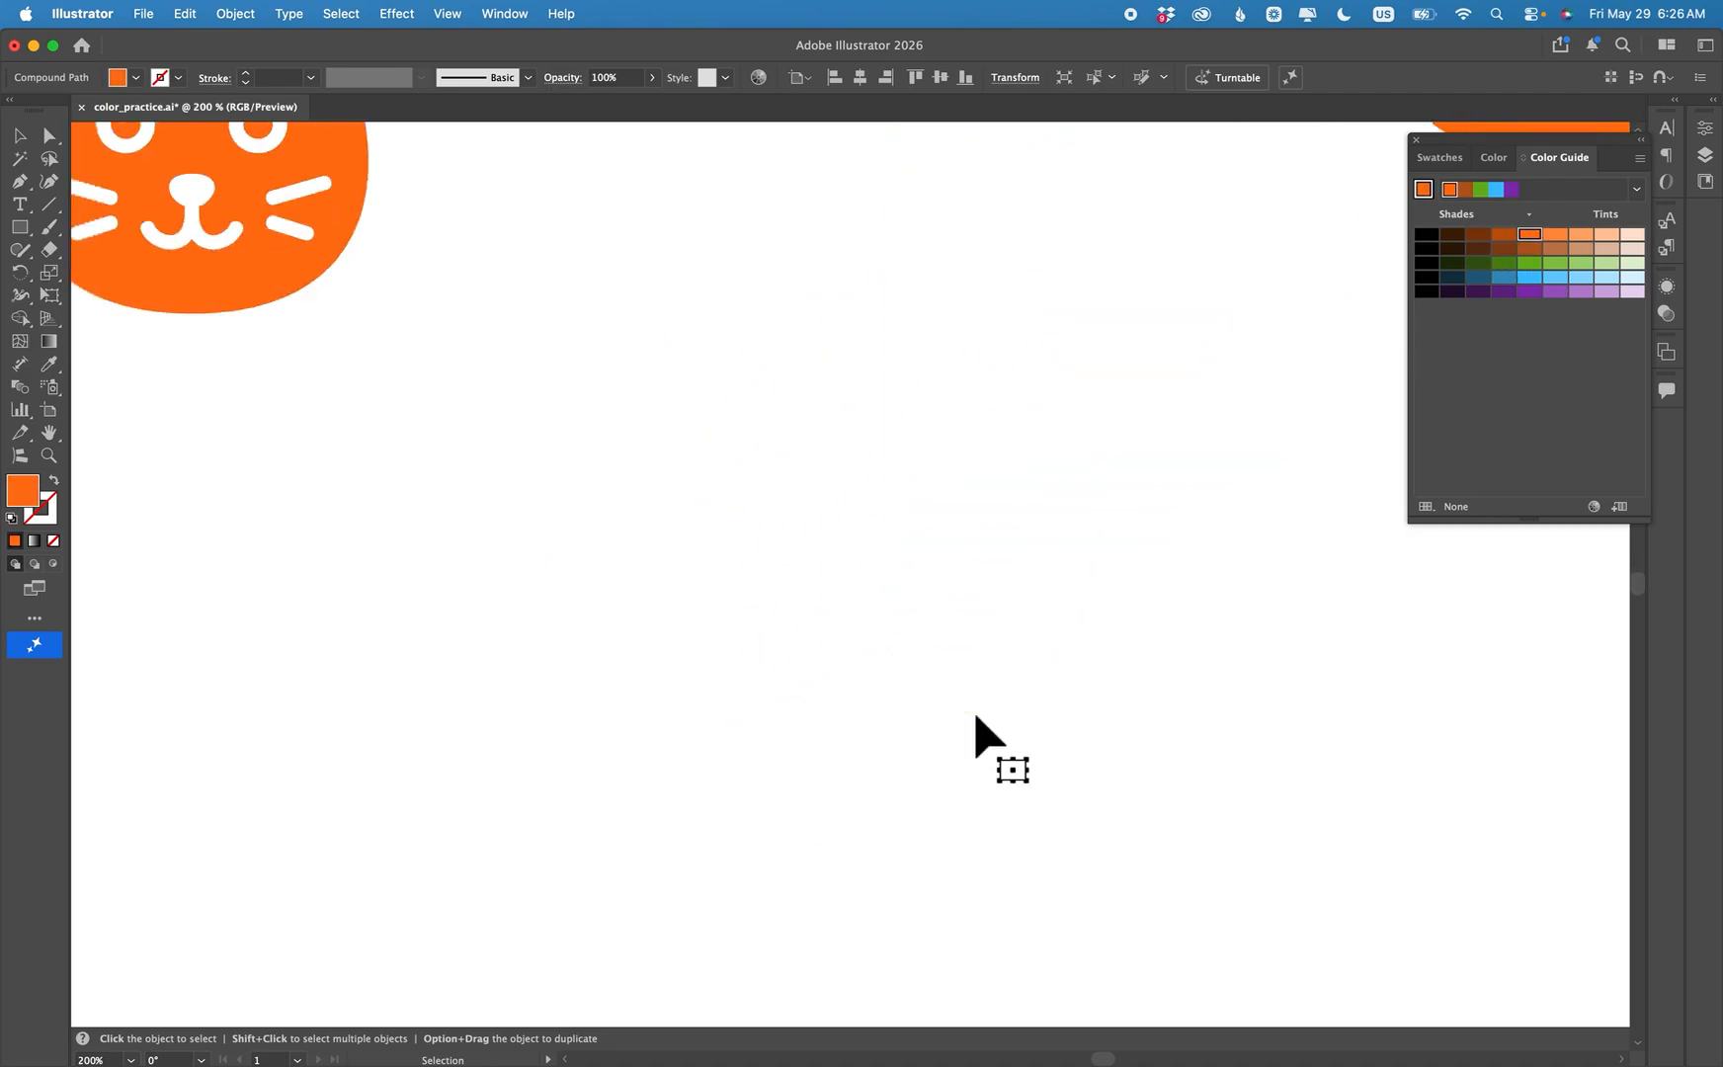
{"action": "scroll", "coordinate": [975, 718], "scroll_direction": "down", "scroll_amount": 4}
{"action": "scroll", "coordinate": [976, 719], "scroll_direction": "left", "scroll_amount": 13}
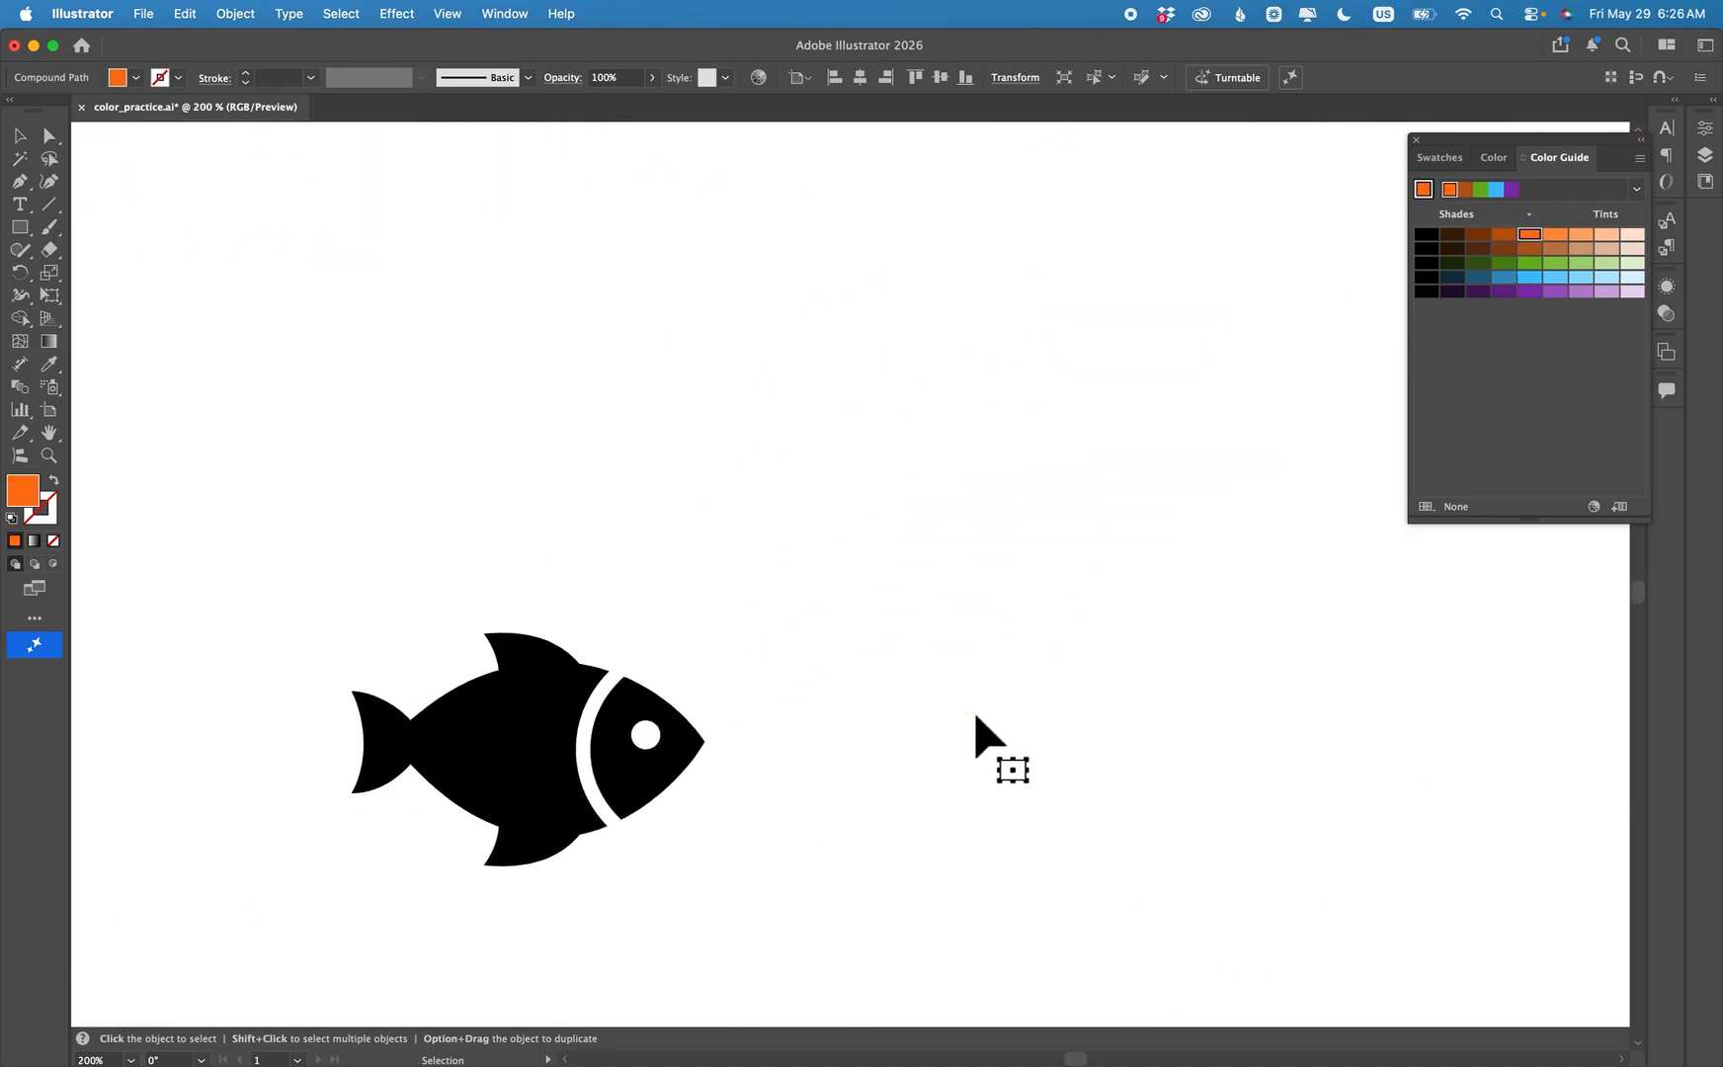
{"action": "scroll", "coordinate": [976, 718], "scroll_direction": "down", "scroll_amount": 2}
{"action": "scroll", "coordinate": [975, 718], "scroll_direction": "right", "scroll_amount": 1}
{"action": "scroll", "coordinate": [976, 718], "scroll_direction": "left", "scroll_amount": 2}
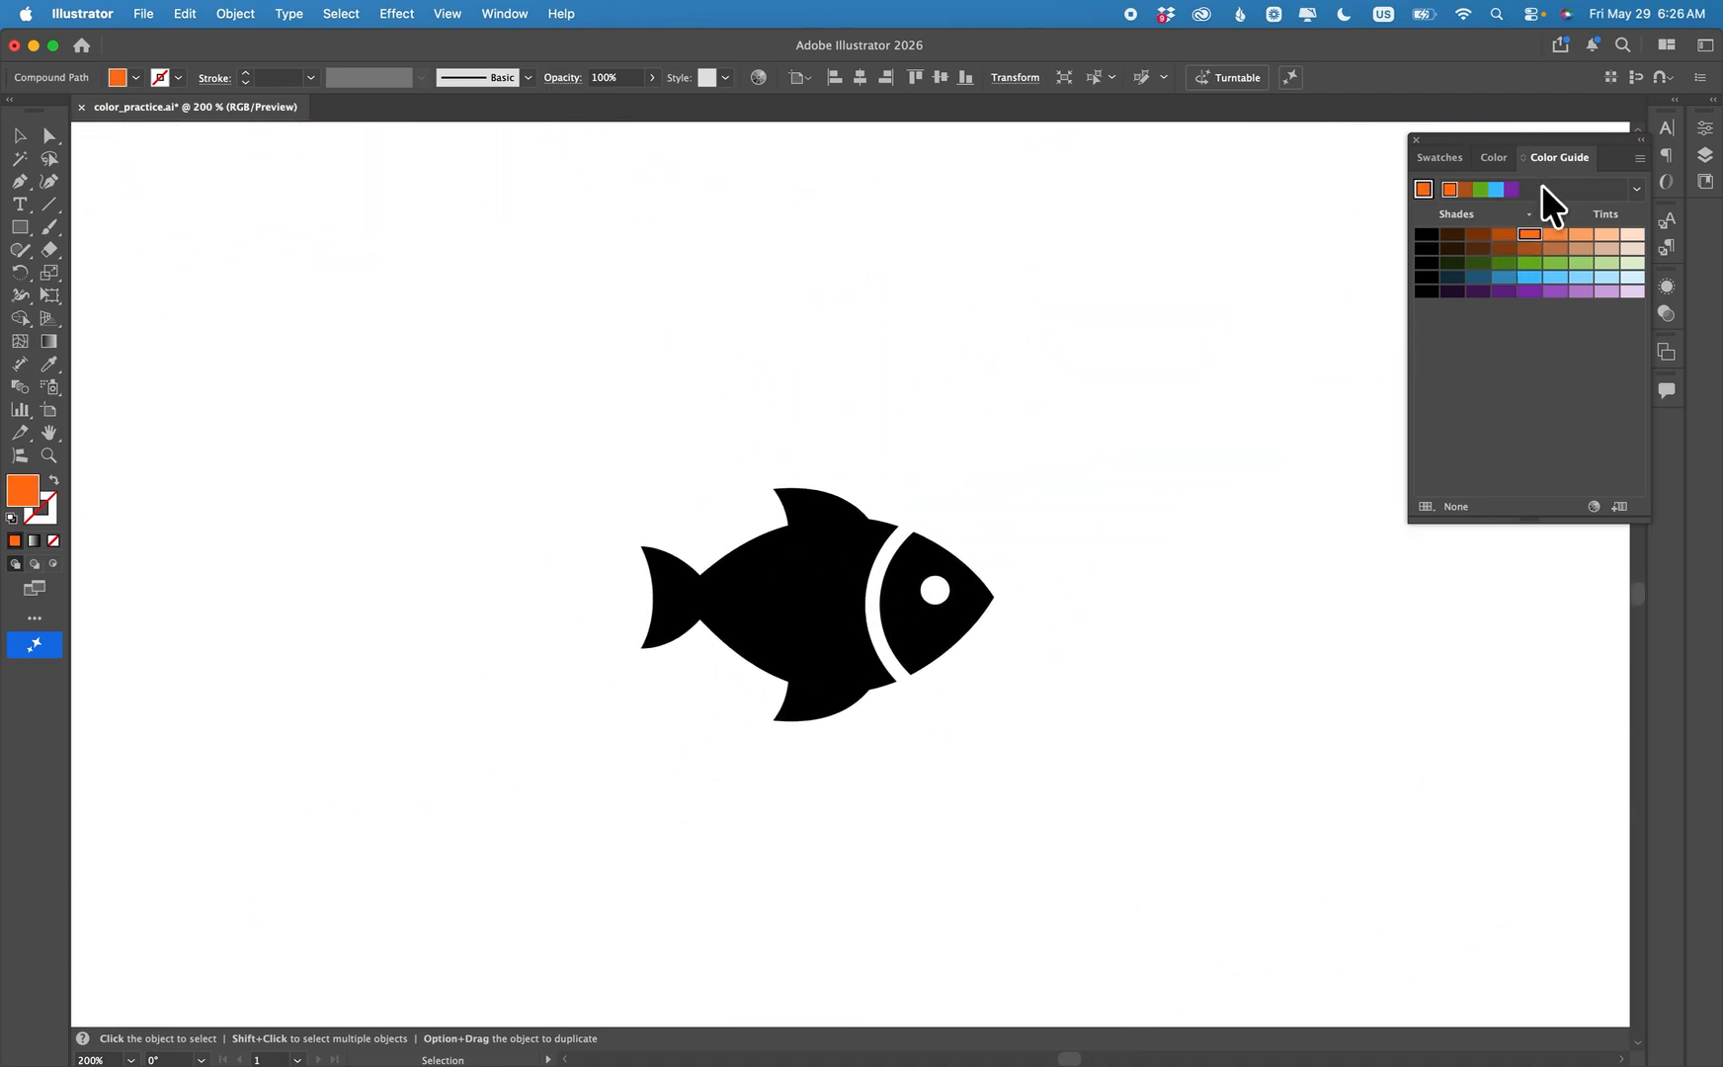
{"action": "left_click", "coordinate": [1413, 135]}
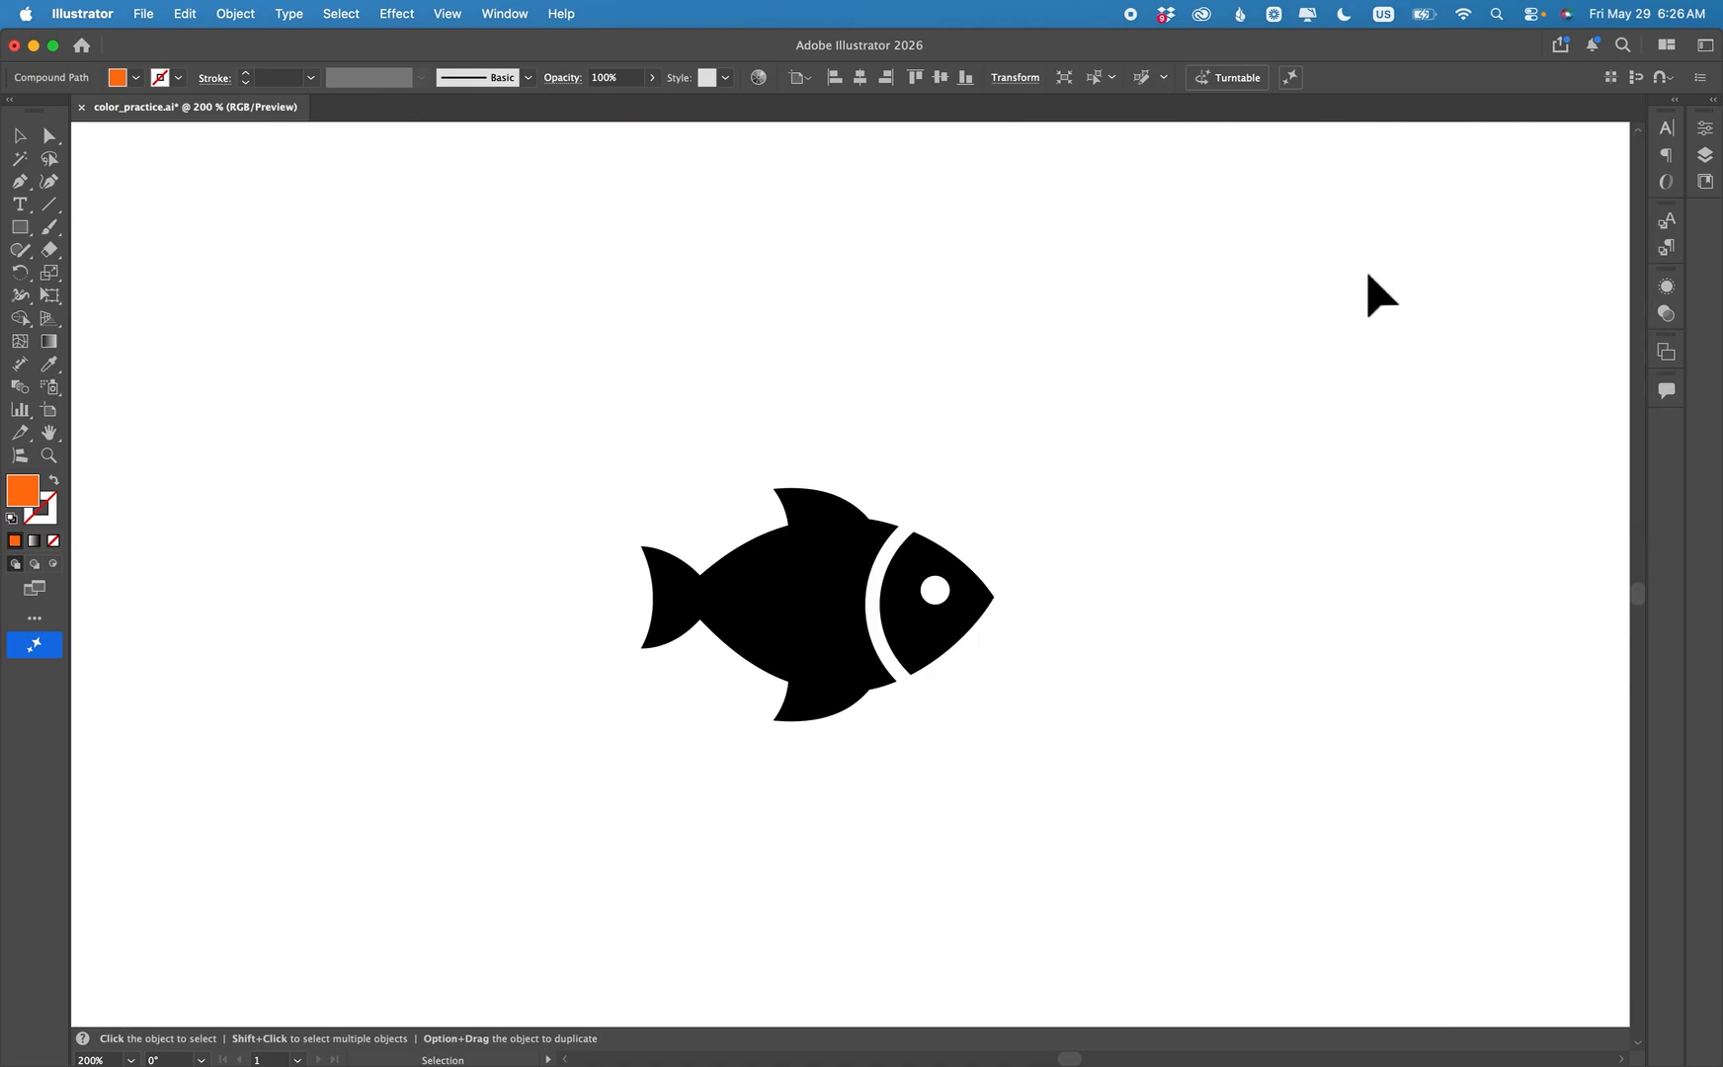
{"action": "left_click", "coordinate": [813, 624]}
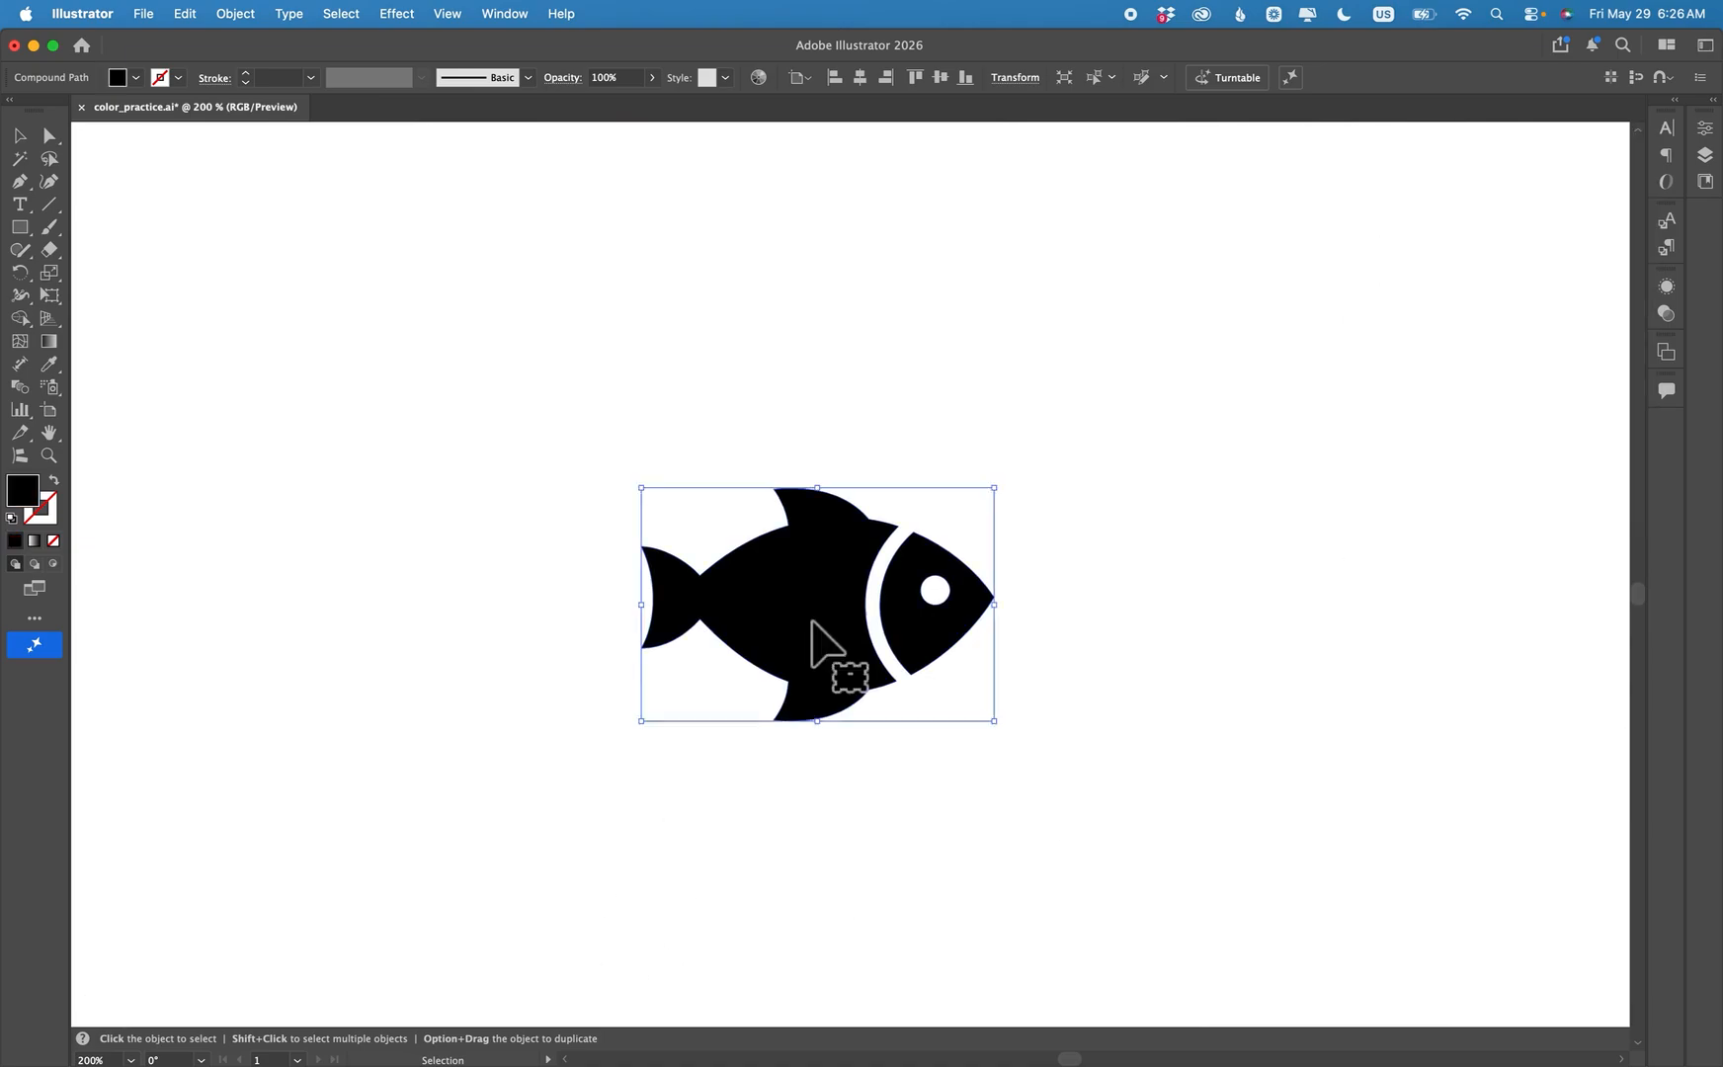
{"action": "key", "text": "super+equal"}
{"action": "key", "text": "super+equal"}
{"action": "scroll", "coordinate": [814, 624], "scroll_direction": "right", "scroll_amount": 1}
{"action": "scroll", "coordinate": [814, 624], "scroll_direction": "right", "scroll_amount": 1}
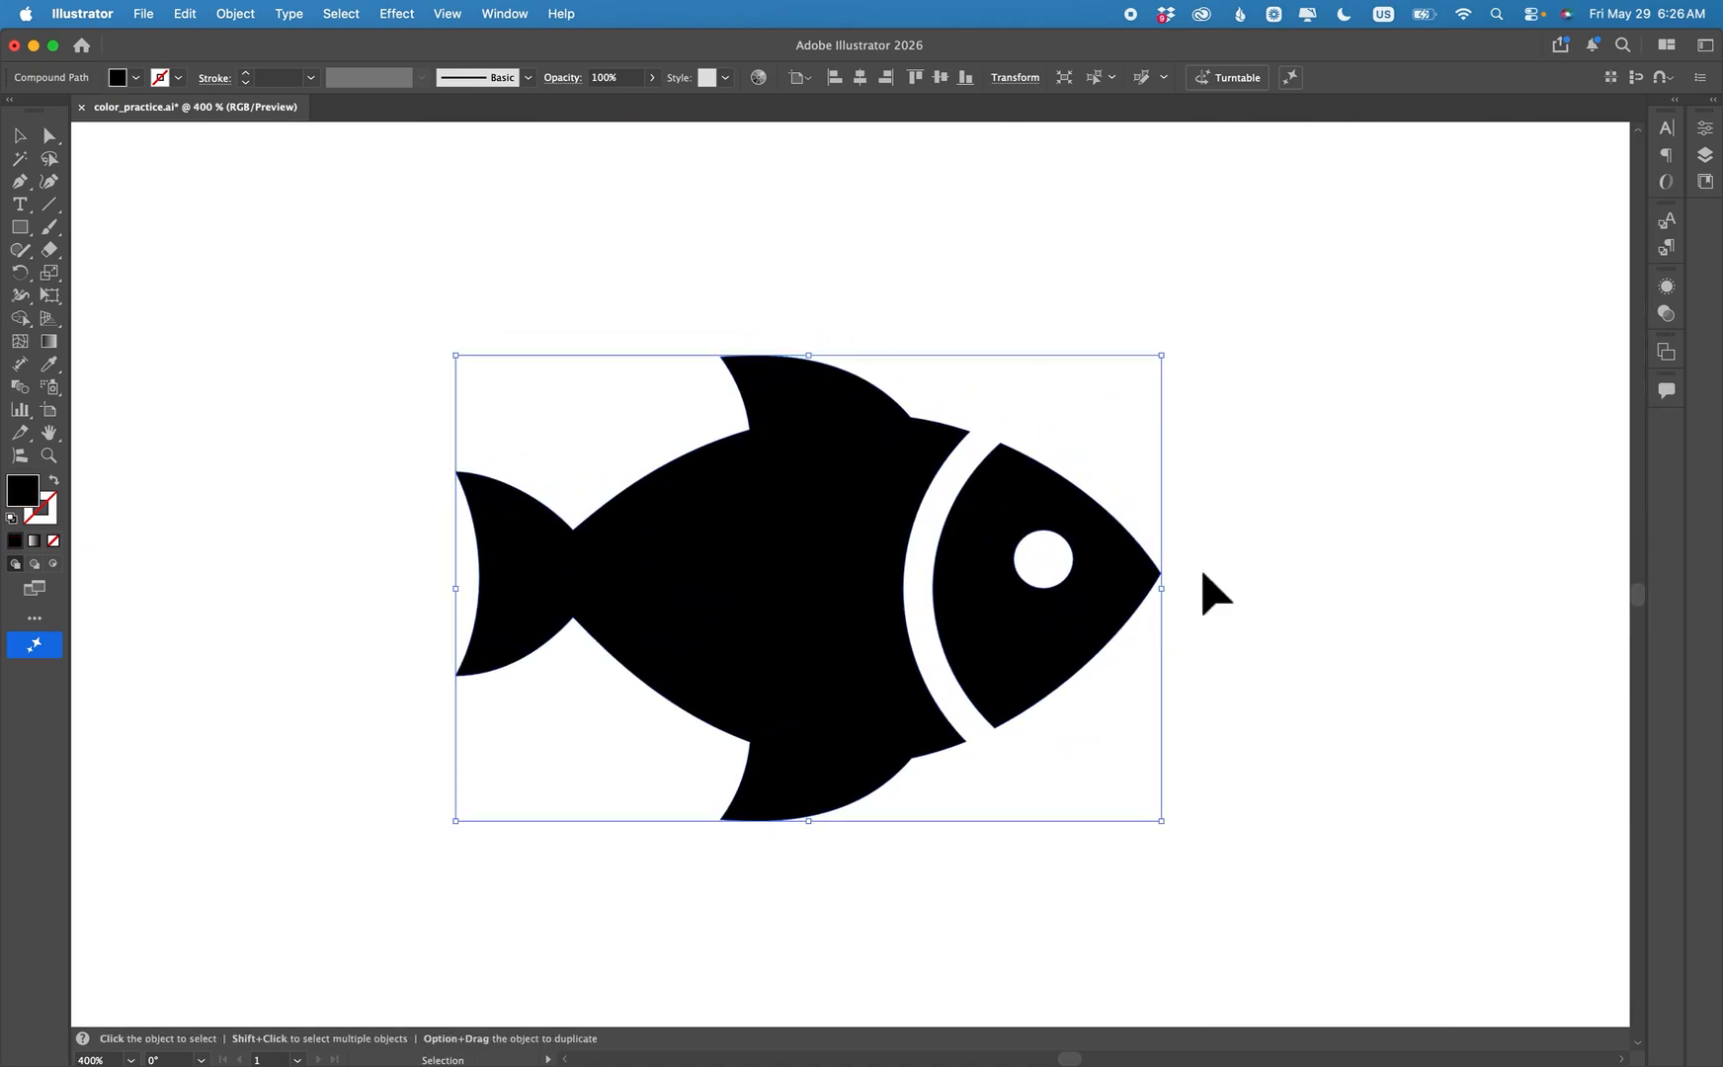
Deselect the fish and locate the Live Paint Bucket among its related tools.
{"action": "left_click", "coordinate": [1213, 624]}
{"action": "key", "text": "k"}
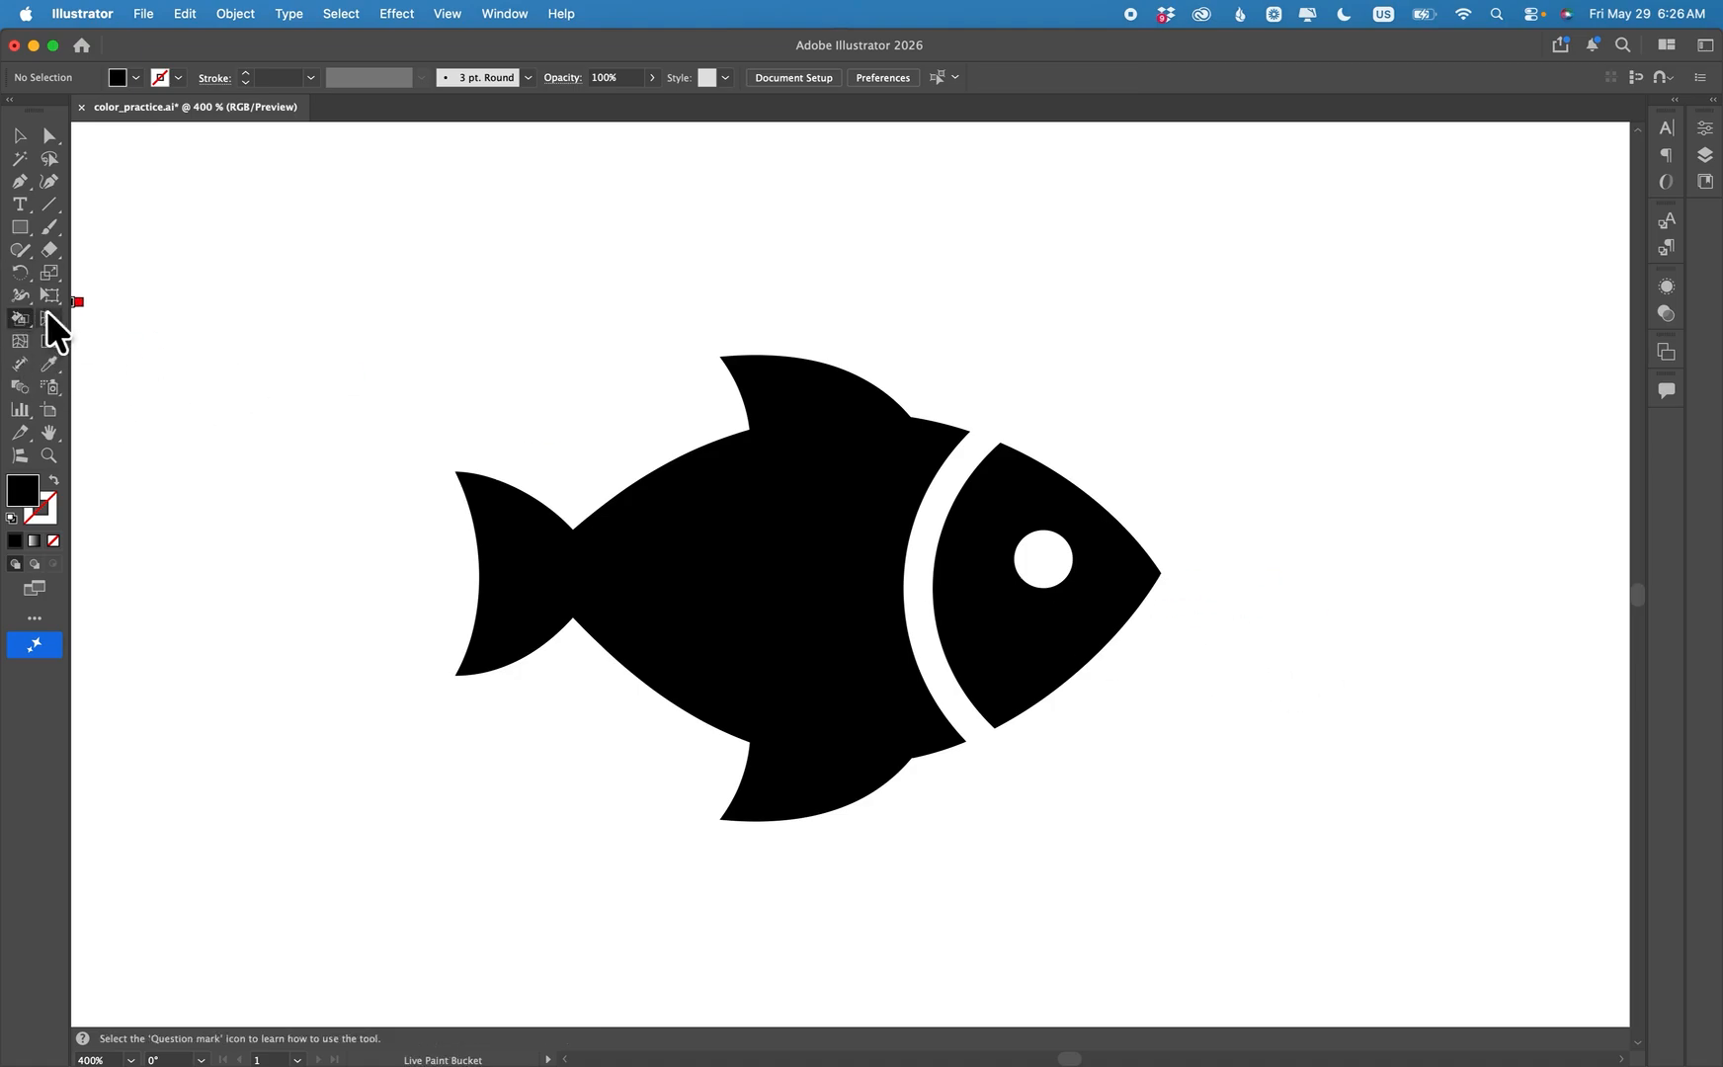
{"action": "left_click", "coordinate": [15, 318]}
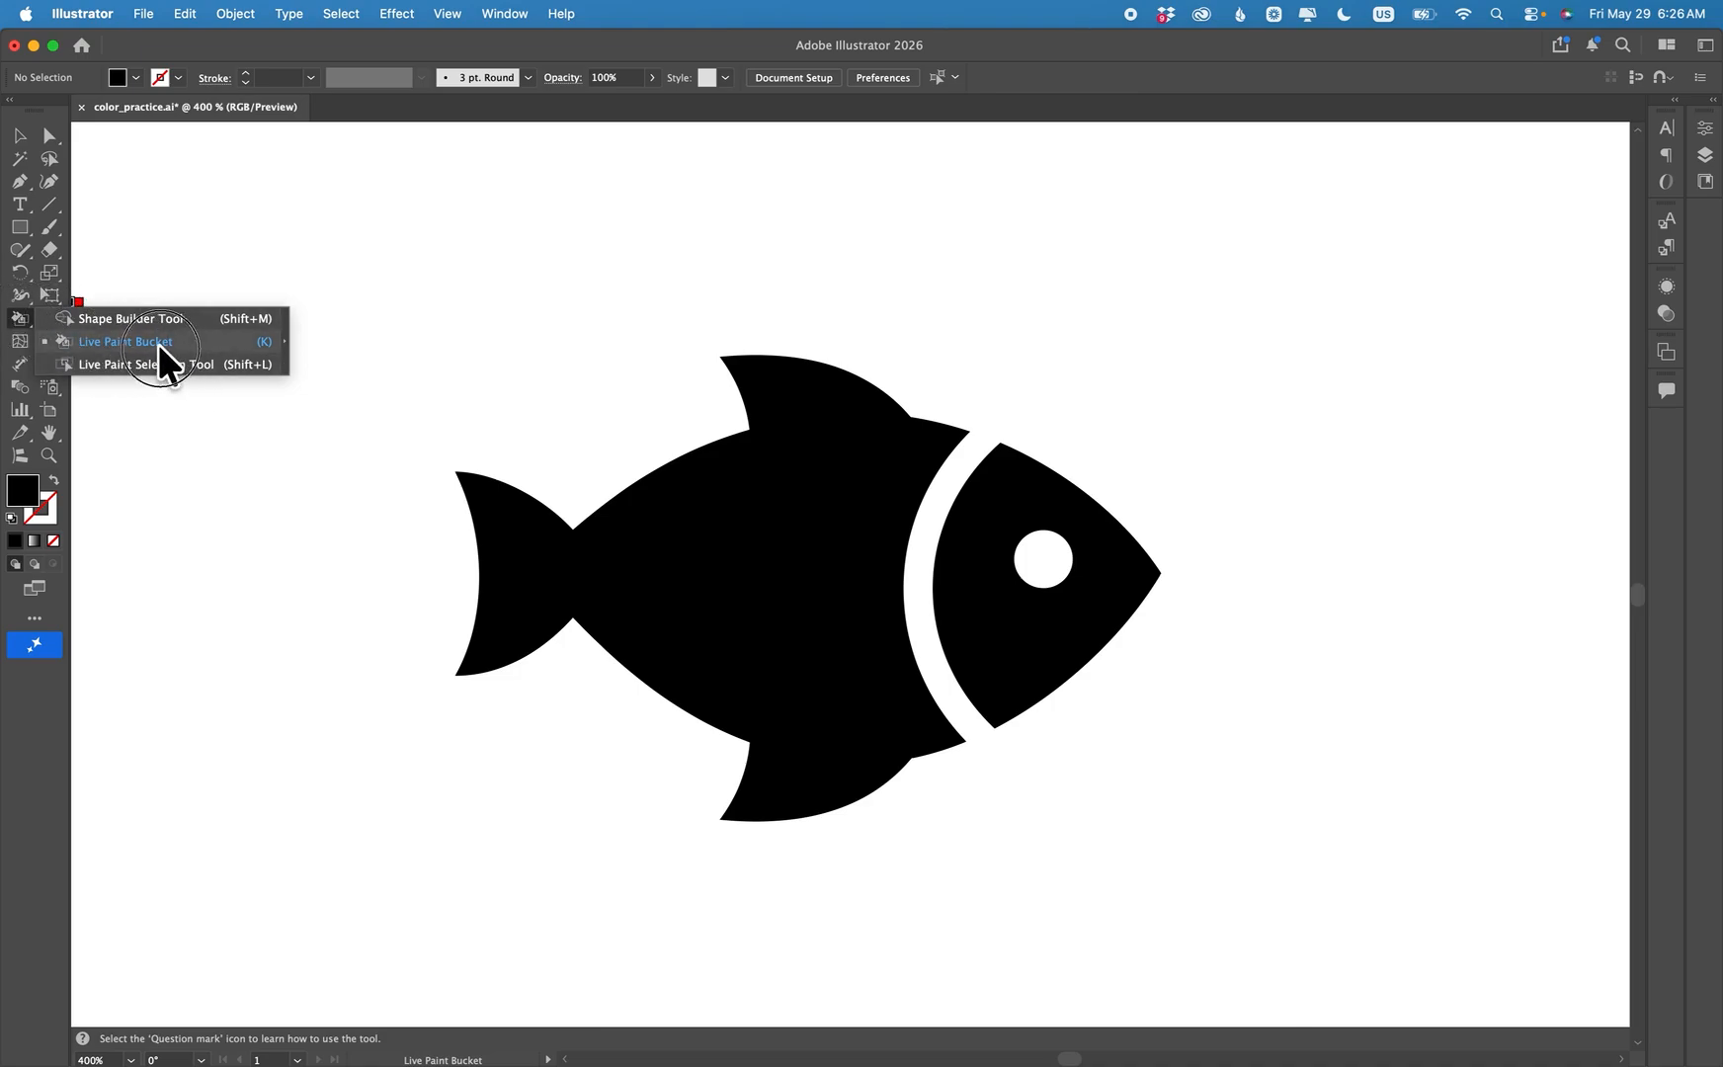
Select the entire fish and activate the Live Paint Bucket for it.
{"action": "key", "text": "v"}
{"action": "left_click_drag", "start_coordinate": [377, 262], "coordinate": [1297, 925]}
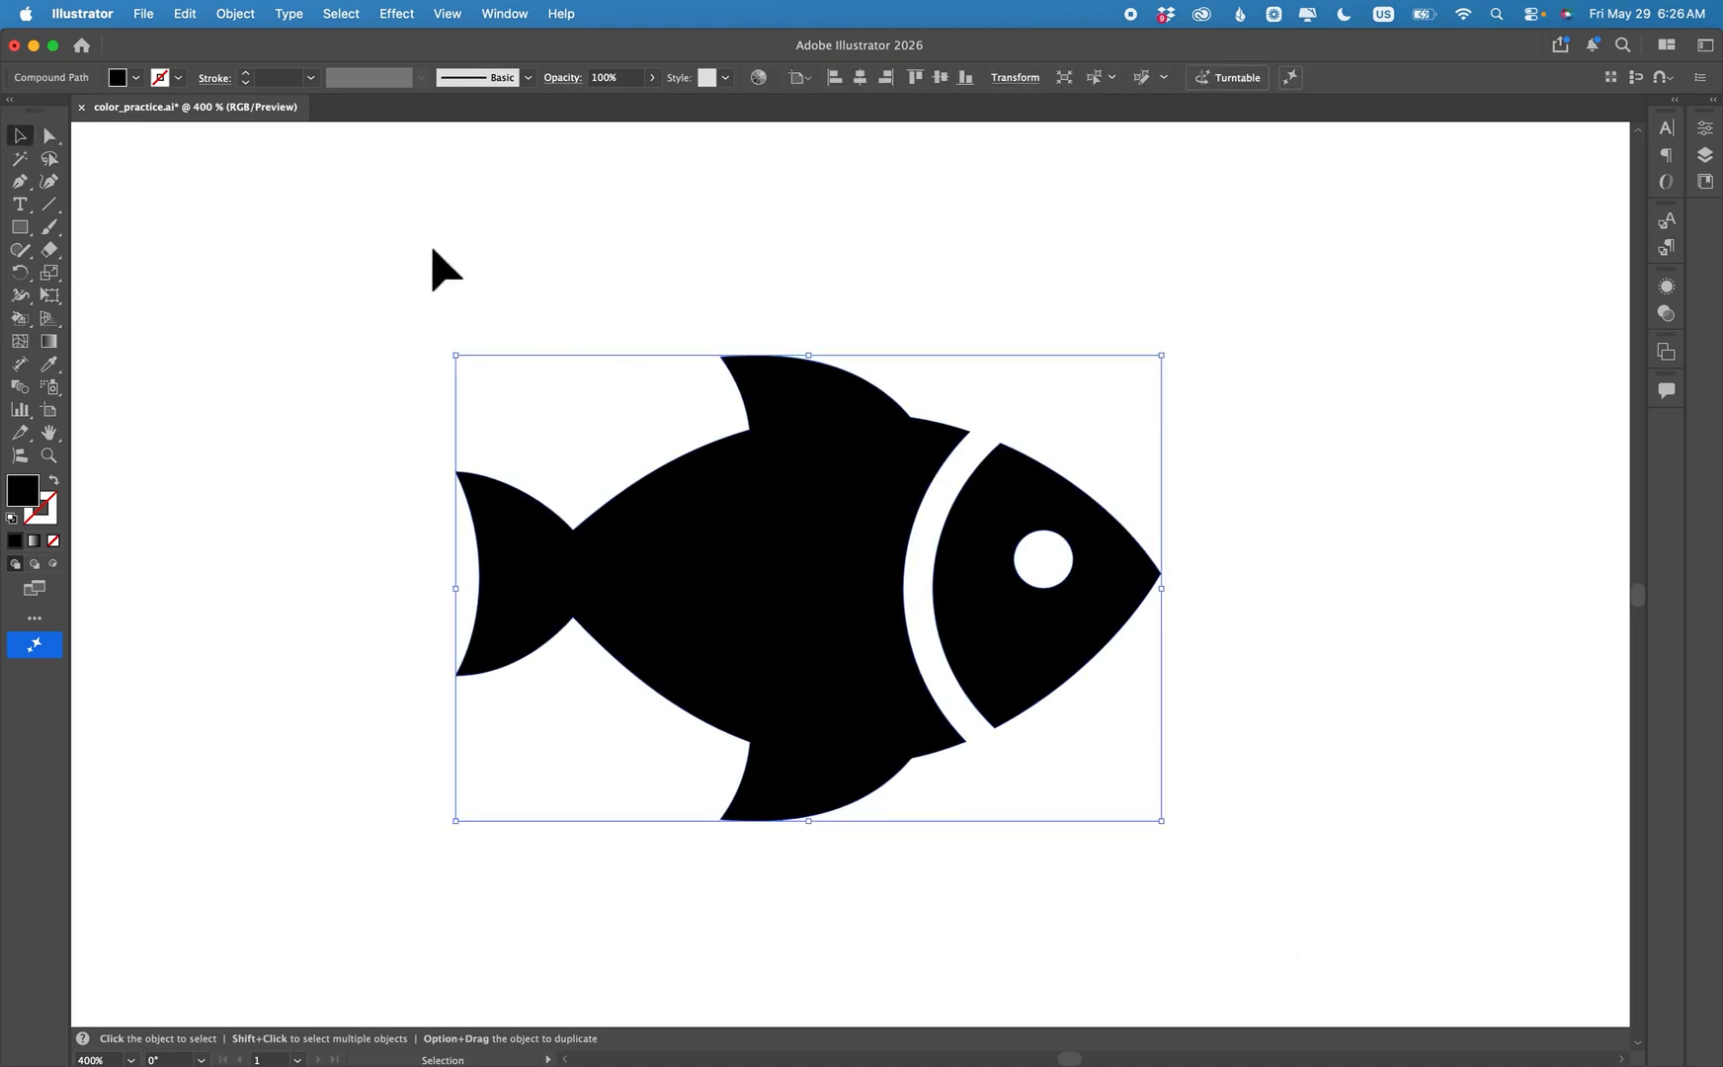
{"action": "left_click_drag", "start_coordinate": [432, 248], "coordinate": [1298, 936]}
{"action": "key", "text": "k"}
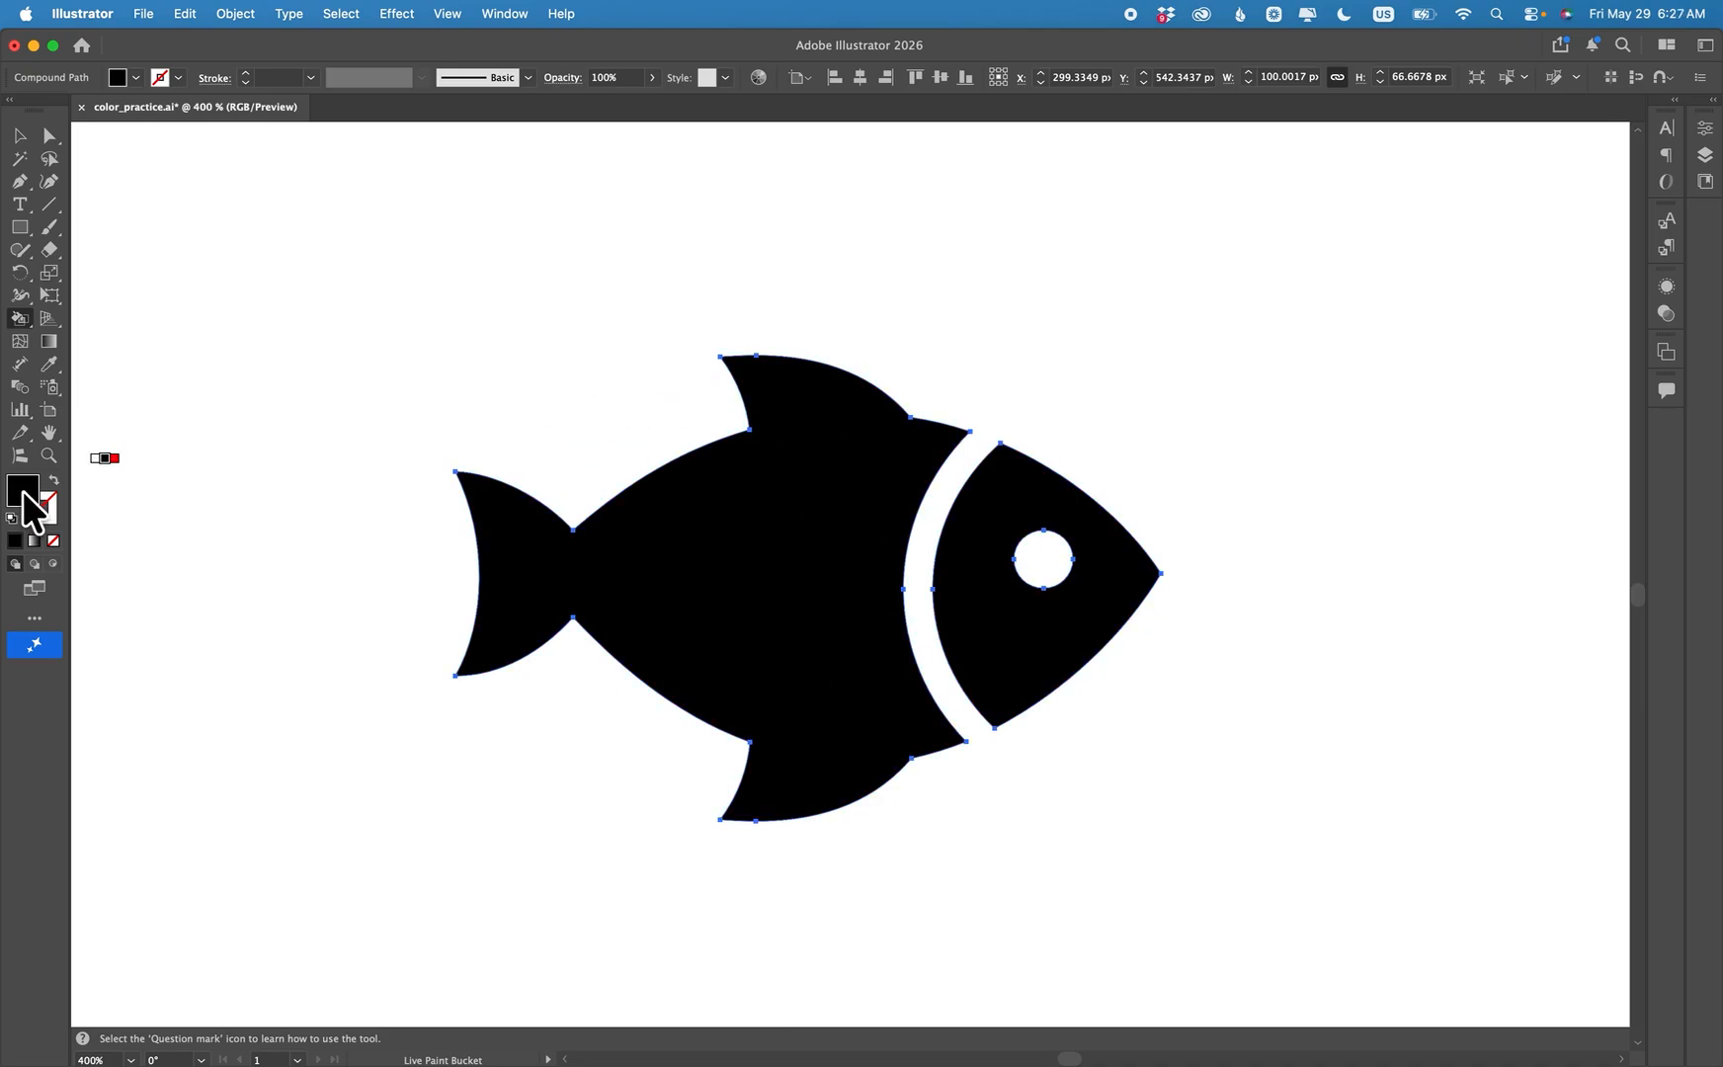
Live-paint the fish's body with the saved teal swatch and its head with the saved orange swatch.
{"action": "left_click", "coordinate": [506, 6]}
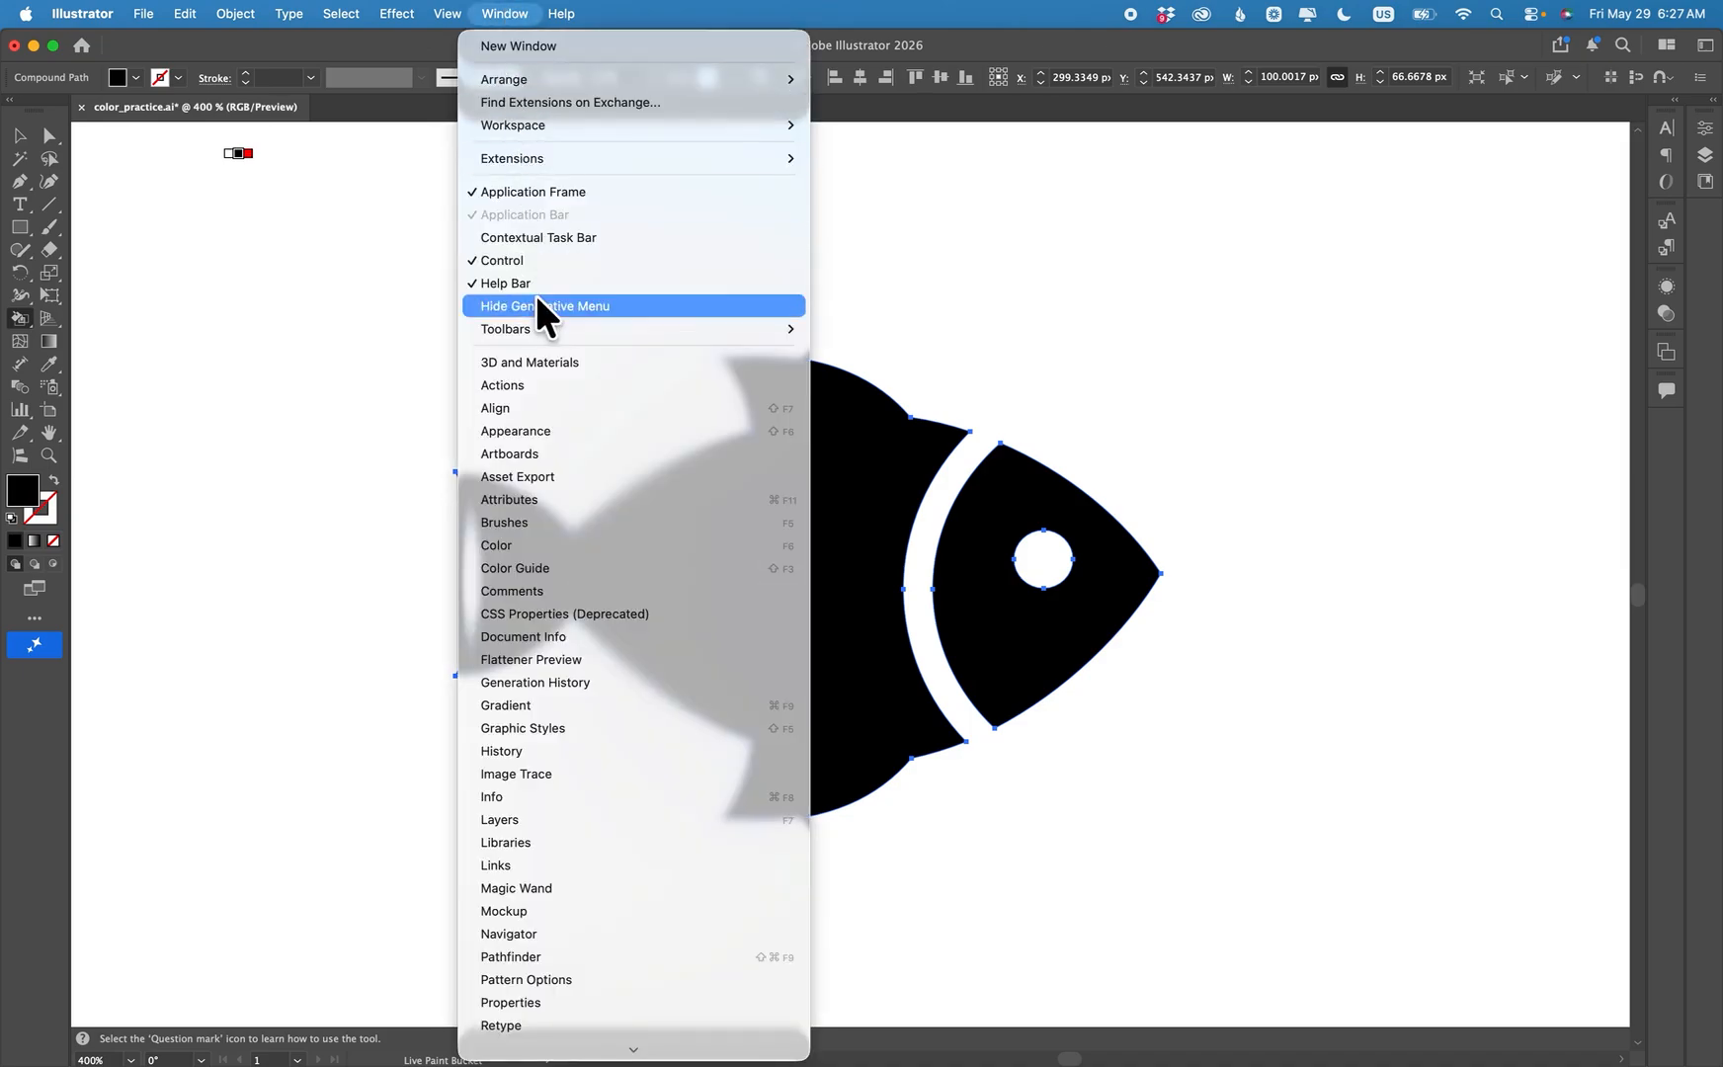
{"action": "scroll", "coordinate": [541, 691], "scroll_direction": "down", "scroll_amount": 5}
{"action": "left_click", "coordinate": [531, 769]}
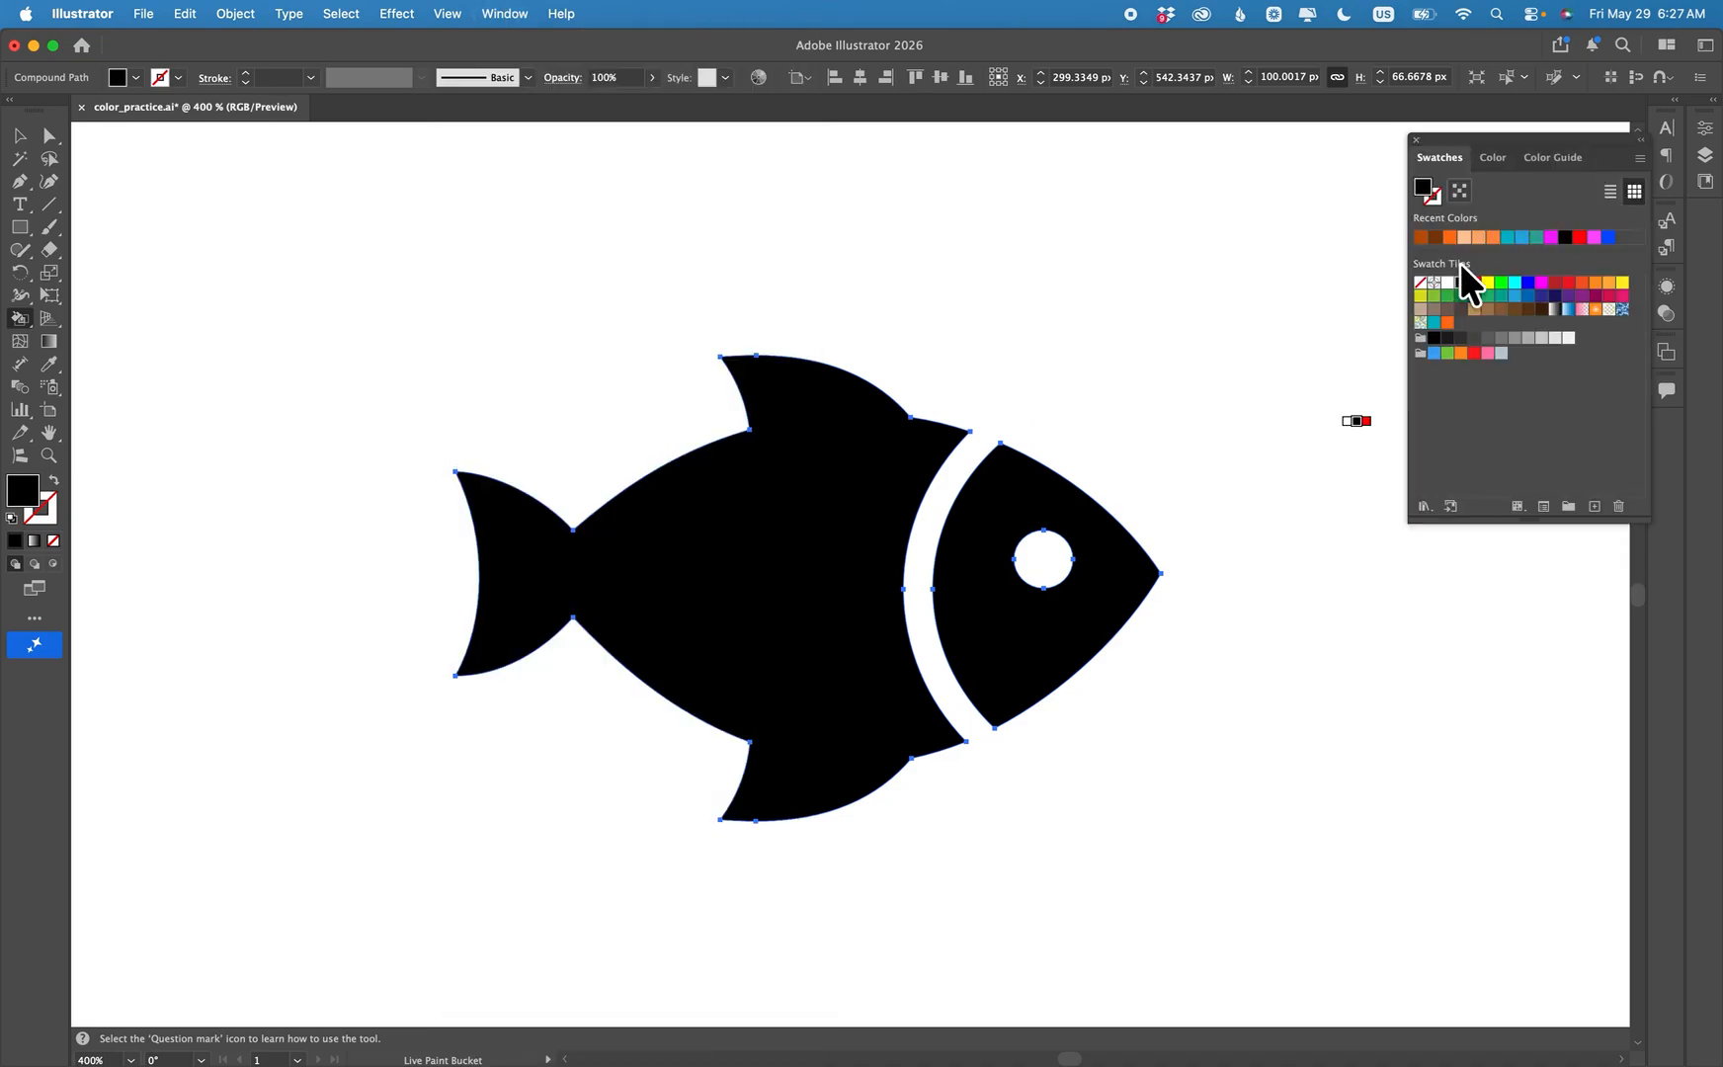
{"action": "left_click", "coordinate": [1434, 323]}
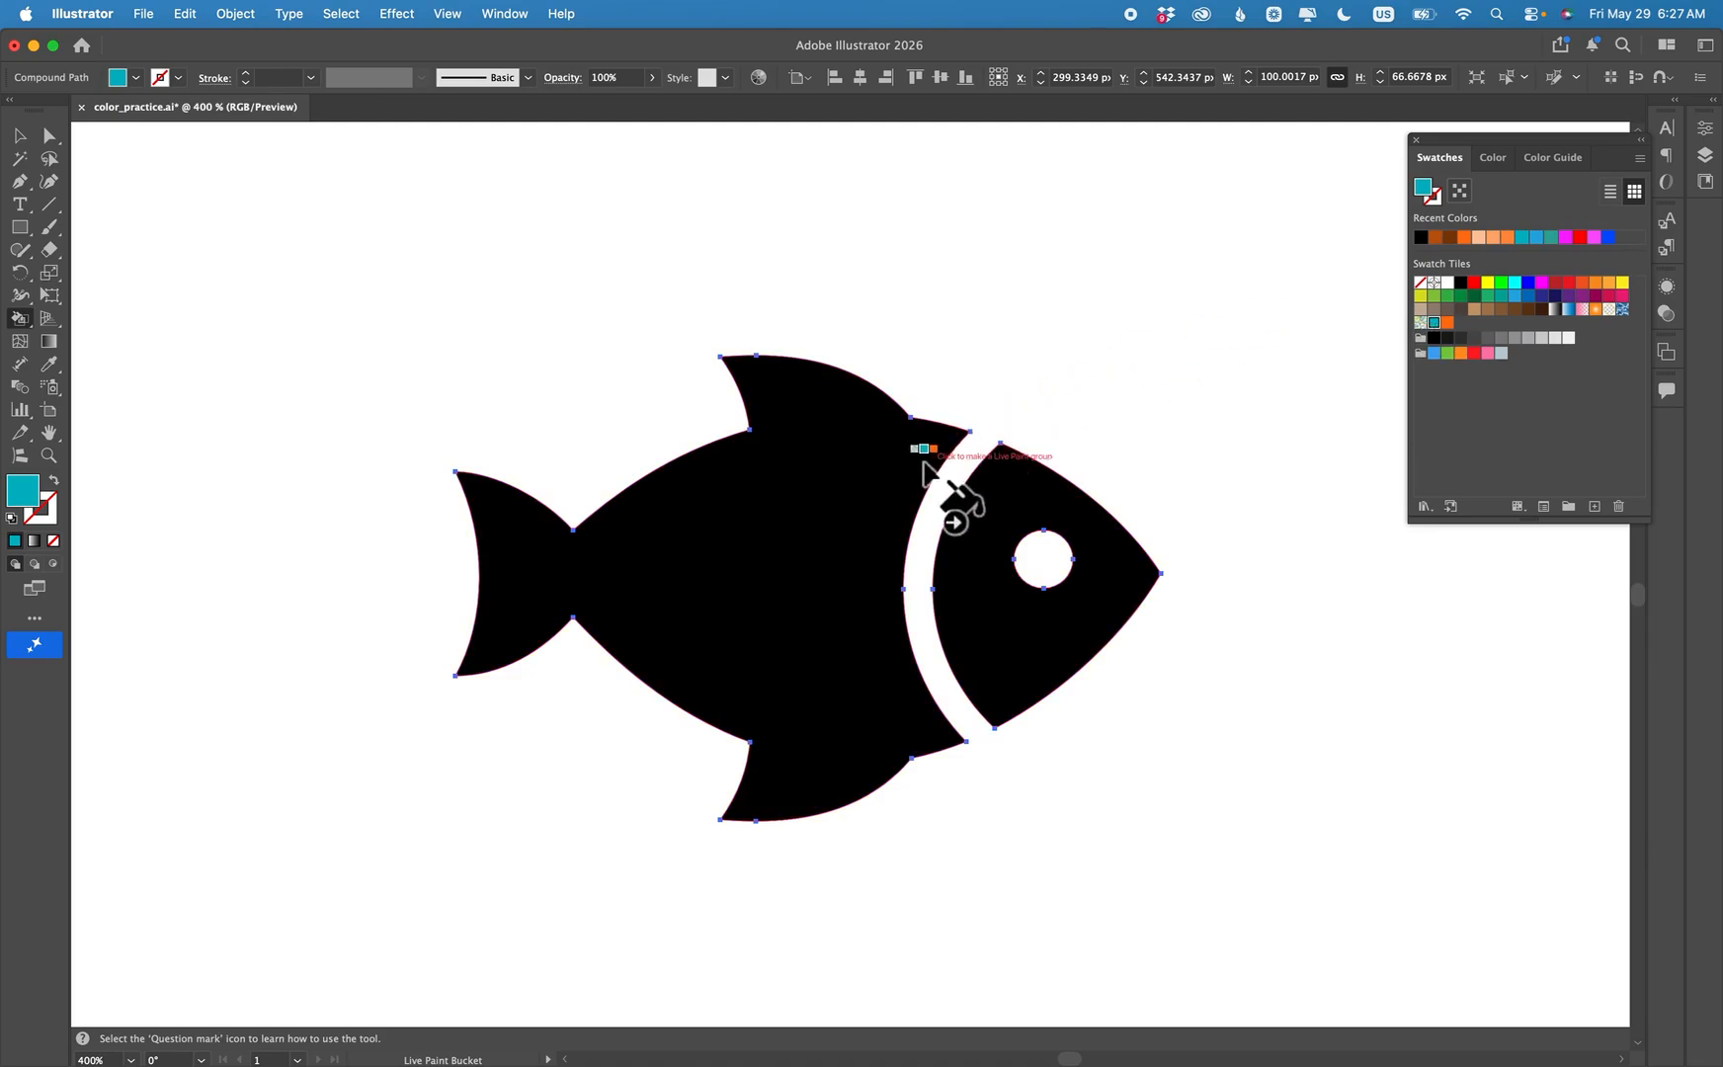
{"action": "left_click", "coordinate": [718, 595]}
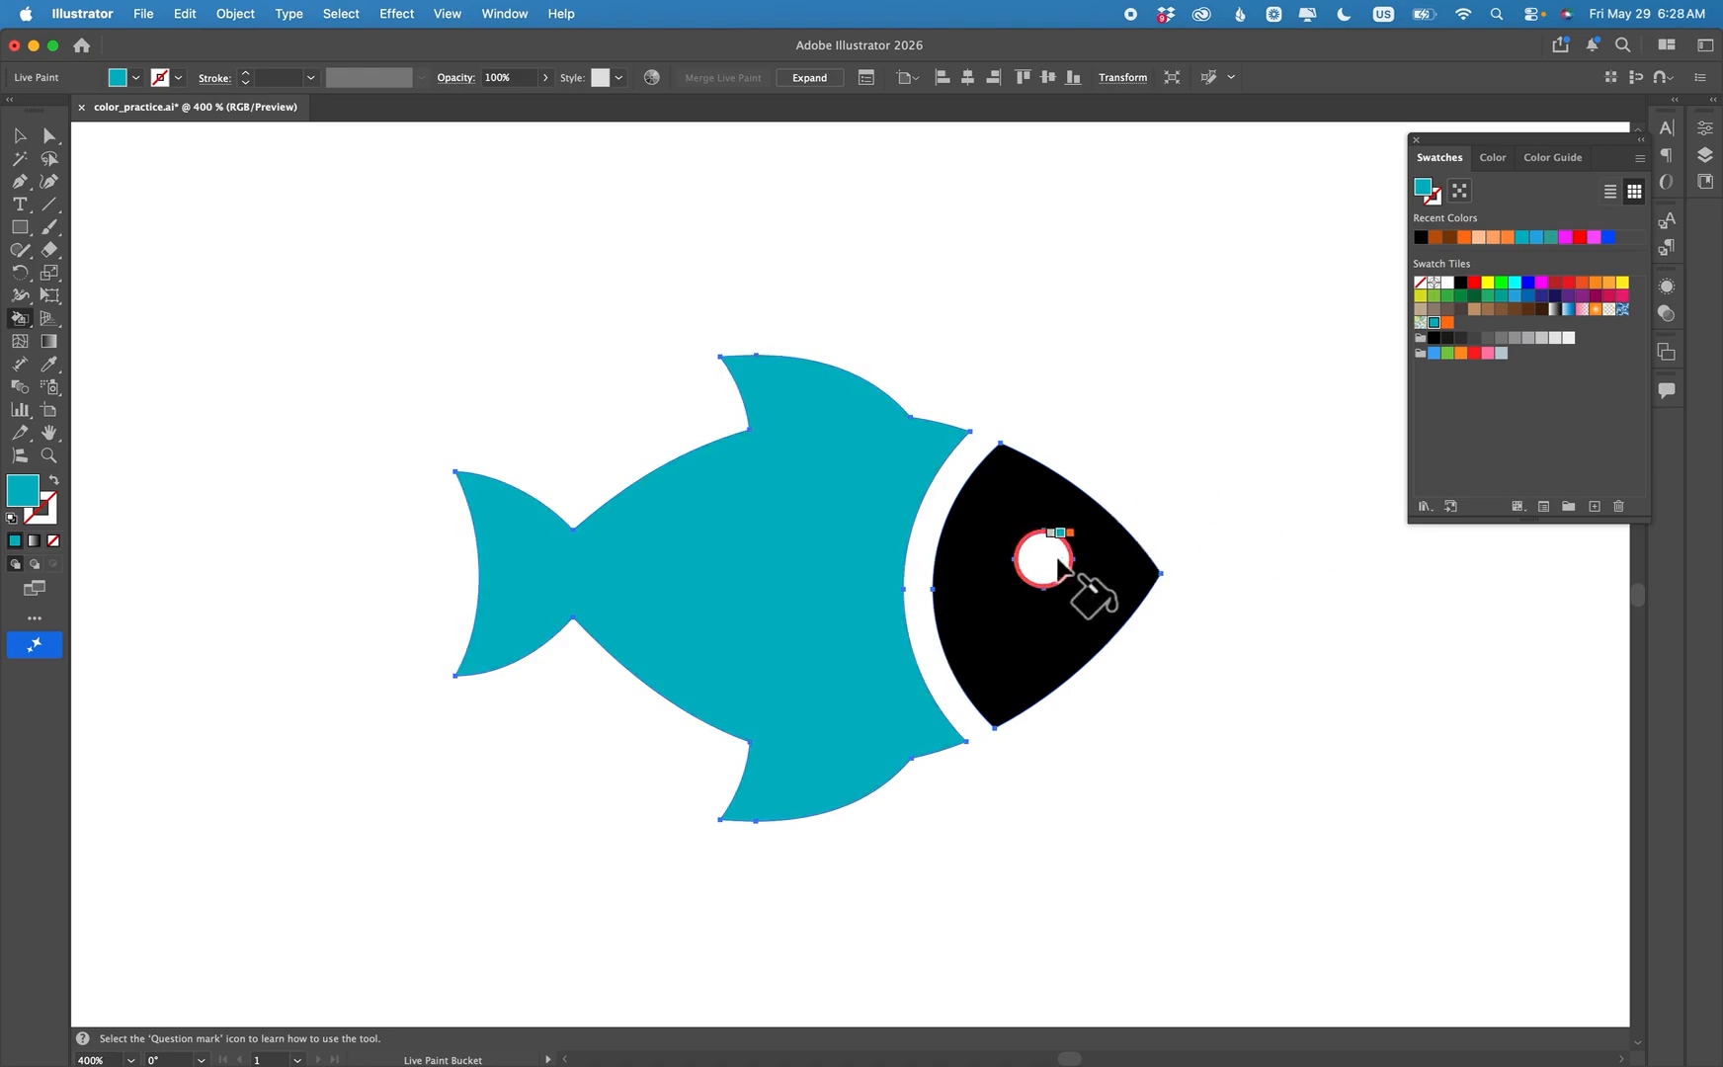
{"action": "left_click", "coordinate": [1447, 322]}
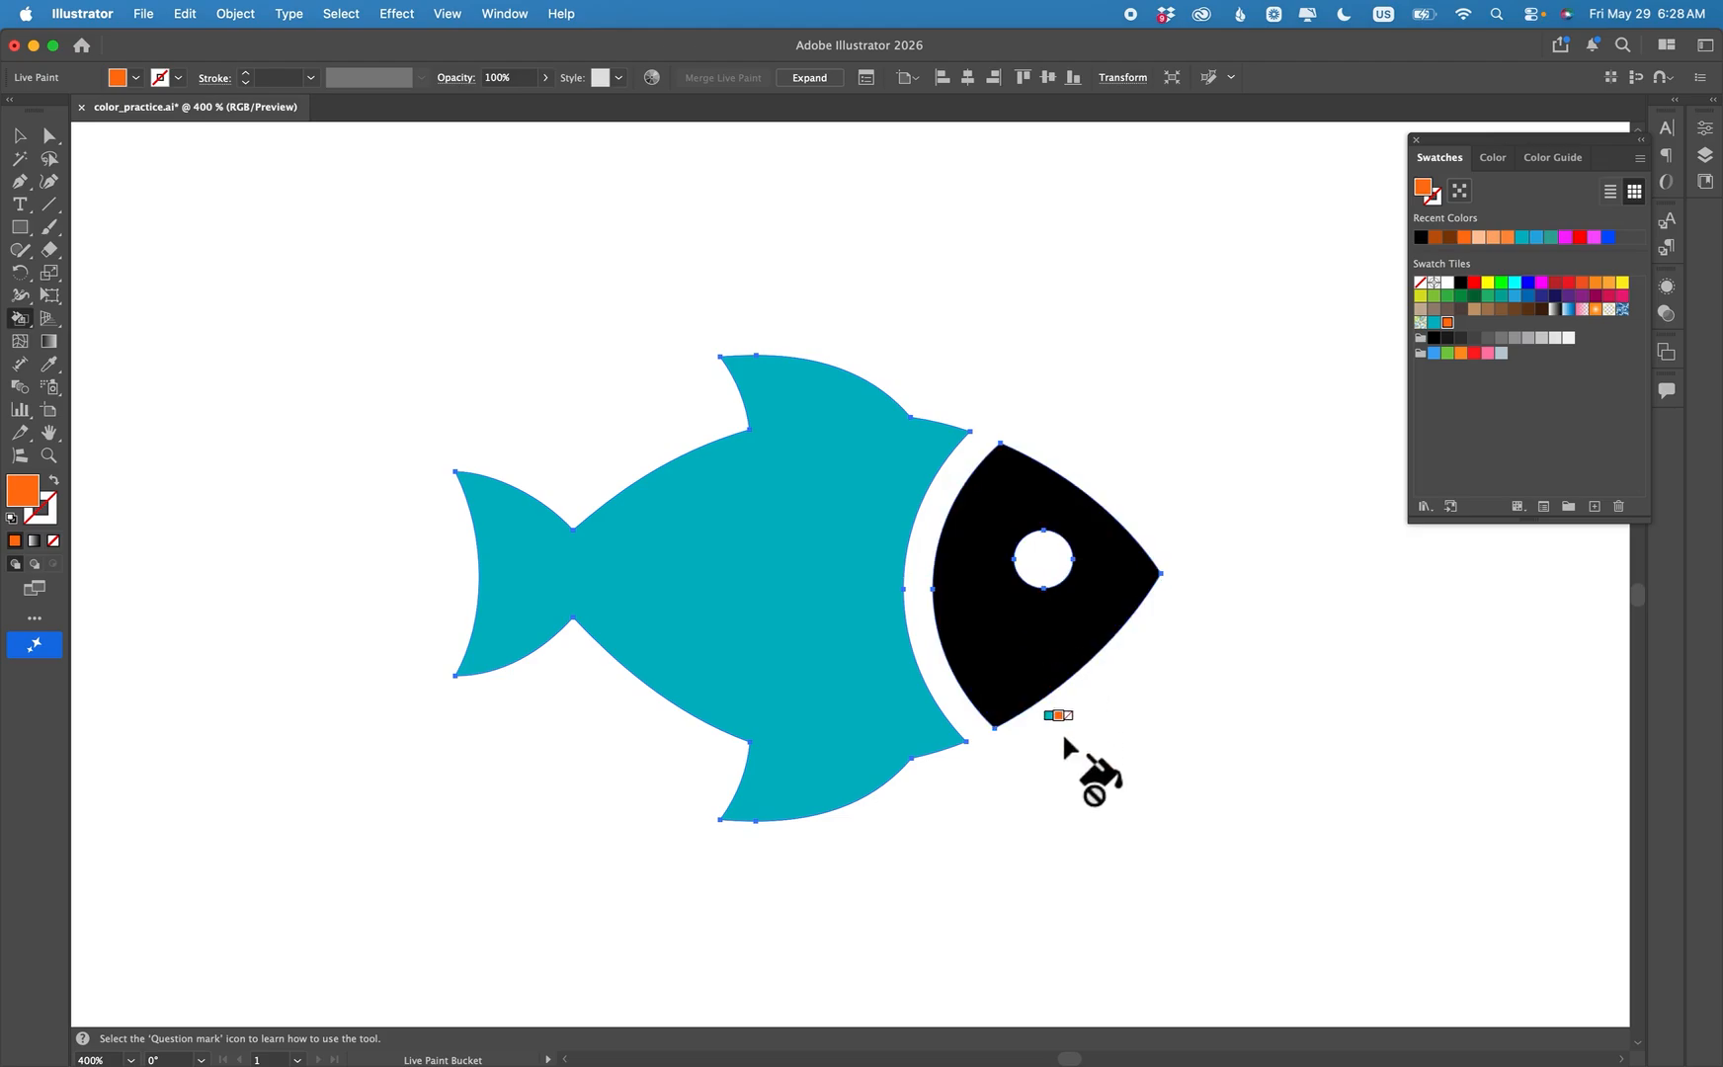
{"action": "left_click", "coordinate": [1033, 656]}
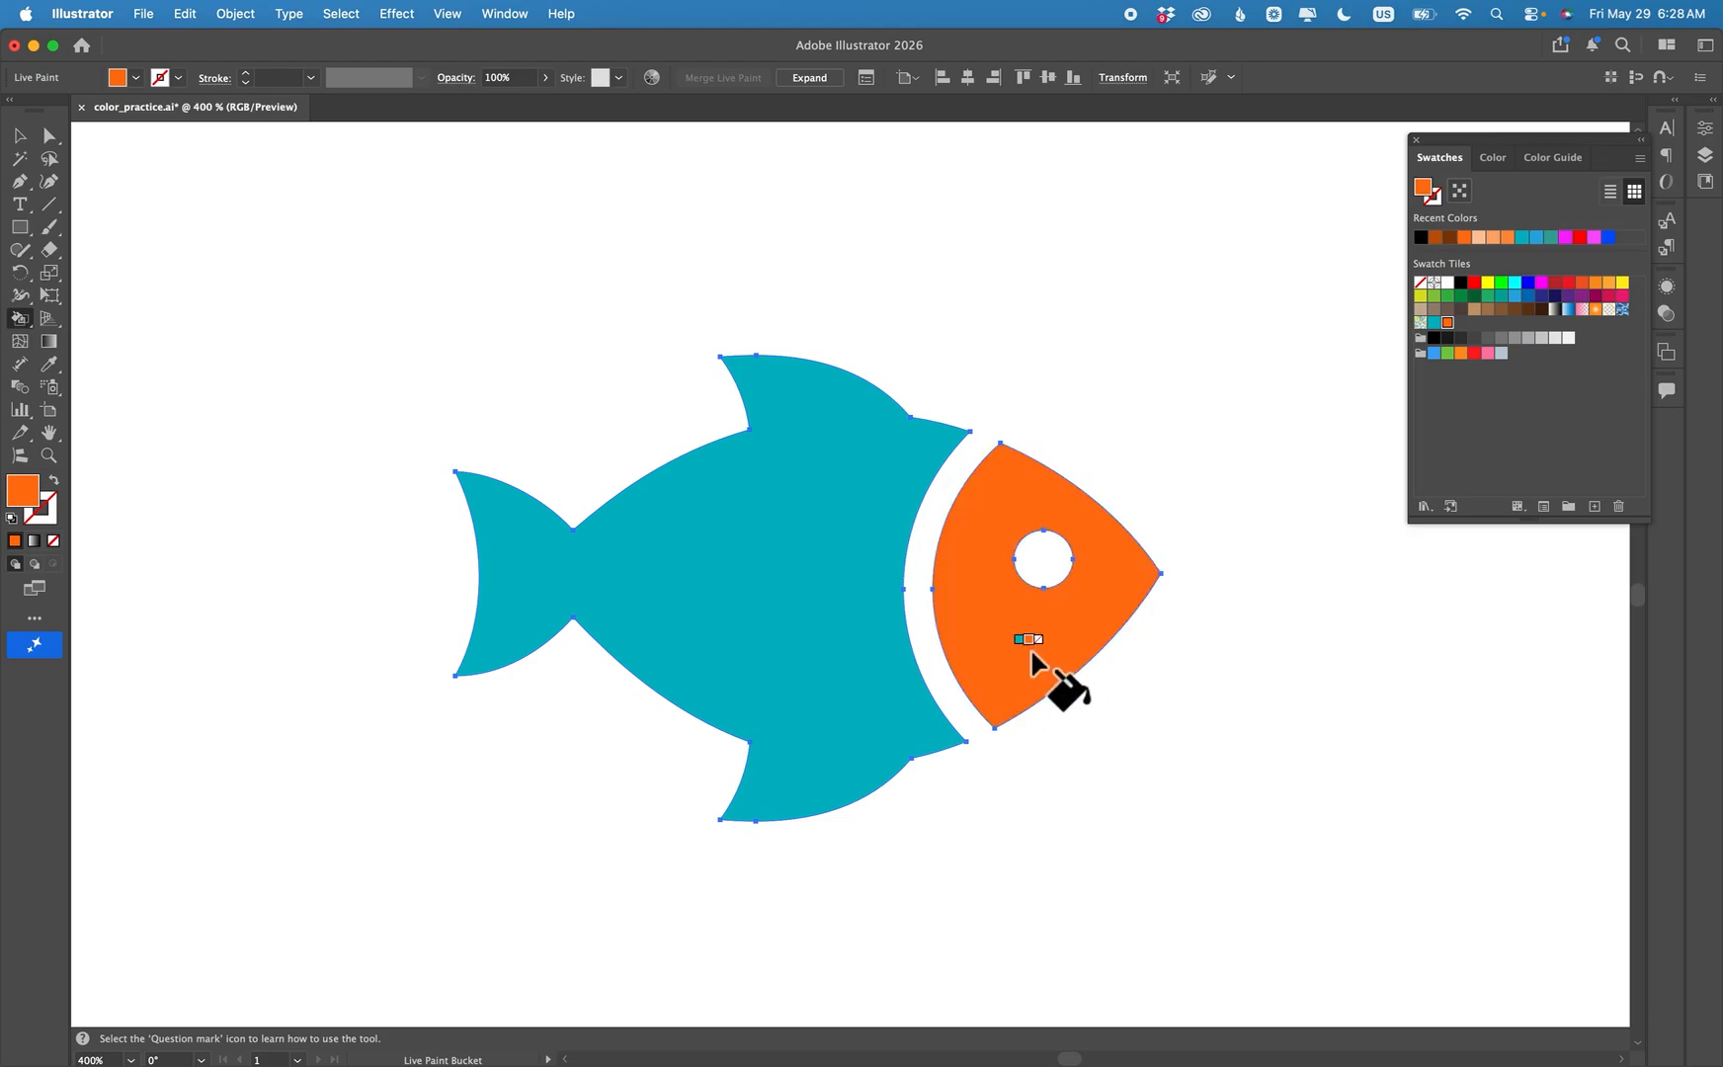
Expand the fish's Live Paint group into regular shapes.
{"action": "key", "text": "v"}
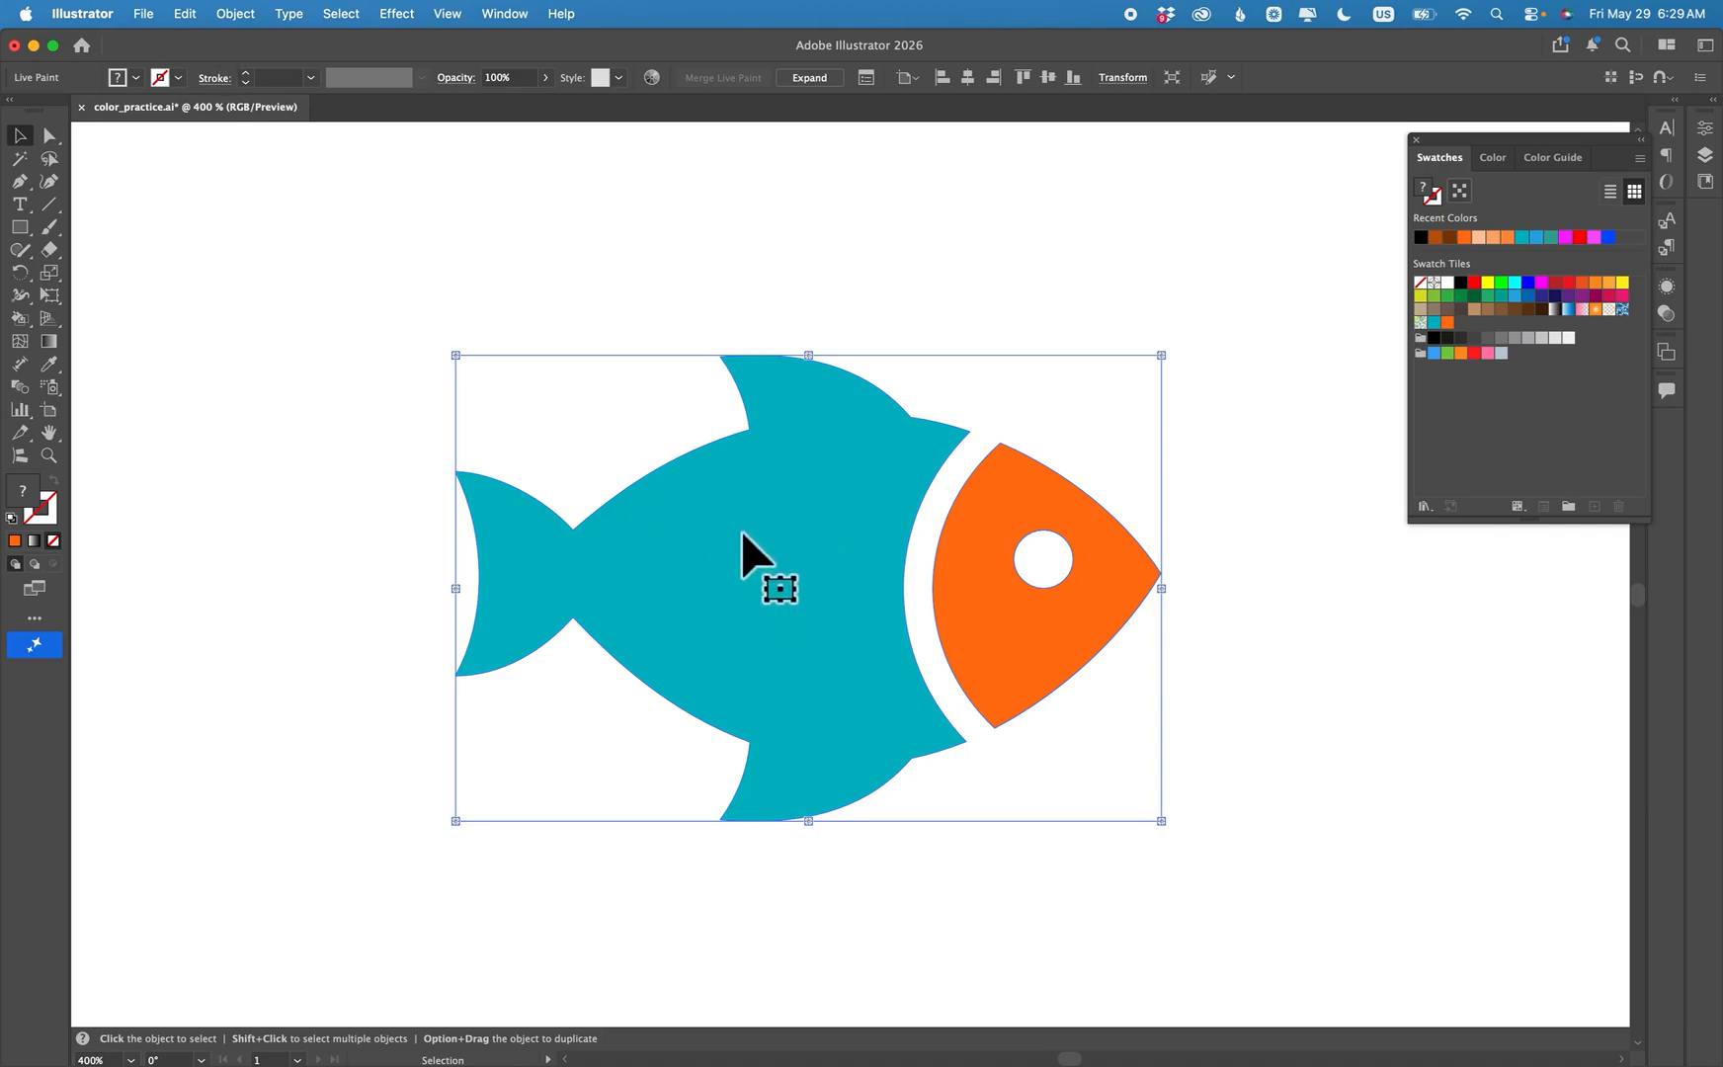
{"action": "left_click", "coordinate": [239, 14]}
{"action": "left_click", "coordinate": [262, 316]}
{"action": "left_click", "coordinate": [936, 667]}
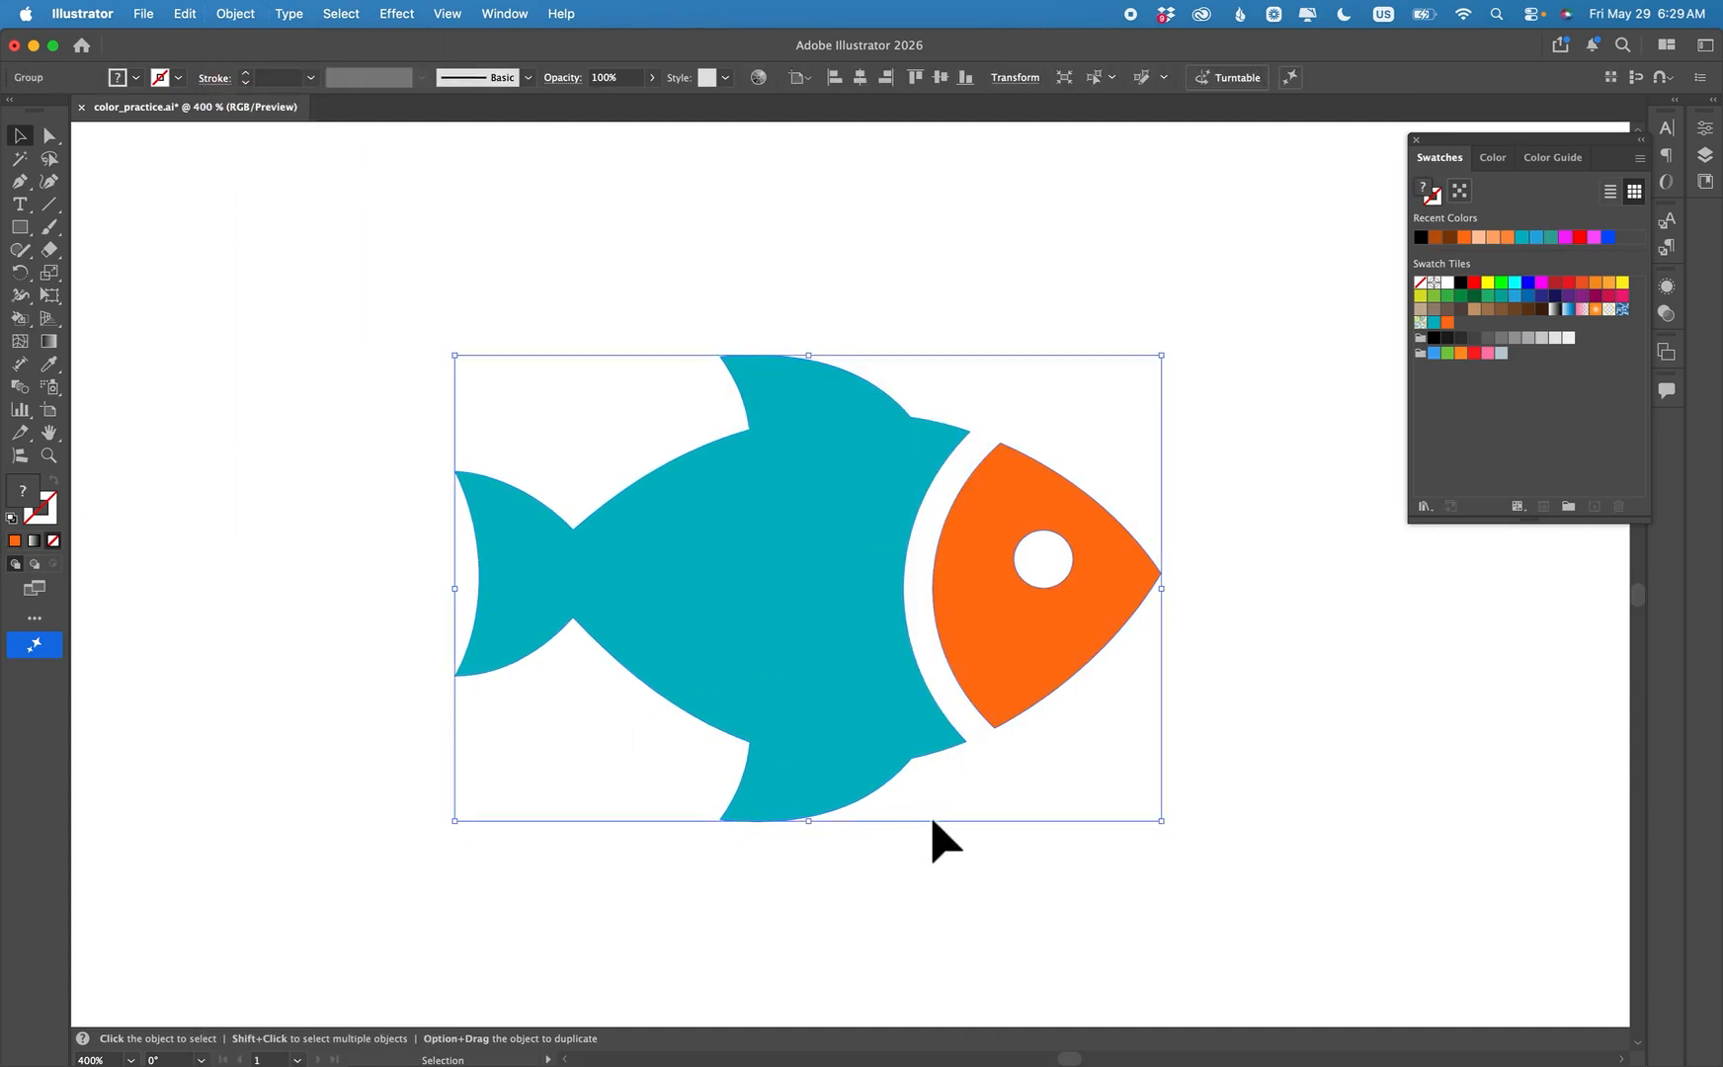
Make the black hot dog icon a Live Paint group, painting its main outer shape with the recent orange-brown color.
{"action": "scroll", "coordinate": [932, 819], "scroll_direction": "right", "scroll_amount": 15}
{"action": "scroll", "coordinate": [946, 837], "scroll_direction": "right", "scroll_amount": 10}
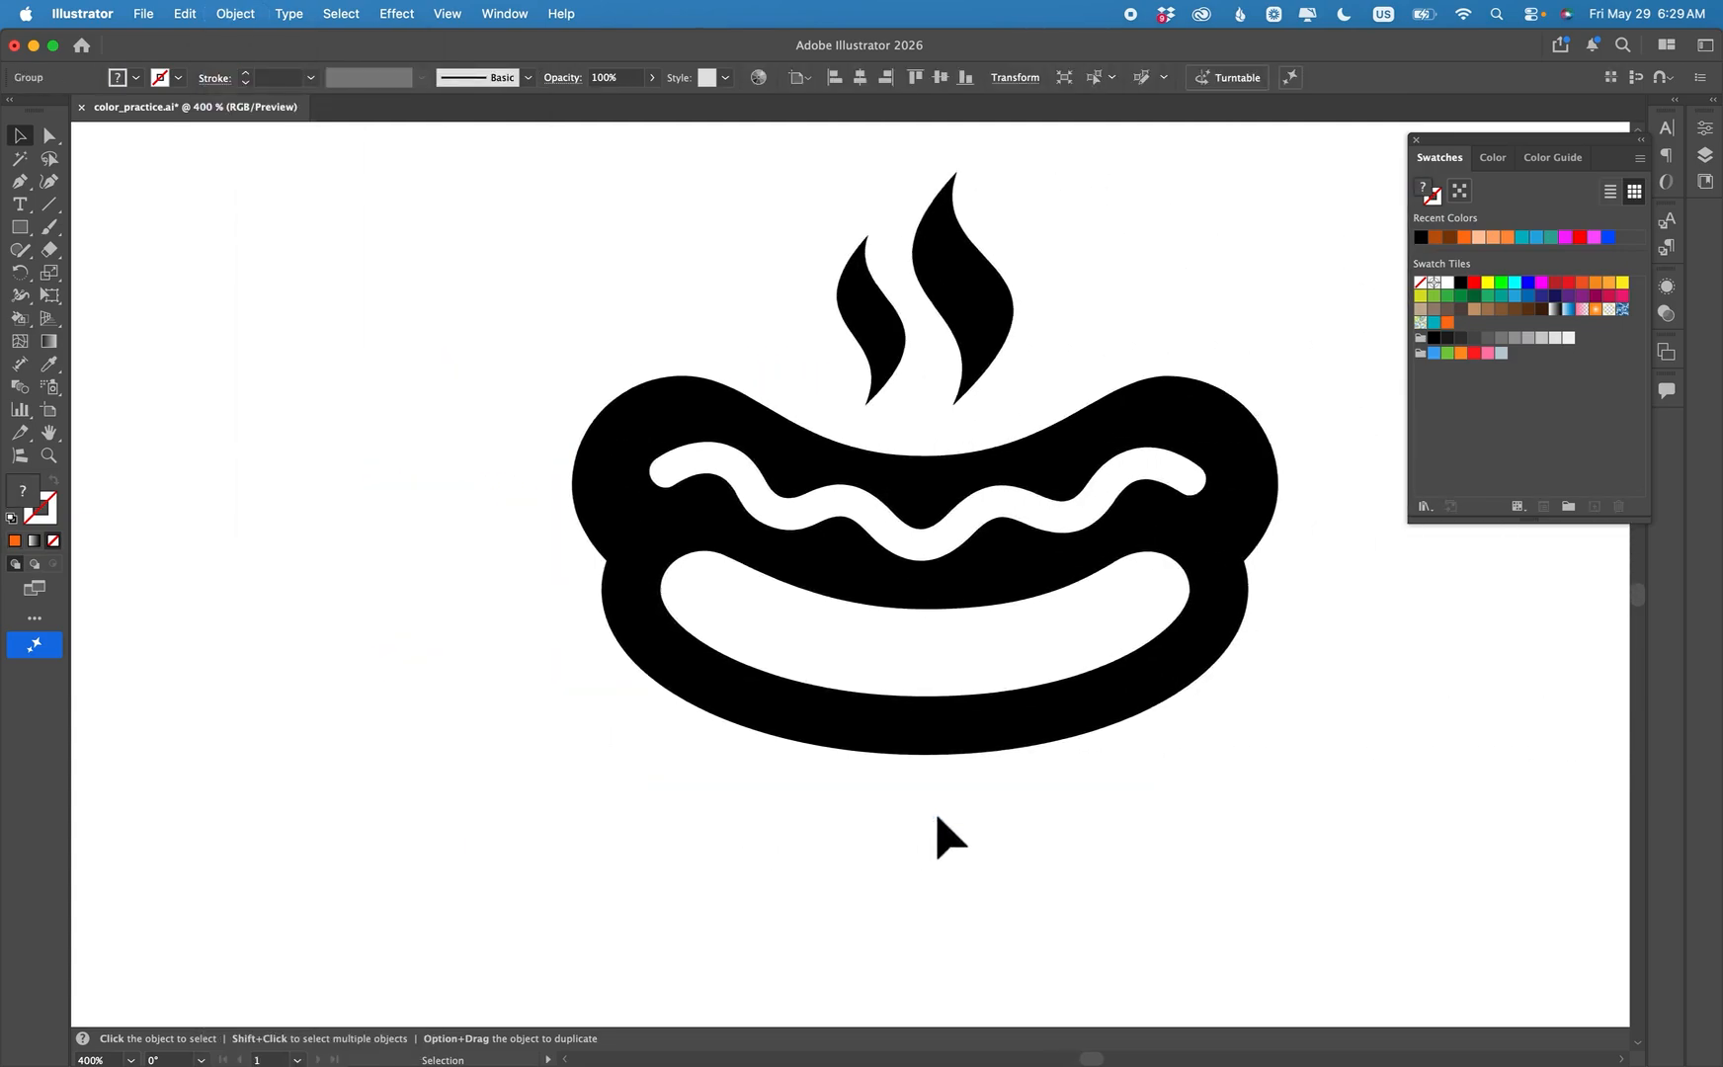
{"action": "left_click", "coordinate": [937, 813]}
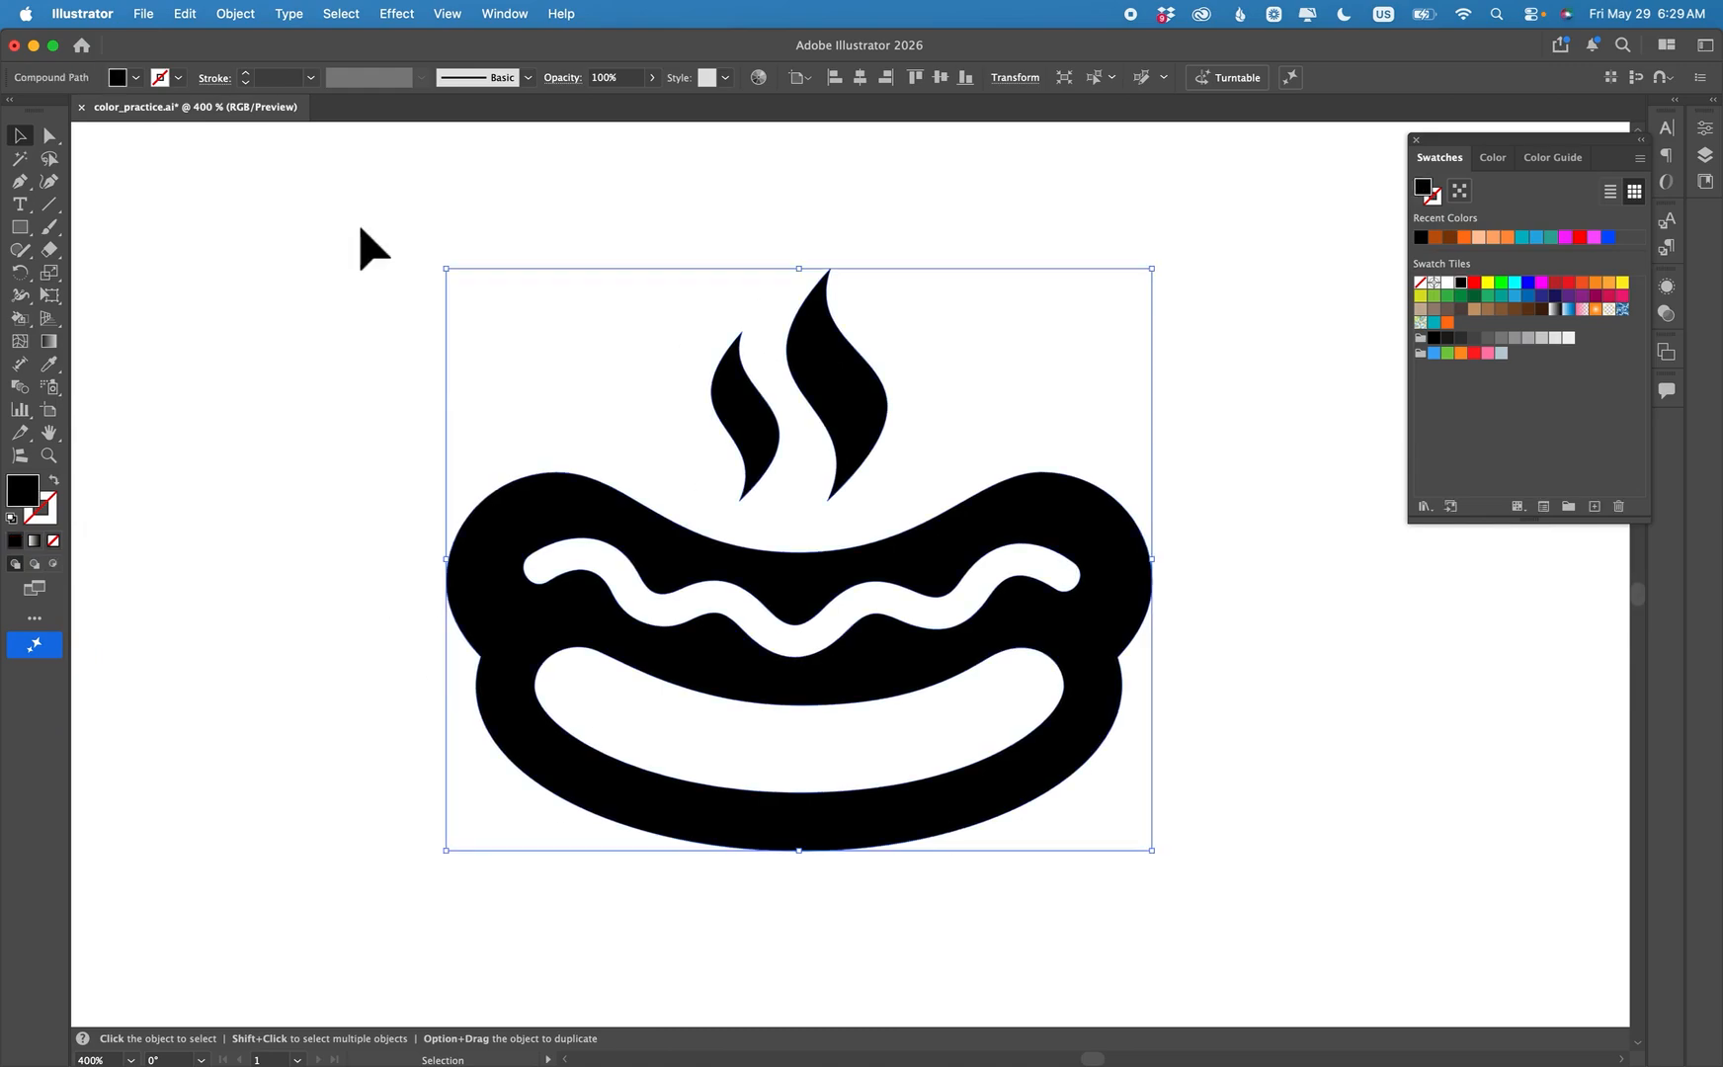
{"action": "key", "text": "k"}
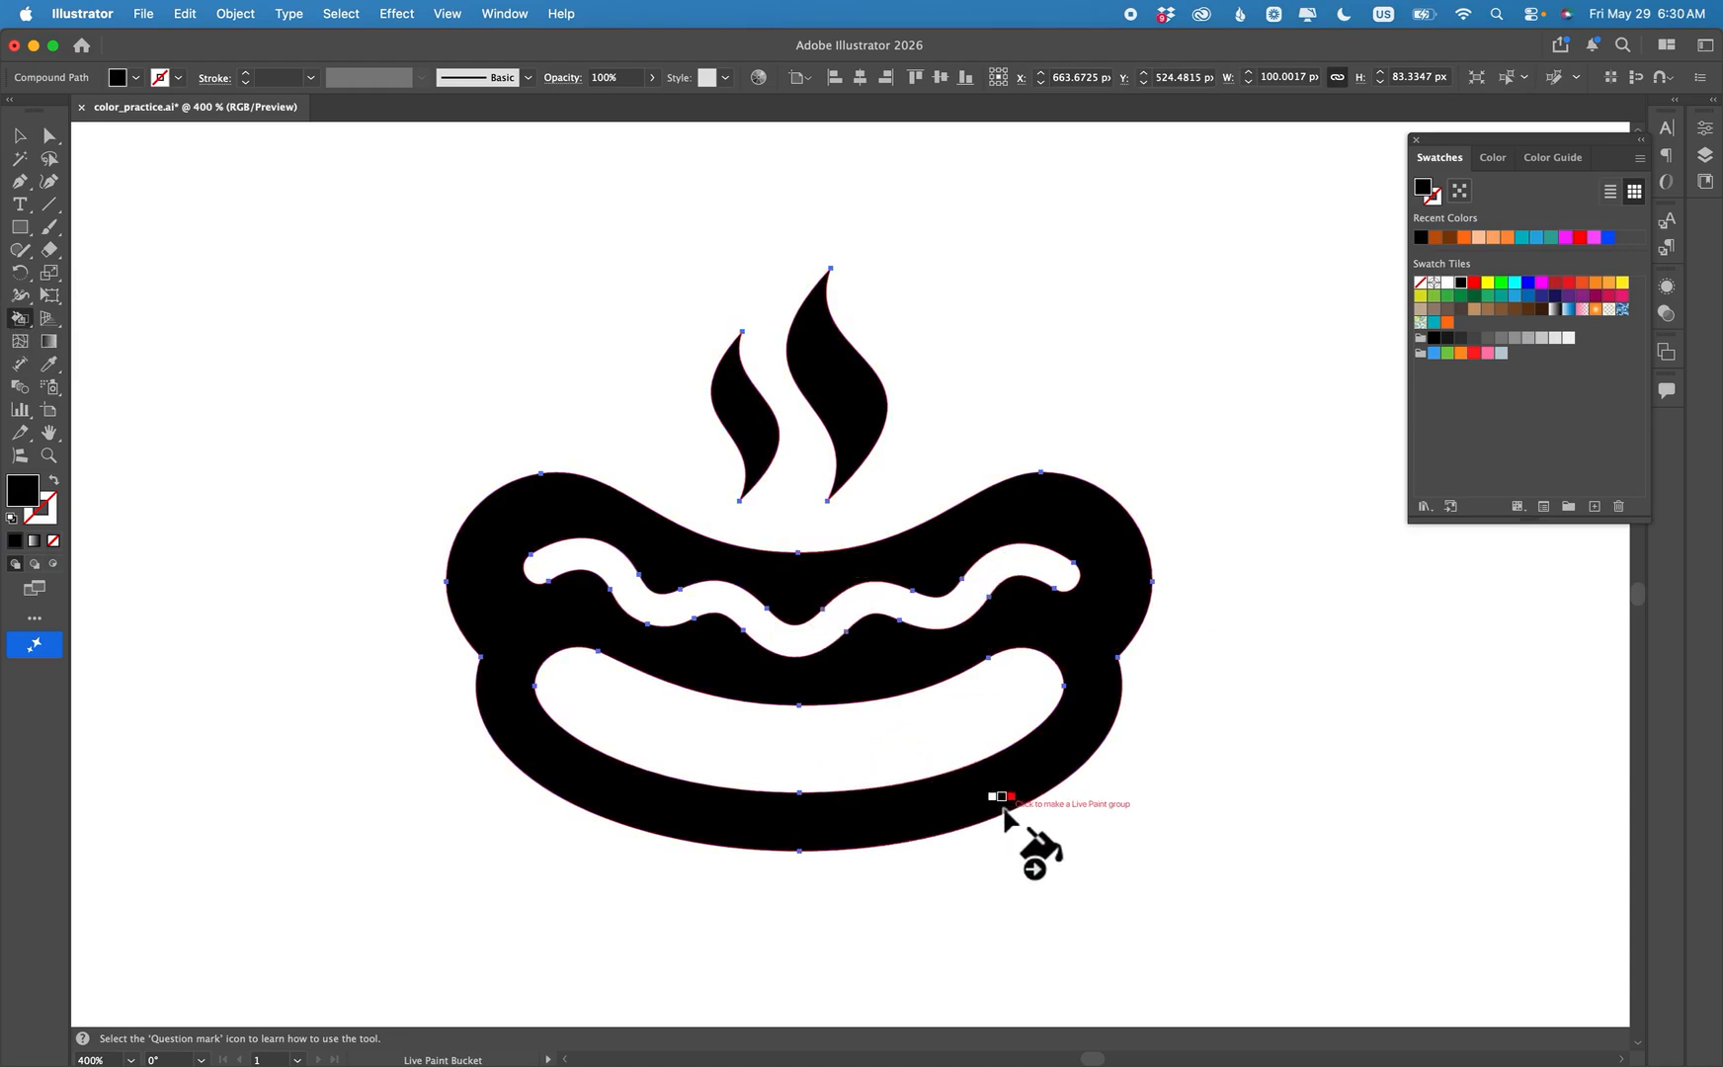
{"action": "left_click", "coordinate": [1435, 238]}
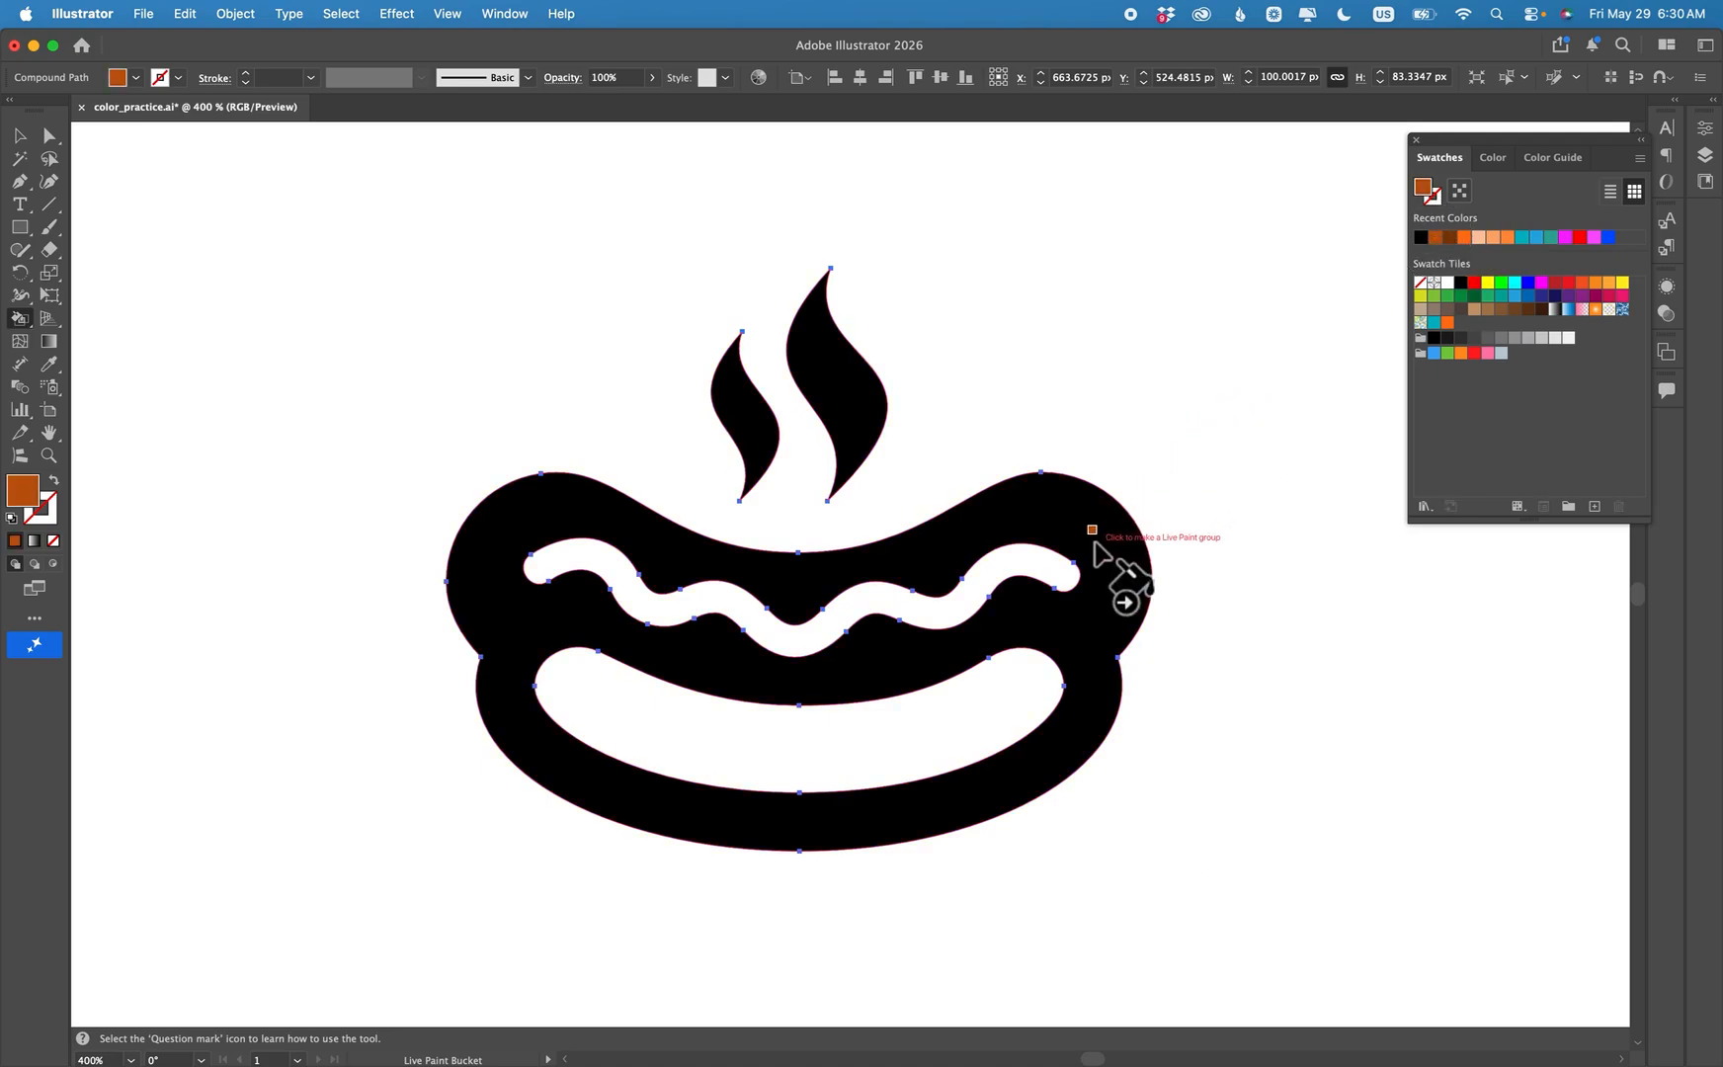
{"action": "left_click", "coordinate": [1078, 637]}
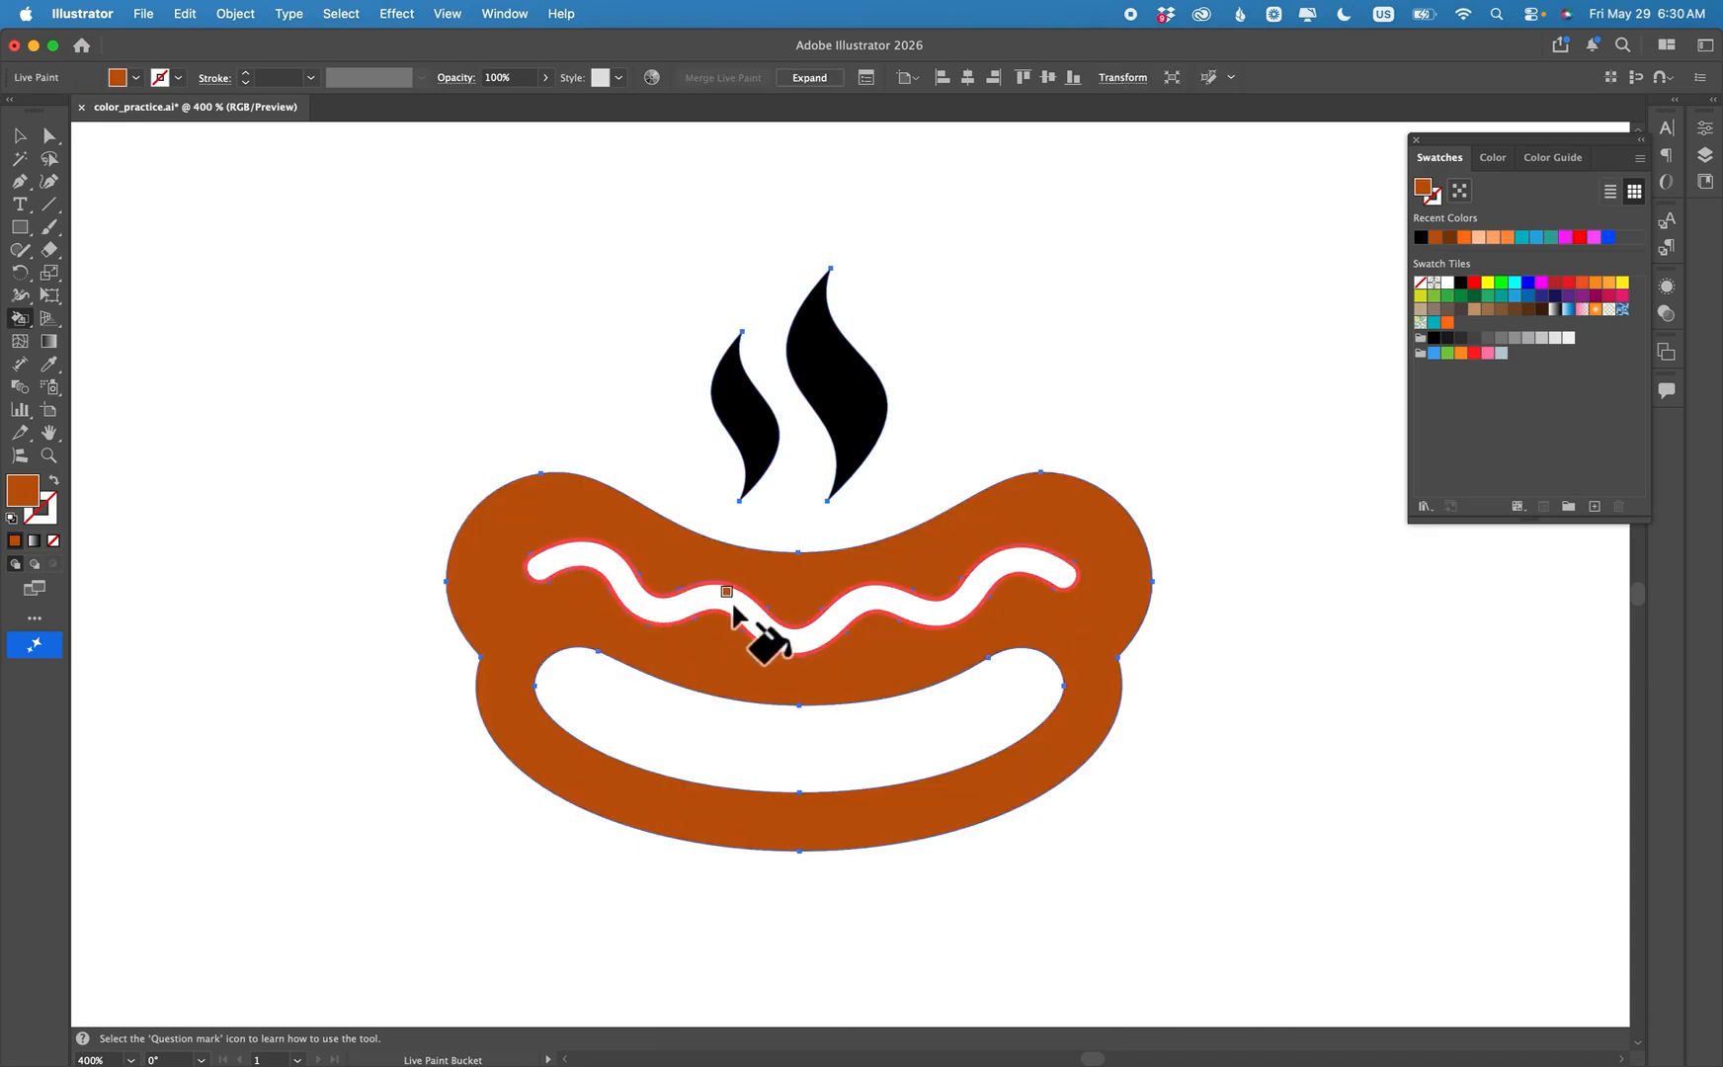
Paint the hot dog's wavy mustard line yellow and the white area below it red.
{"action": "left_click", "coordinate": [1621, 284]}
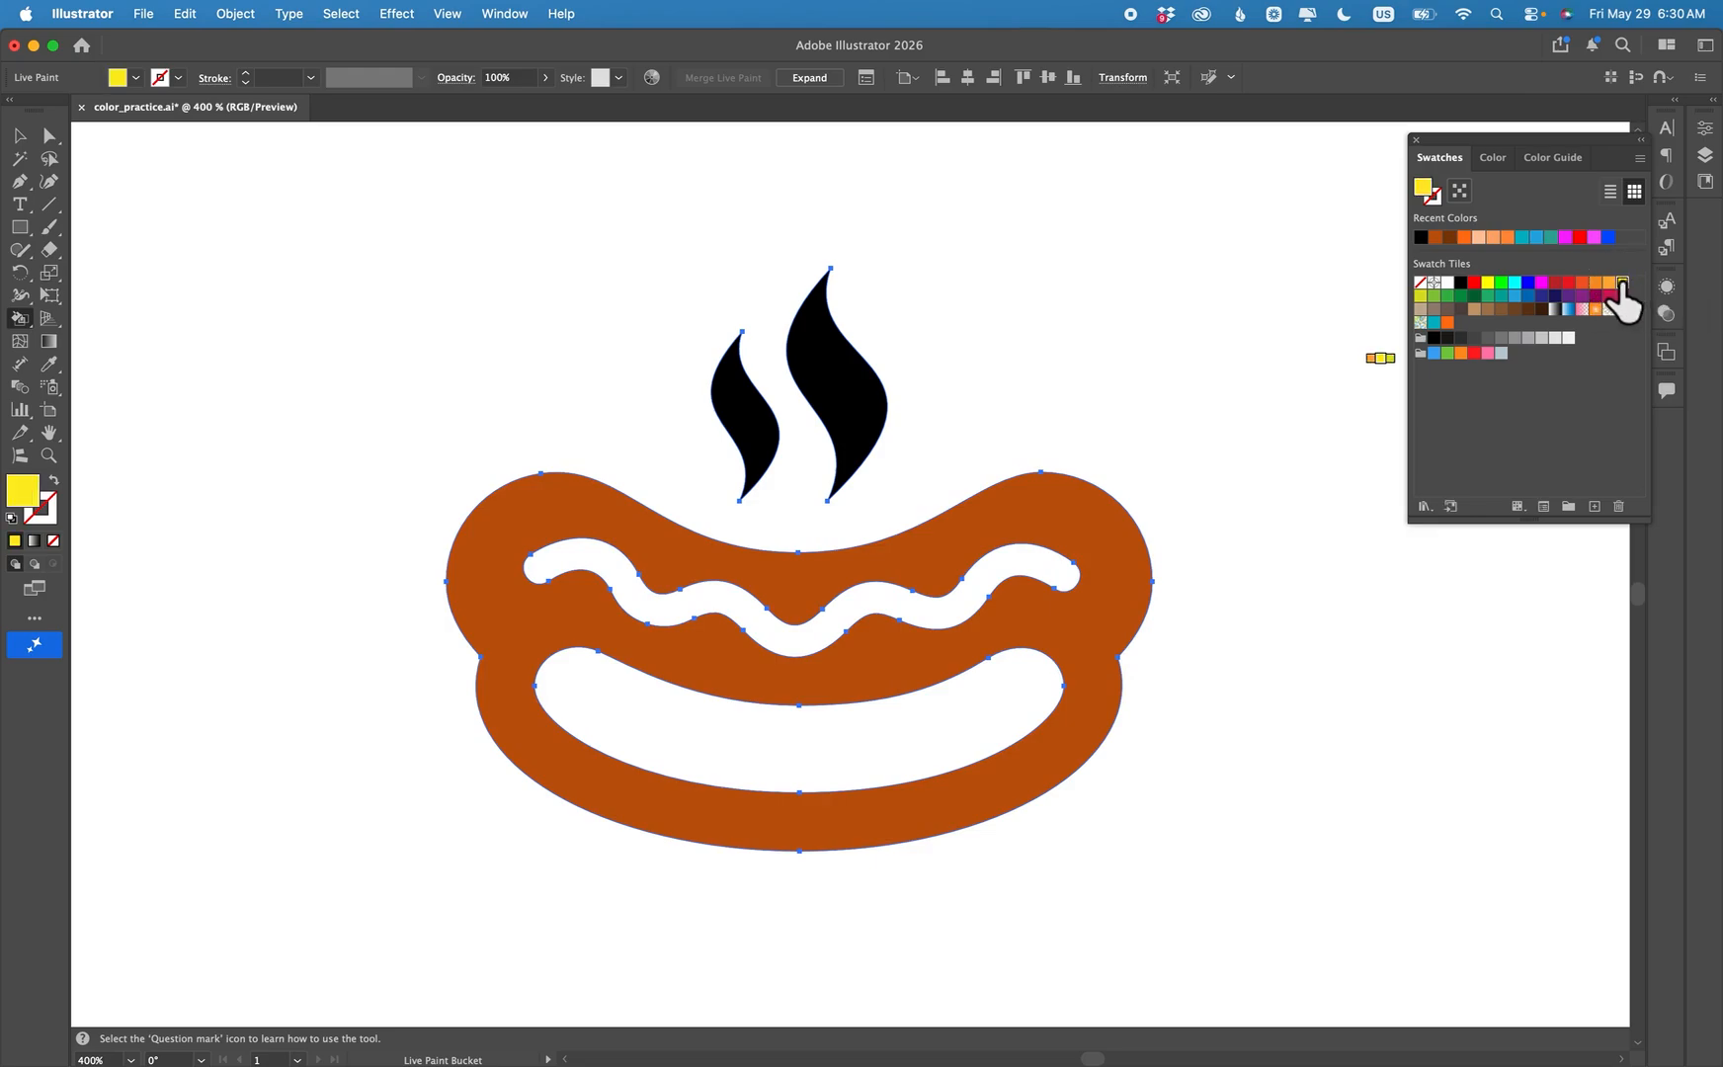
{"action": "left_click", "coordinate": [982, 587]}
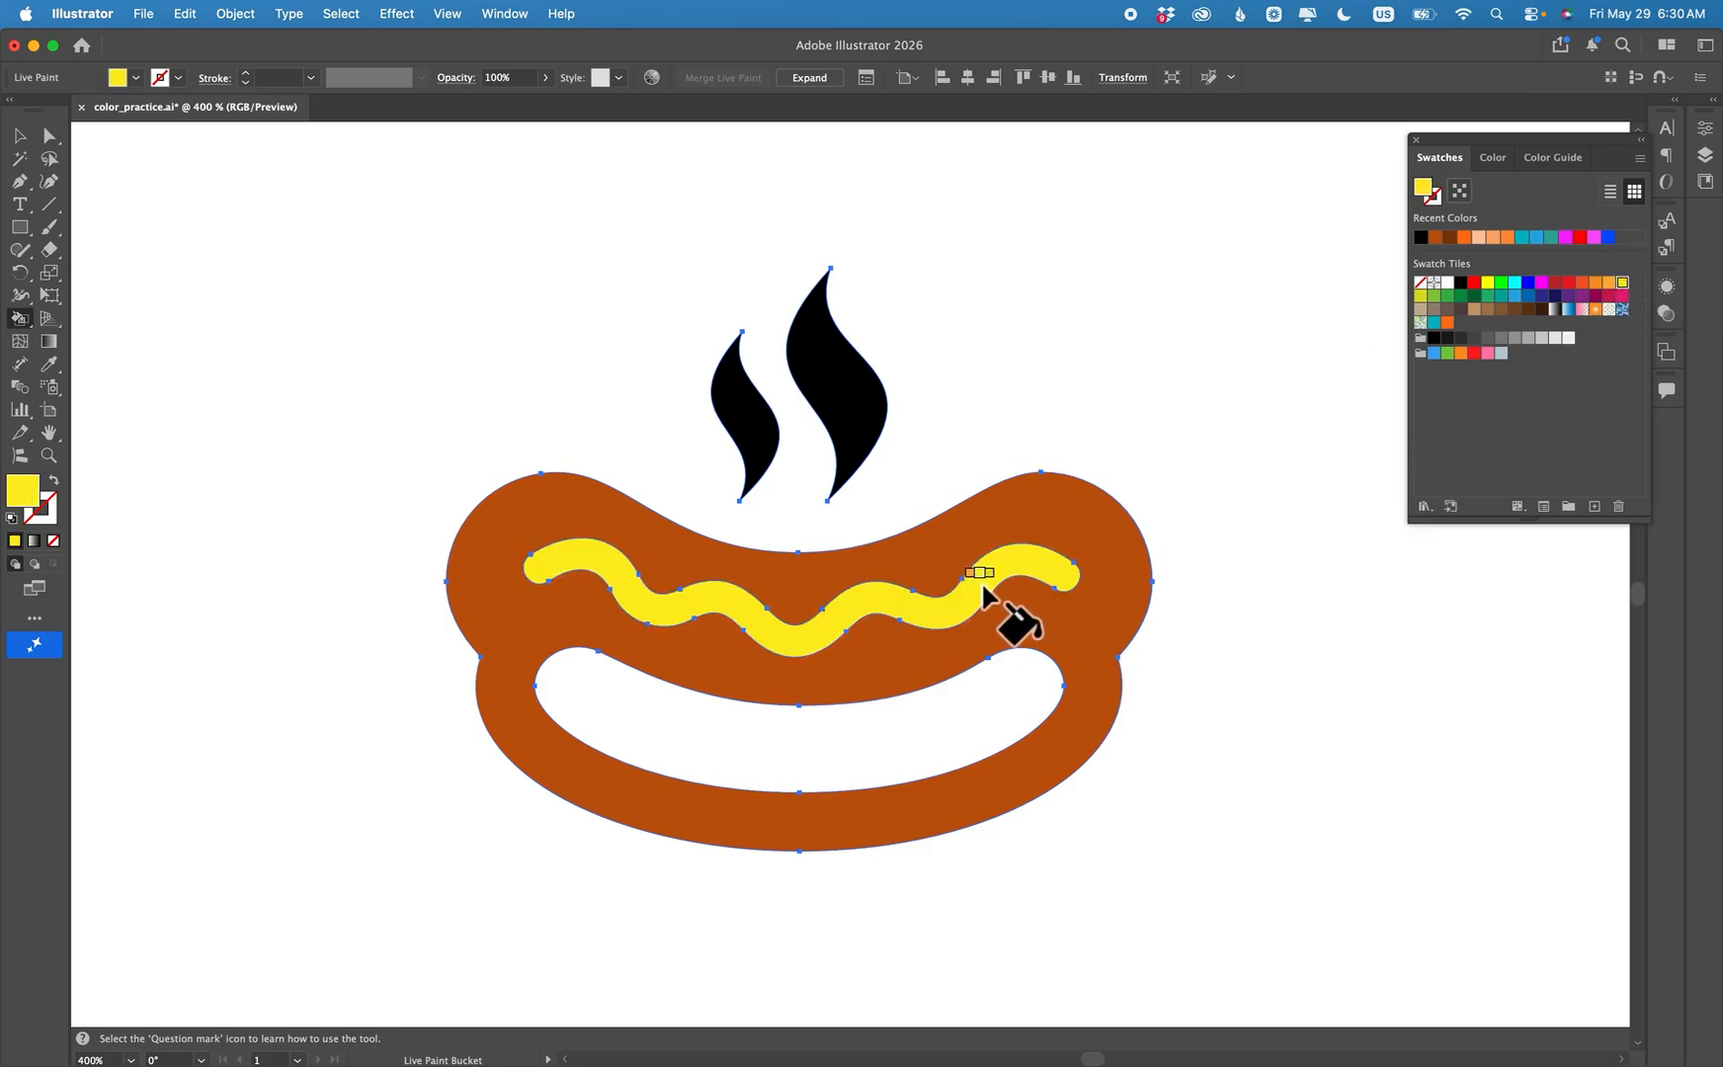
{"action": "left_click", "coordinate": [1568, 284]}
{"action": "left_click", "coordinate": [966, 703]}
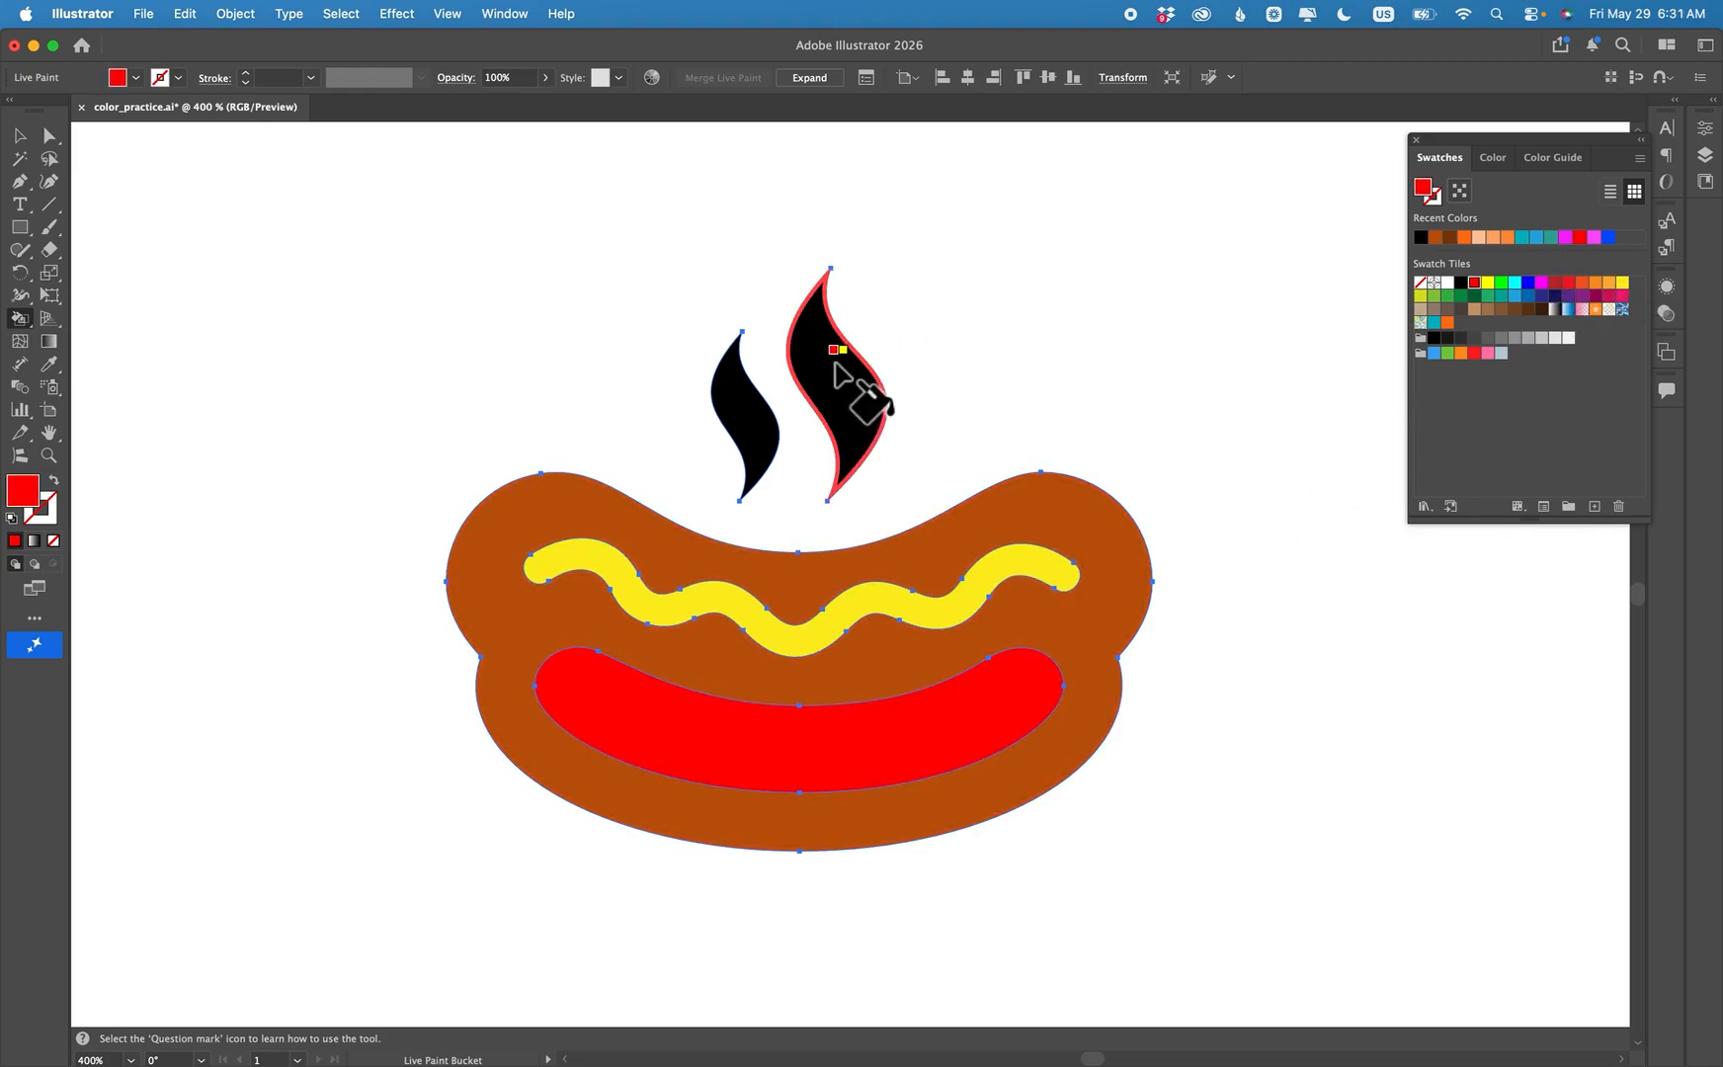
Paint the larger steam wisp above the hot dog red and the smaller one yellow.
{"action": "left_click", "coordinate": [878, 403]}
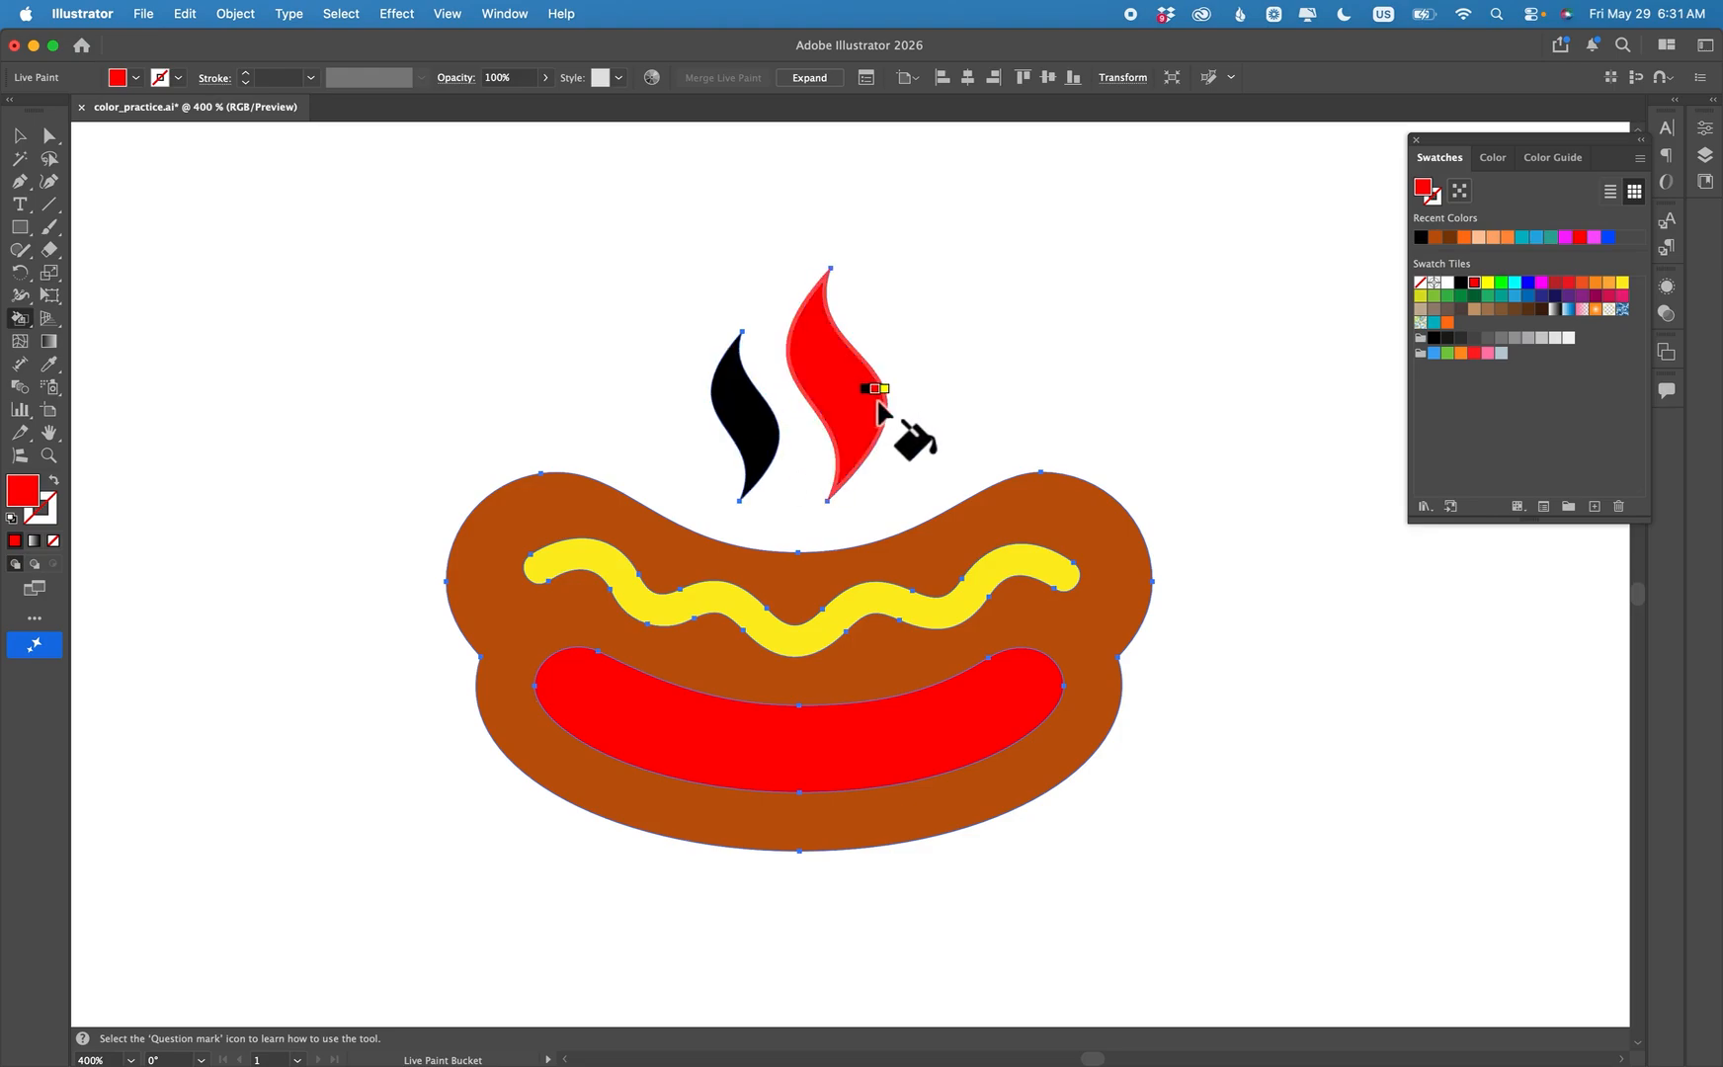
{"action": "left_click", "coordinate": [1622, 283]}
{"action": "left_click", "coordinate": [785, 415]}
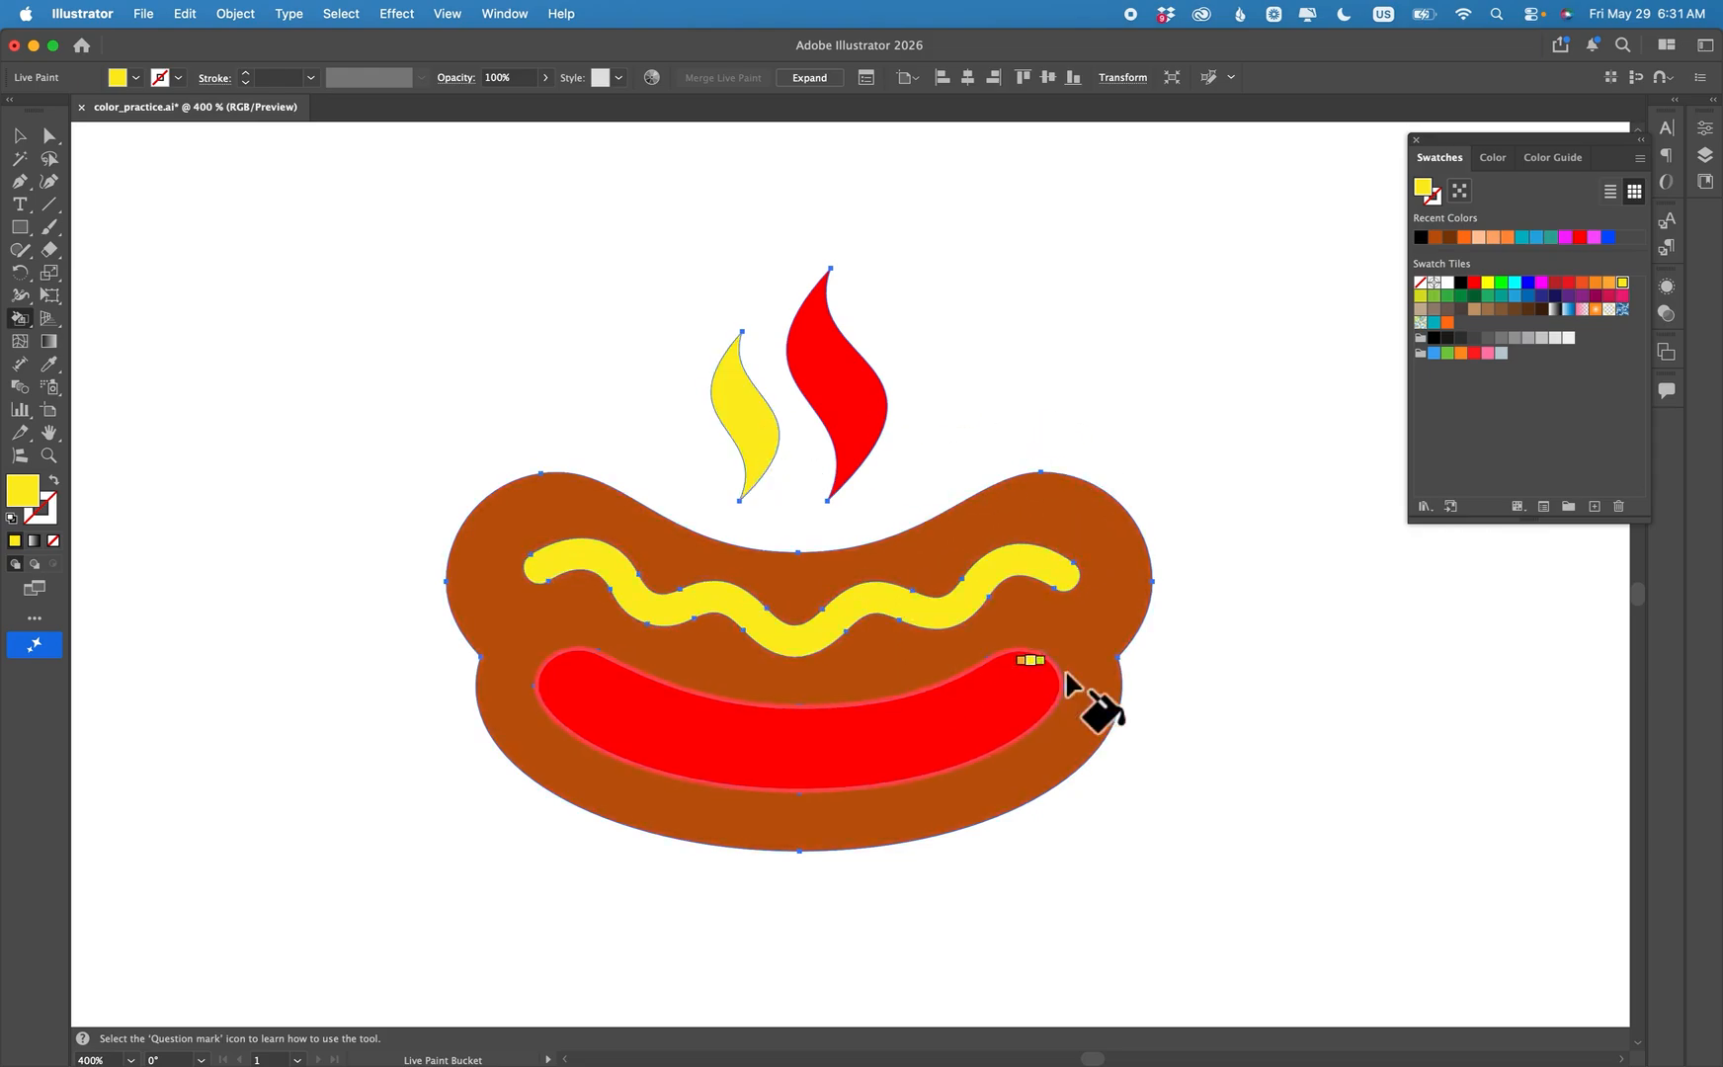
Make the black cat icon a Live Paint group, painting its circular frame and head outline with the saved teal swatch.
{"action": "scroll", "coordinate": [1126, 681], "scroll_direction": "right", "scroll_amount": 15}
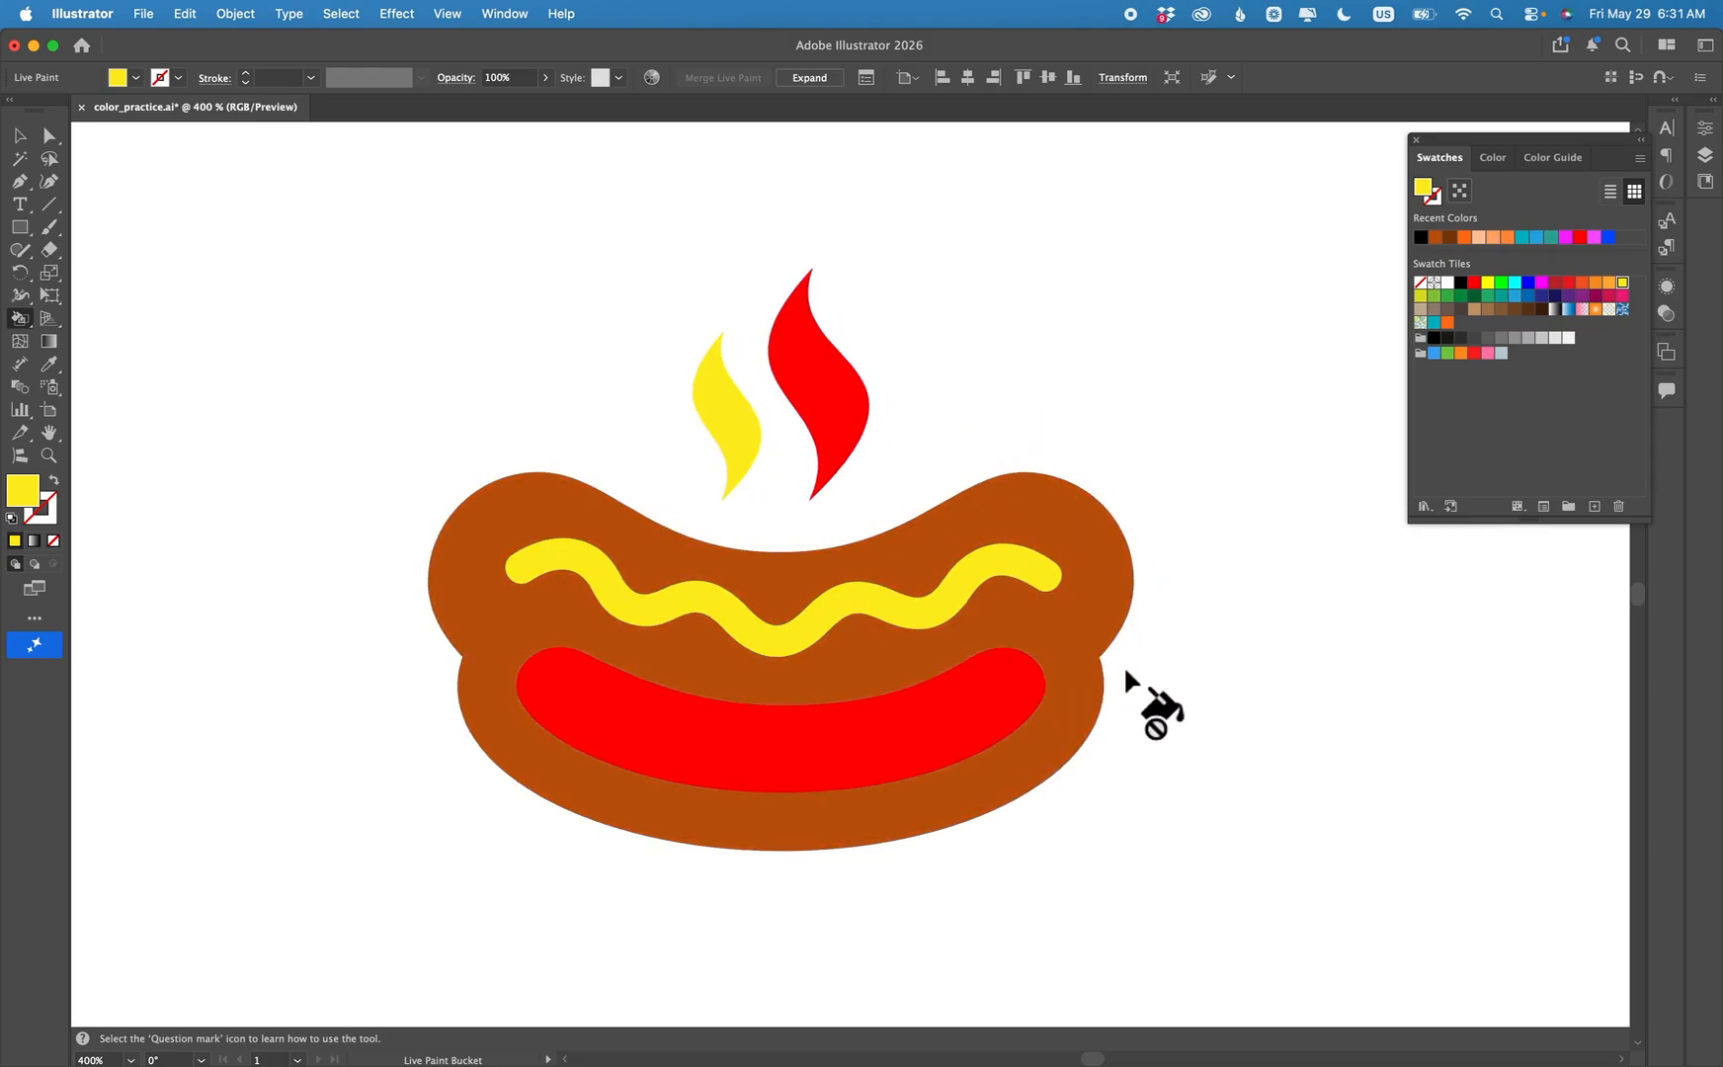
{"action": "scroll", "coordinate": [1145, 699], "scroll_direction": "right", "scroll_amount": 5}
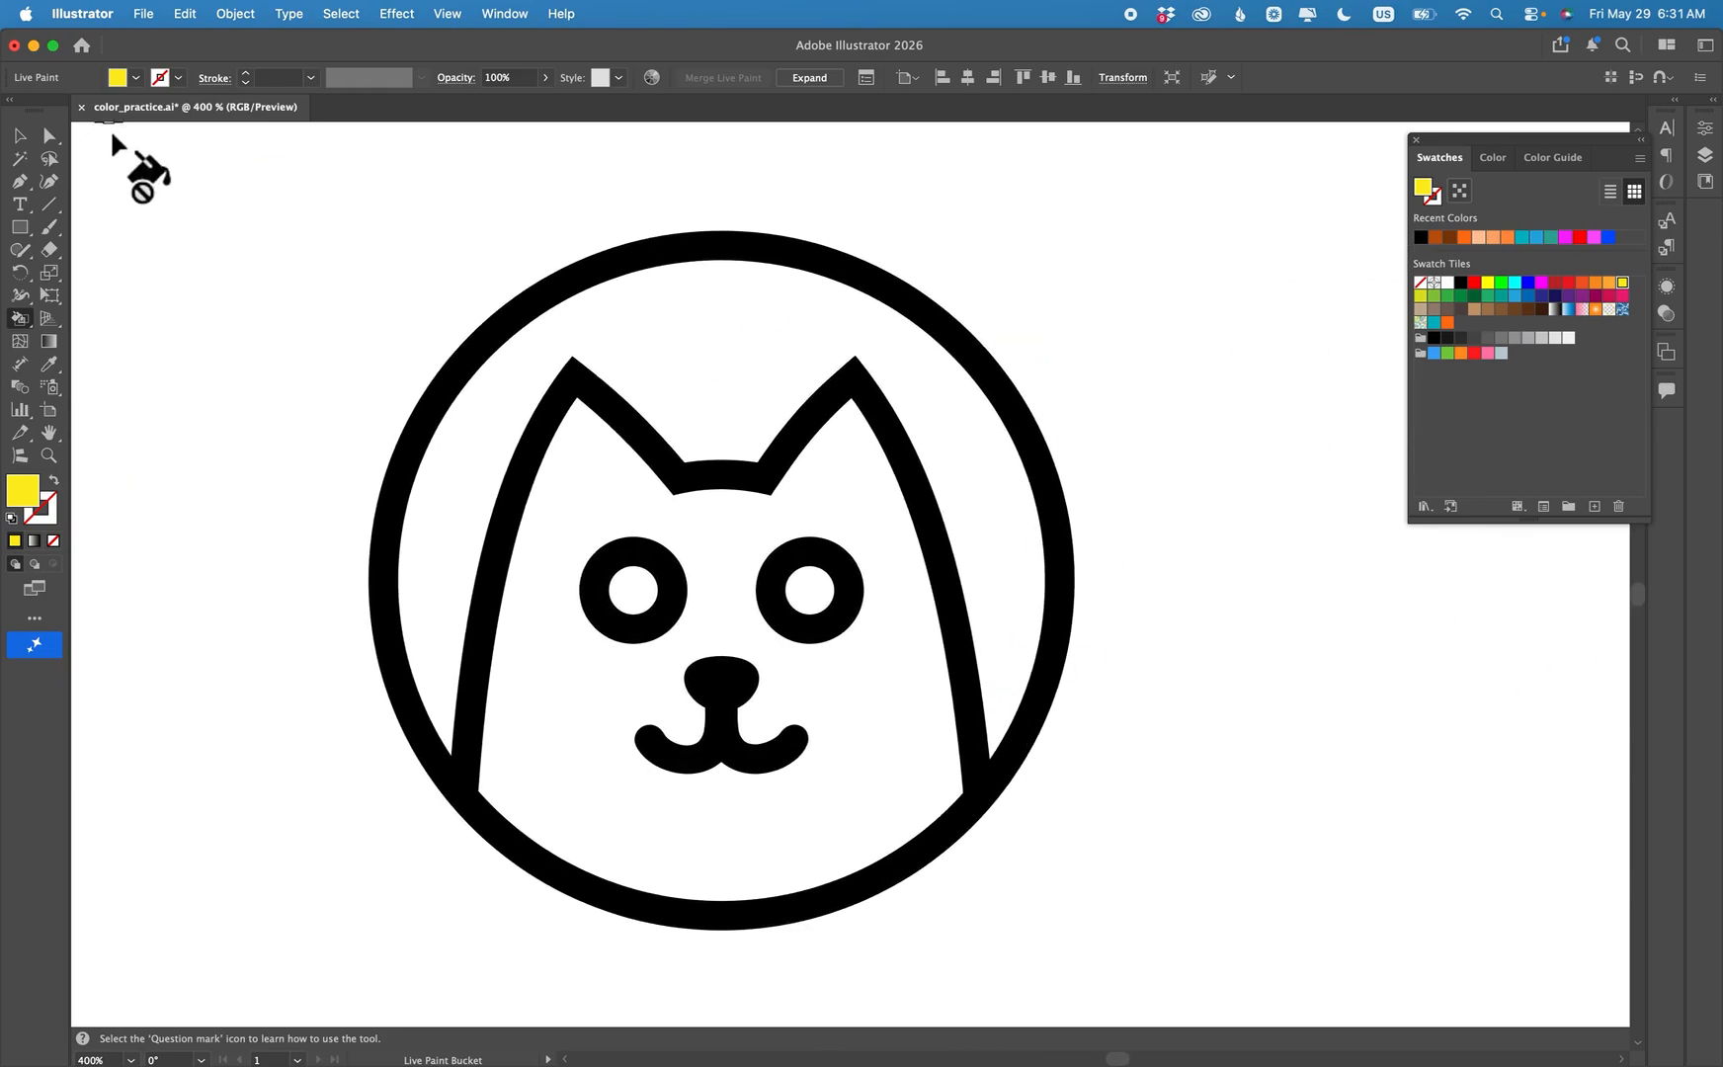
{"action": "left_click", "coordinate": [19, 136]}
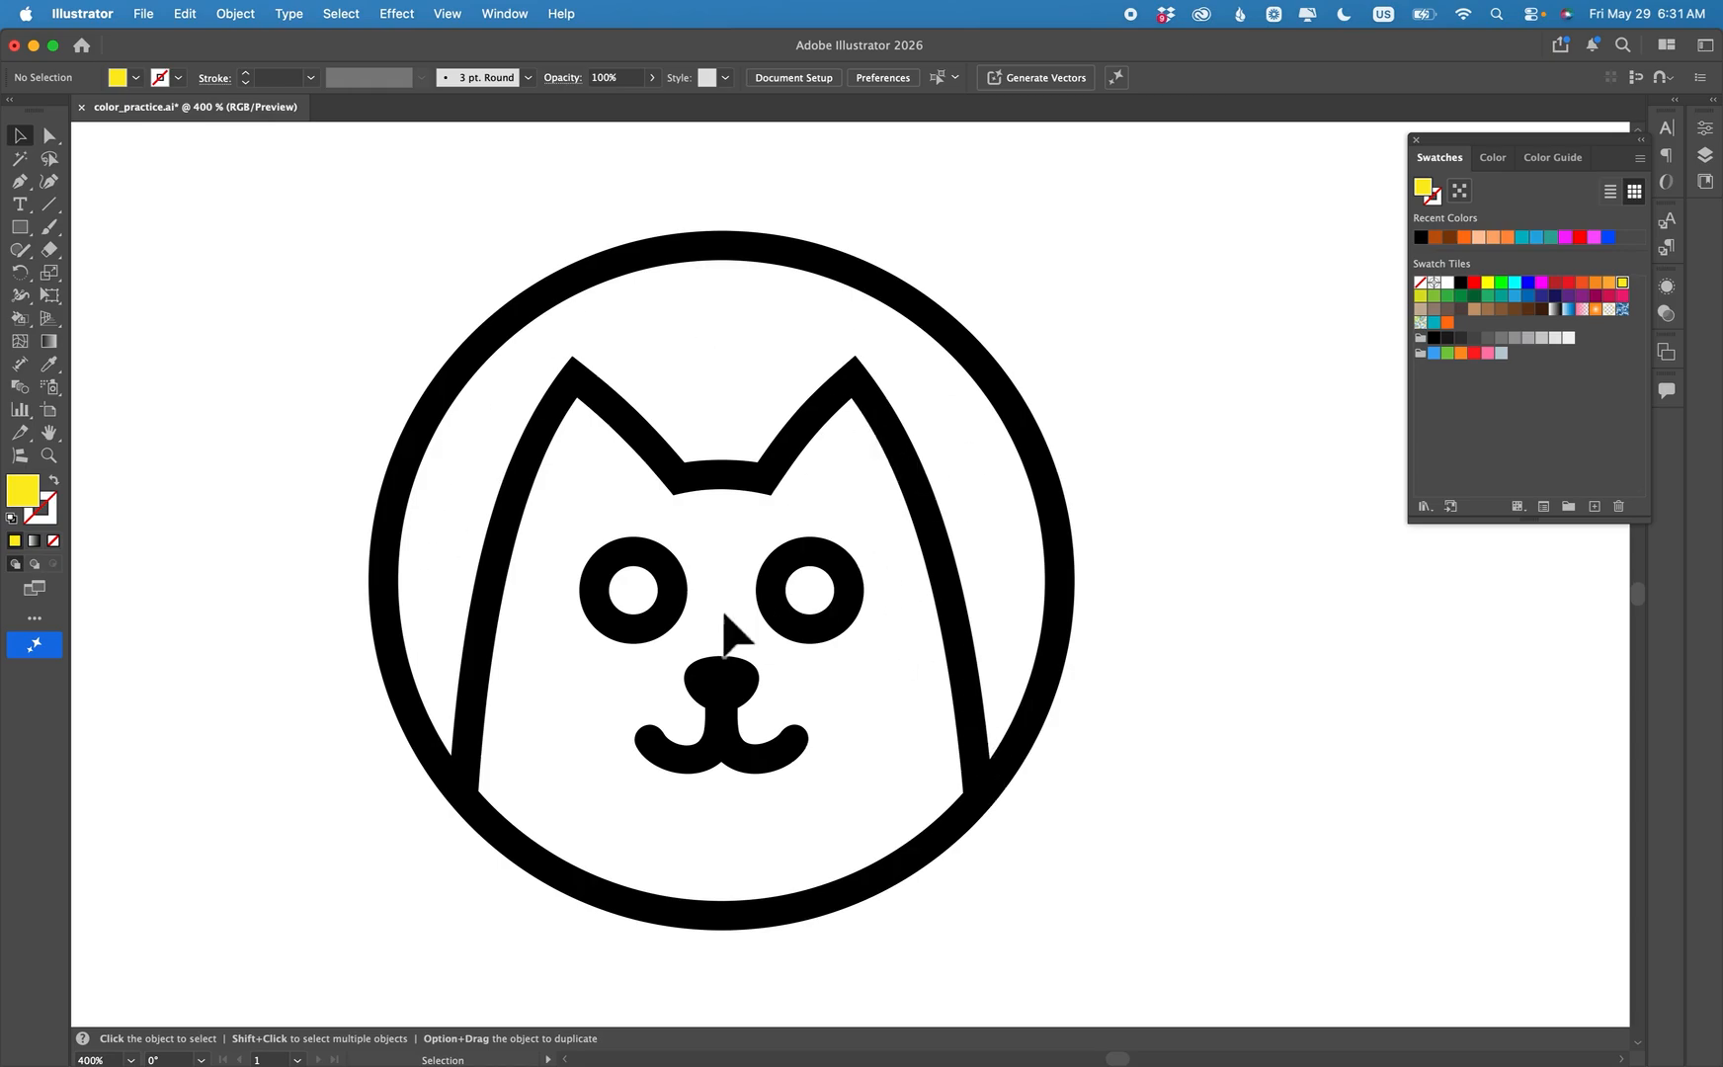
{"action": "left_click_drag", "start_coordinate": [1190, 955], "coordinate": [344, 248]}
{"action": "key", "text": "k"}
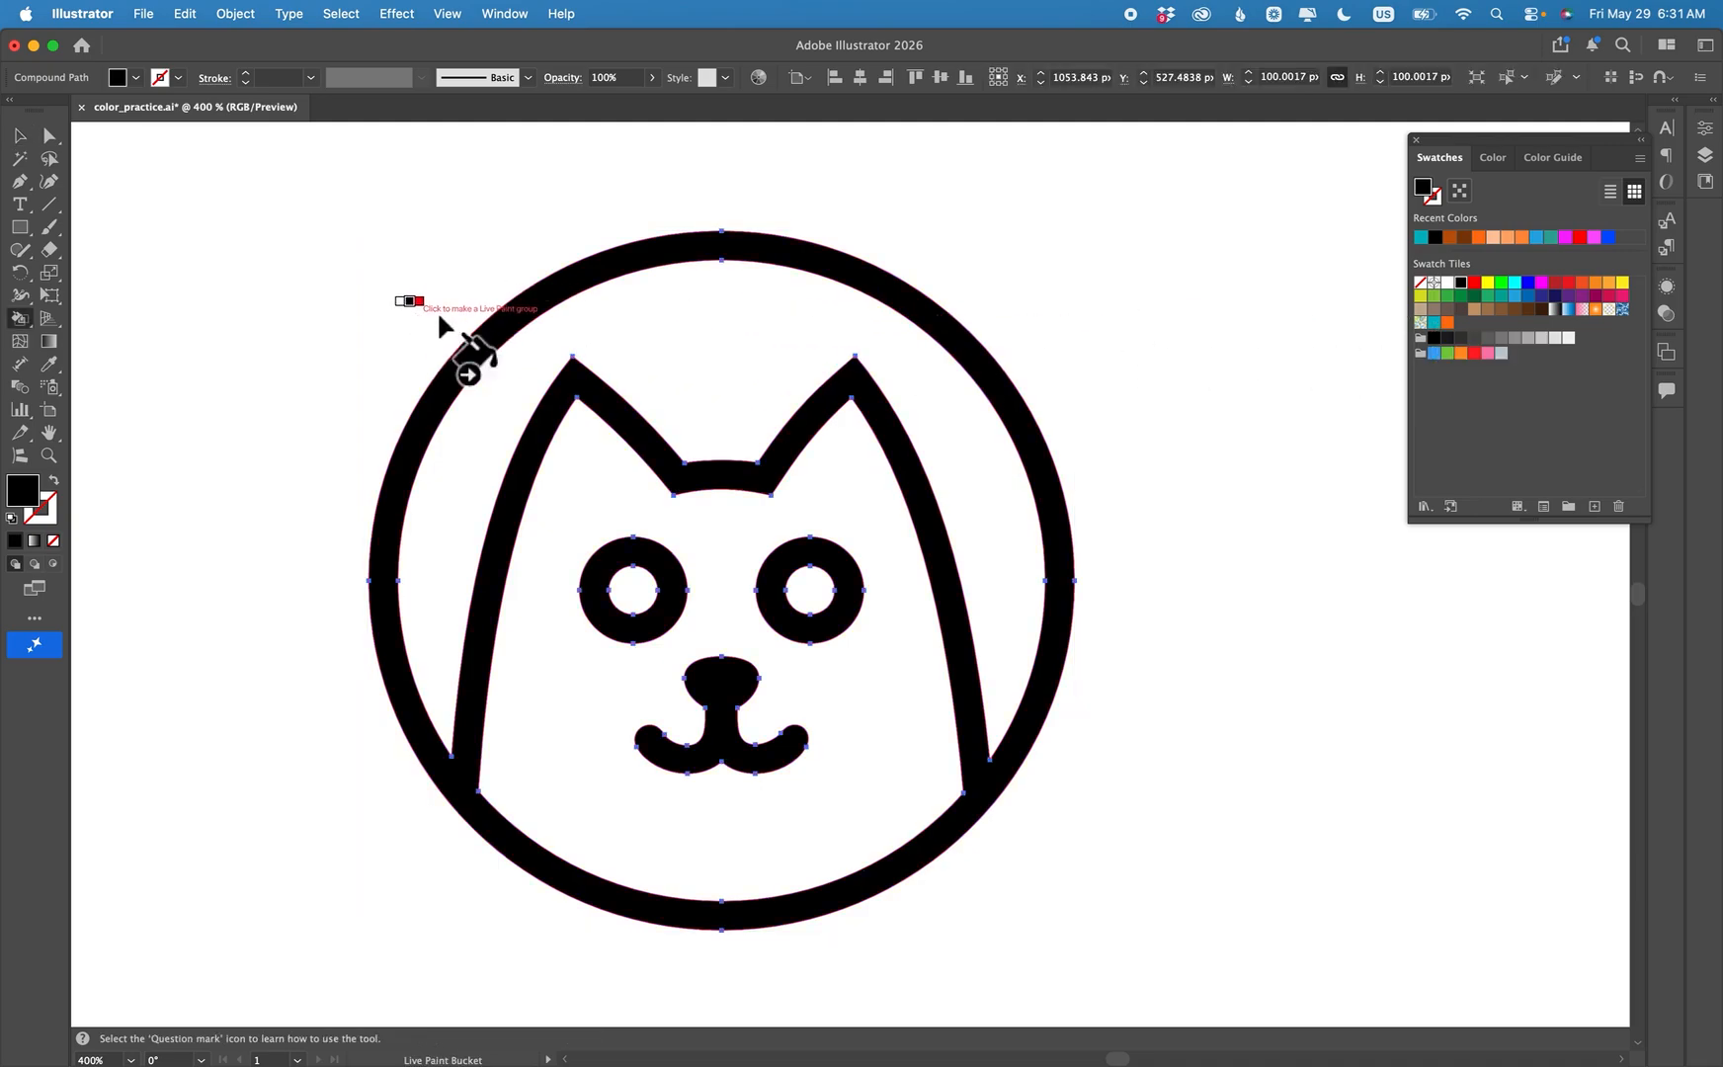
{"action": "left_click", "coordinate": [1433, 323]}
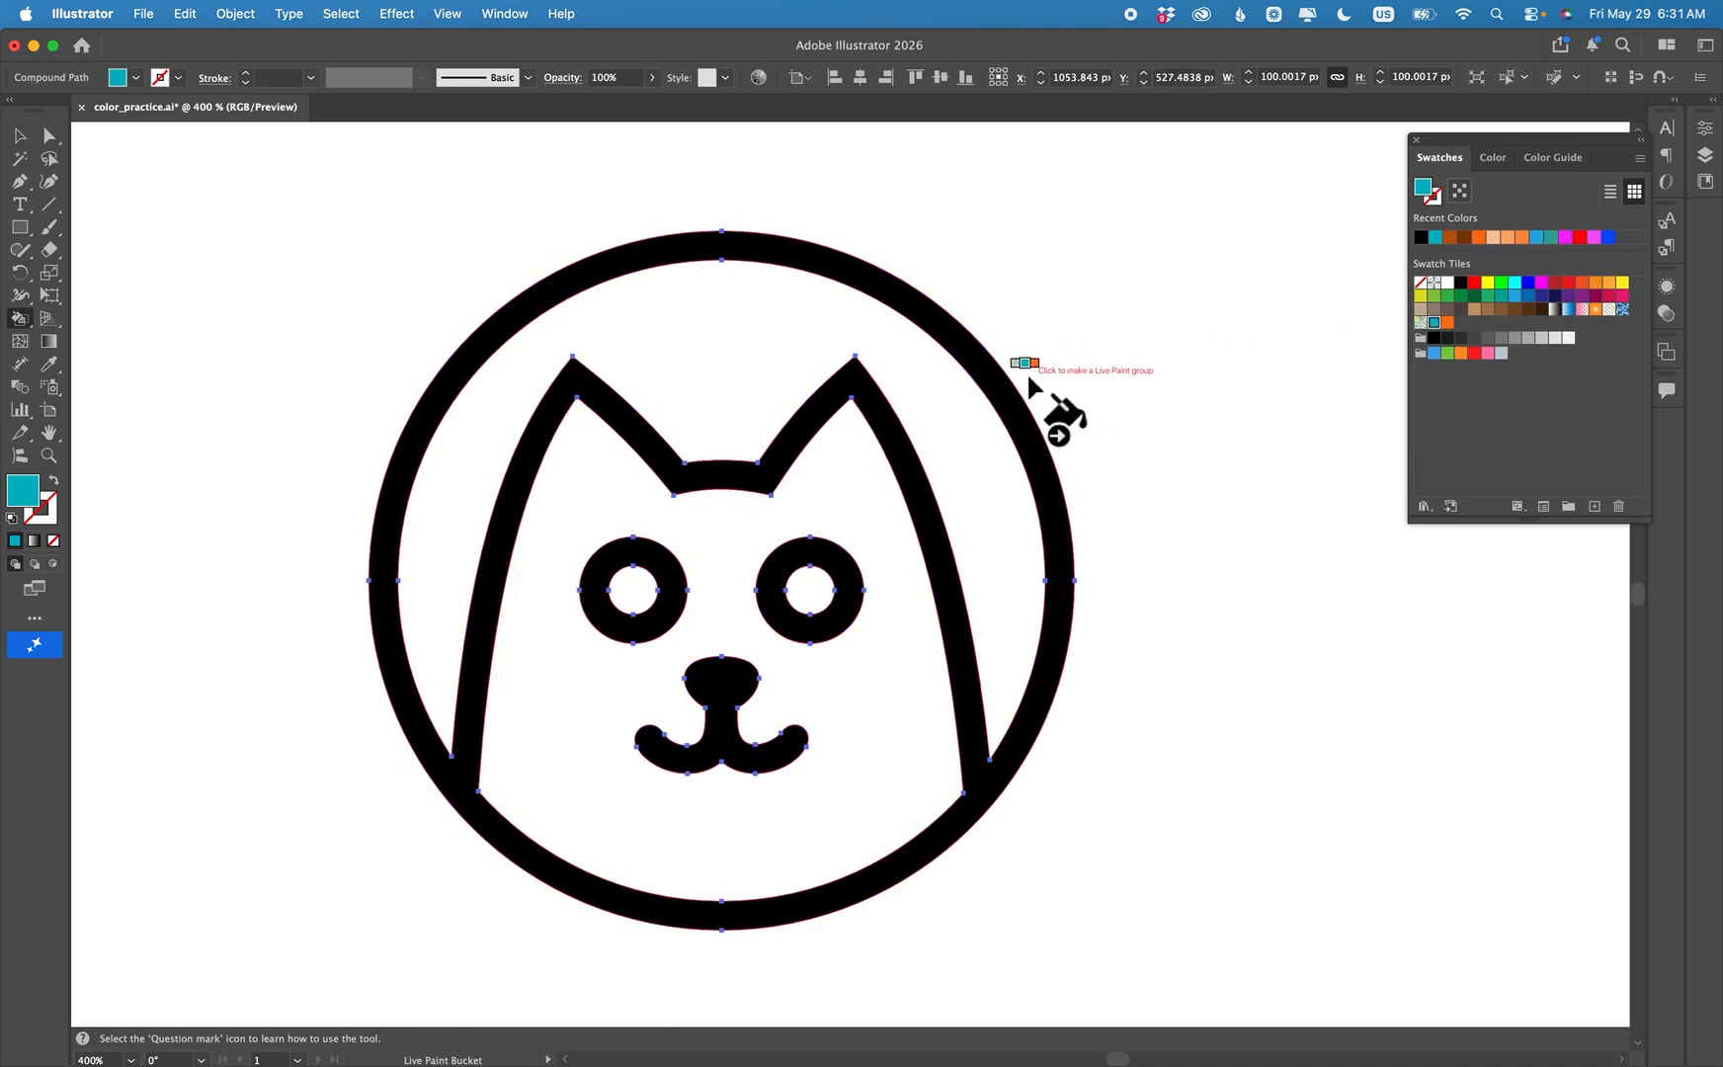
{"action": "left_click", "coordinate": [997, 395]}
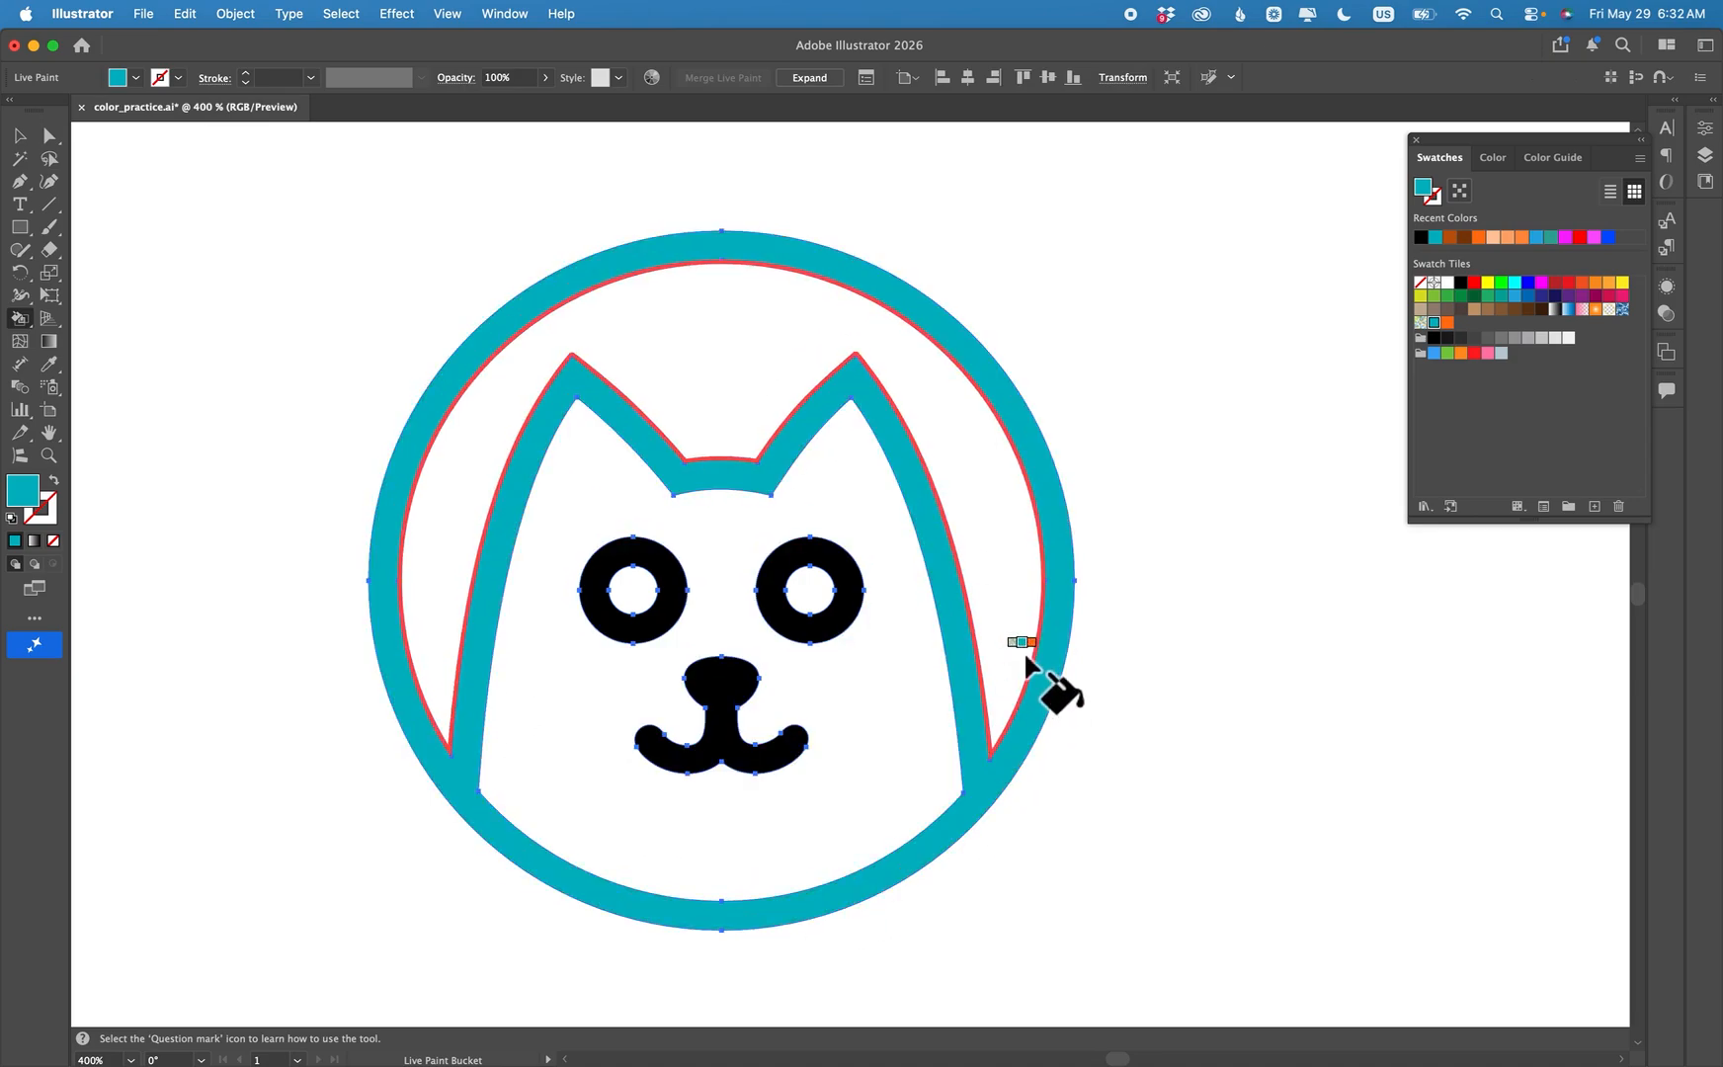
Paint the cat's two eye rings and its joined nose and mouth shape teal.
{"action": "left_click", "coordinate": [837, 623]}
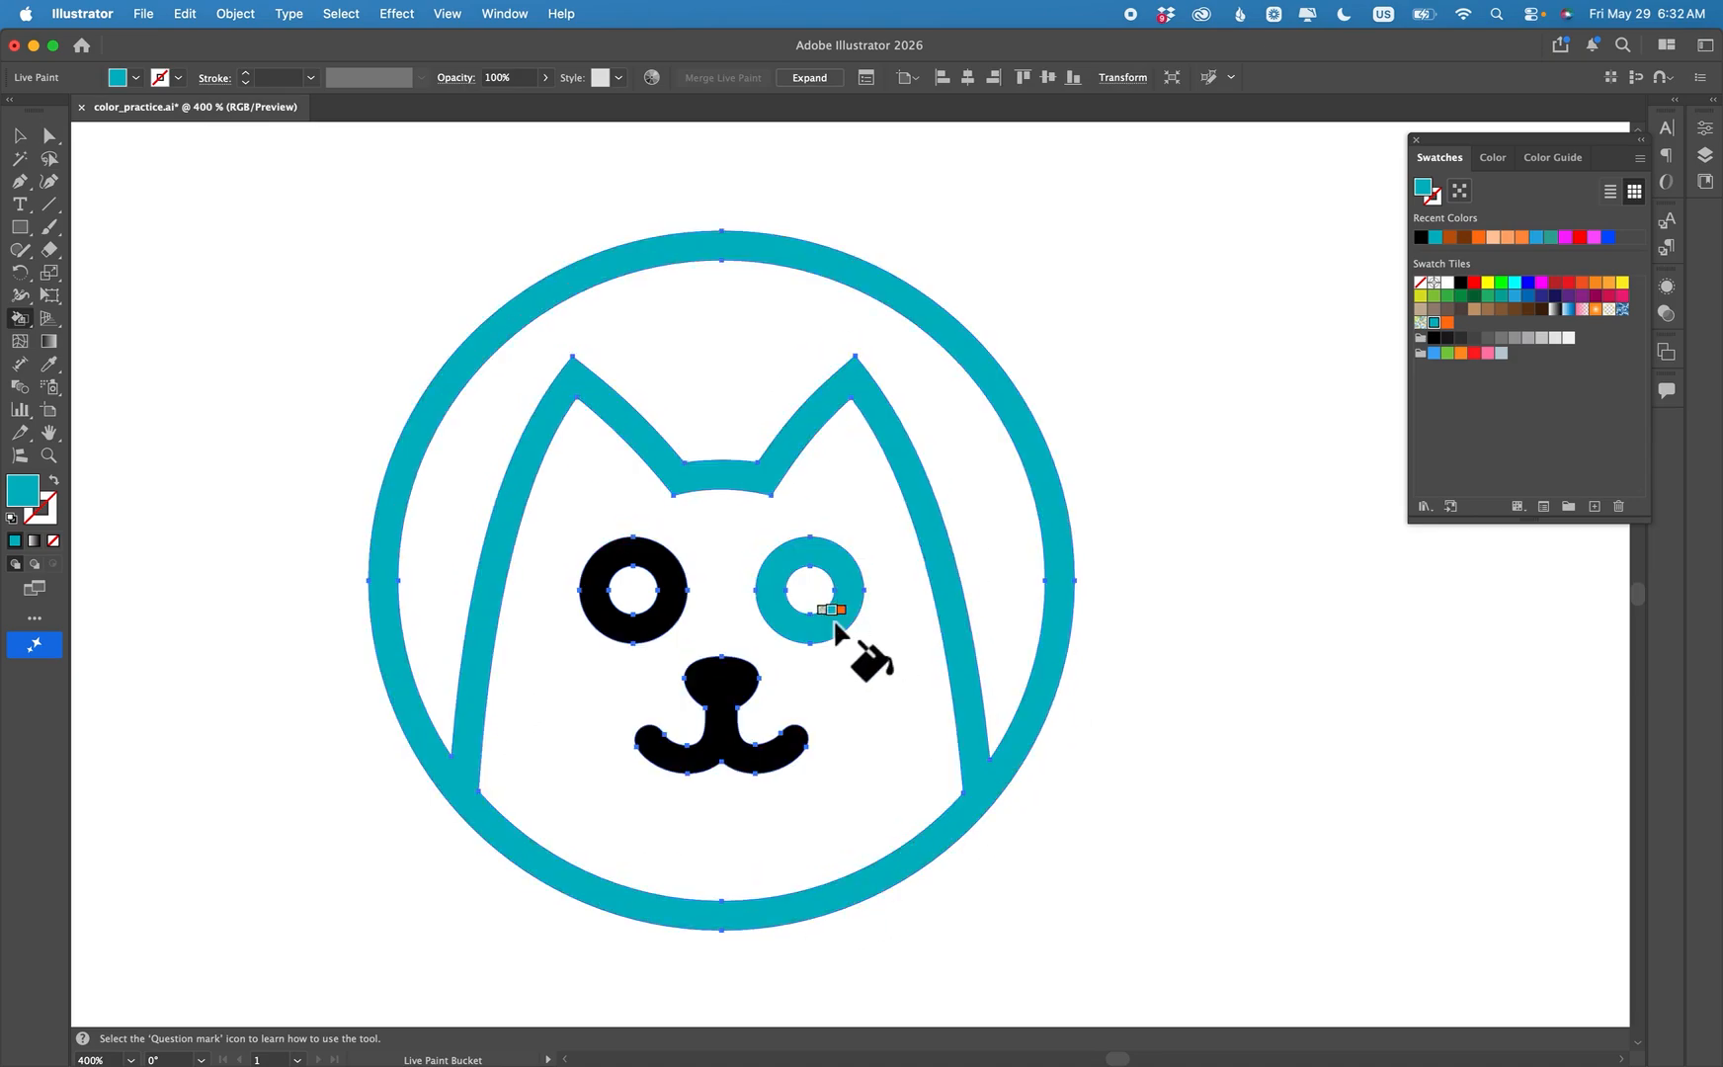
{"action": "left_click", "coordinate": [662, 632]}
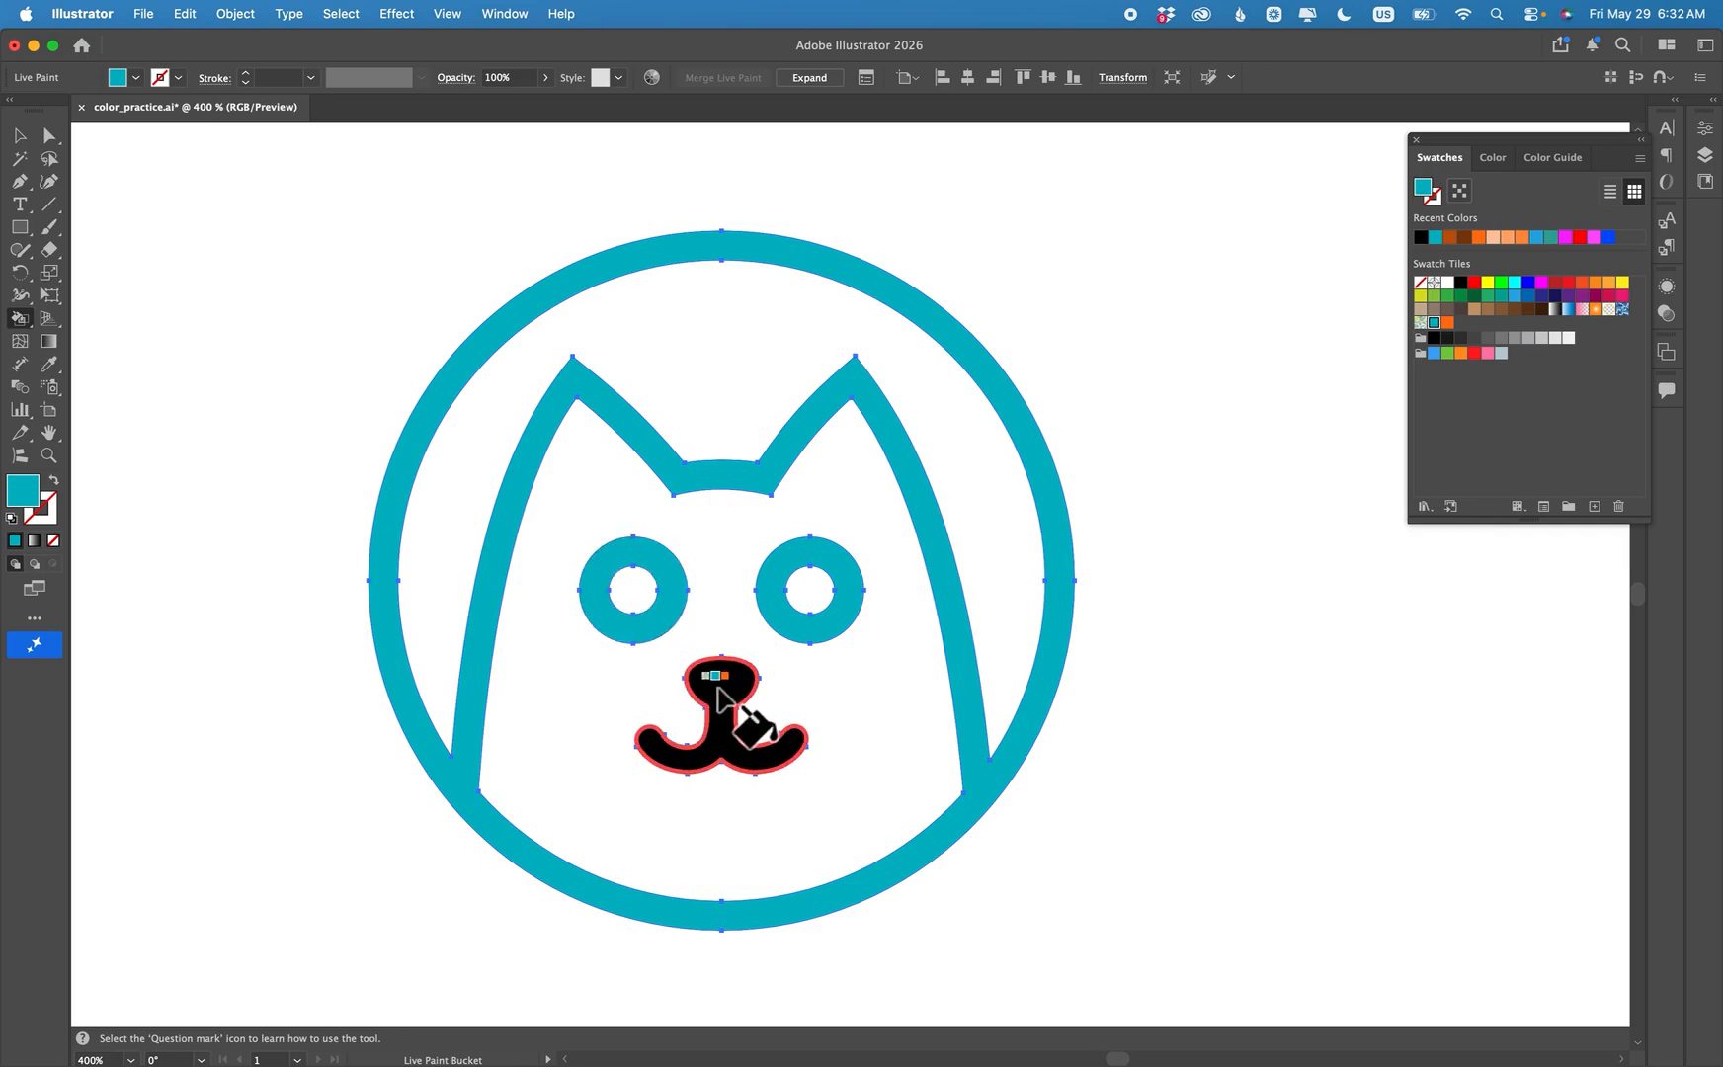
{"action": "left_click", "coordinate": [721, 693]}
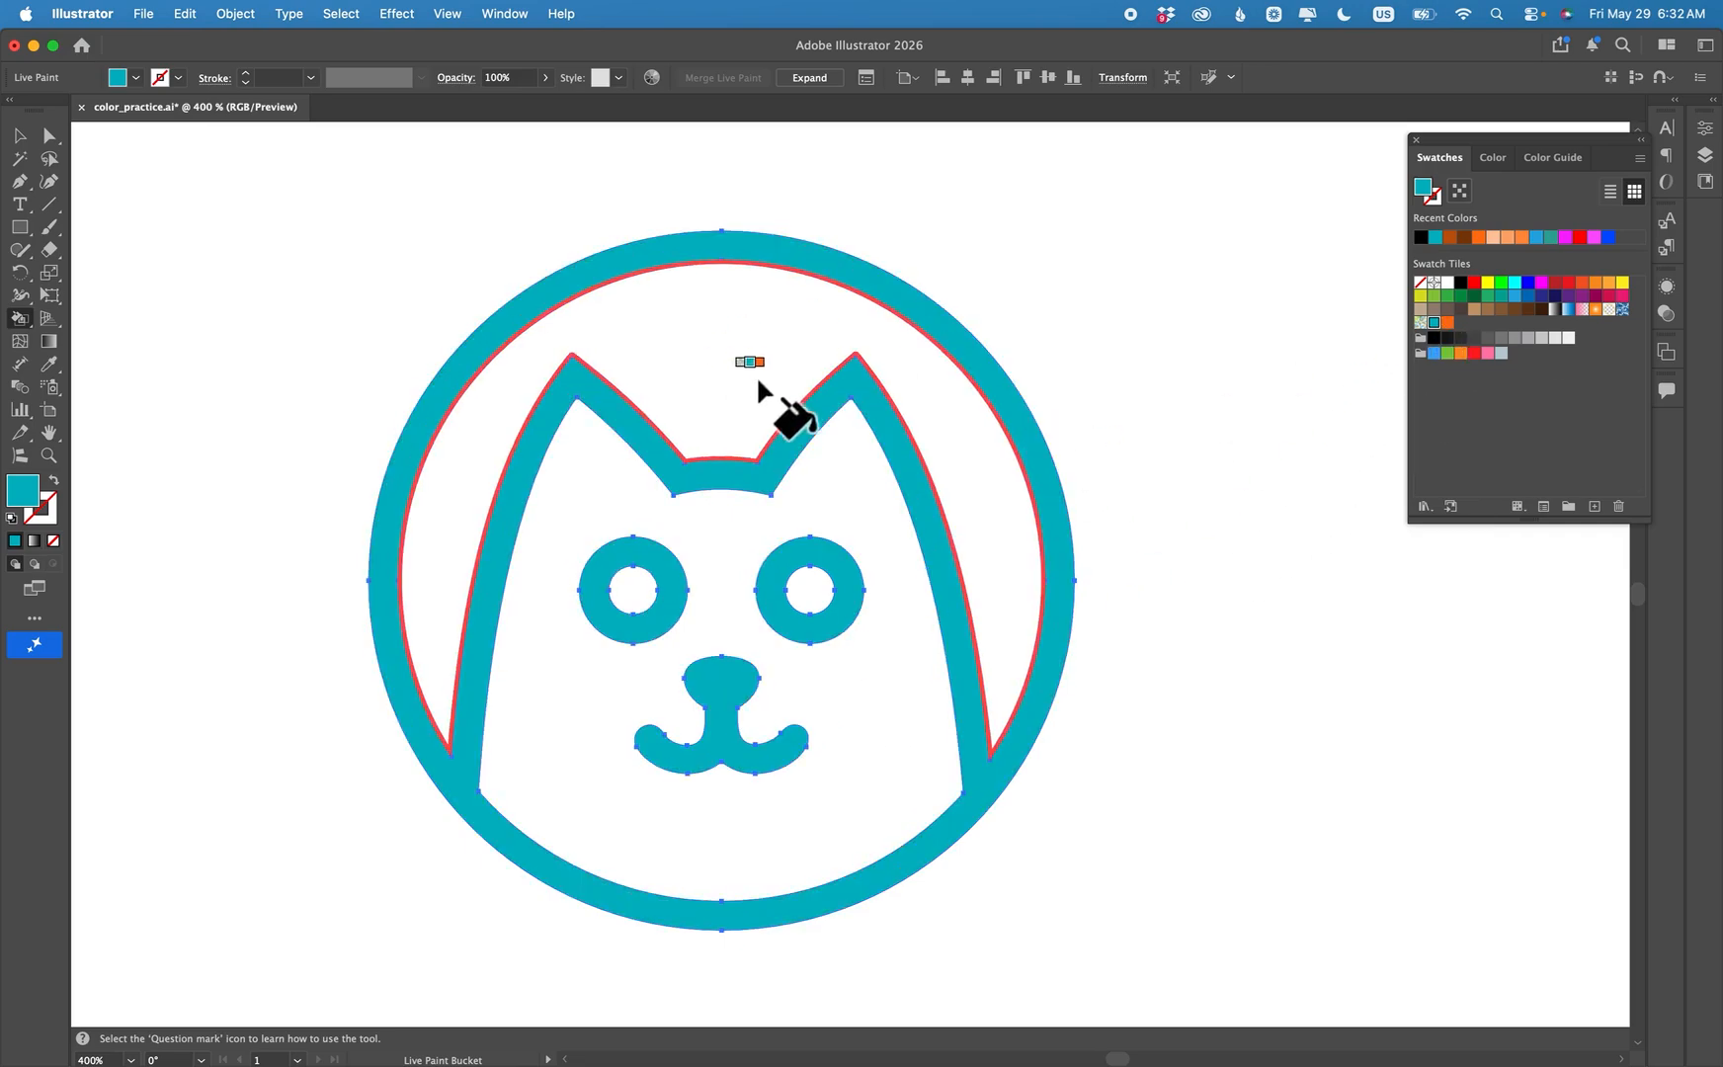
Paint the background area around the cat's head with the saved orange swatch and the face and eye centers yellow.
{"action": "left_click", "coordinate": [1447, 322]}
{"action": "left_click", "coordinate": [938, 380]}
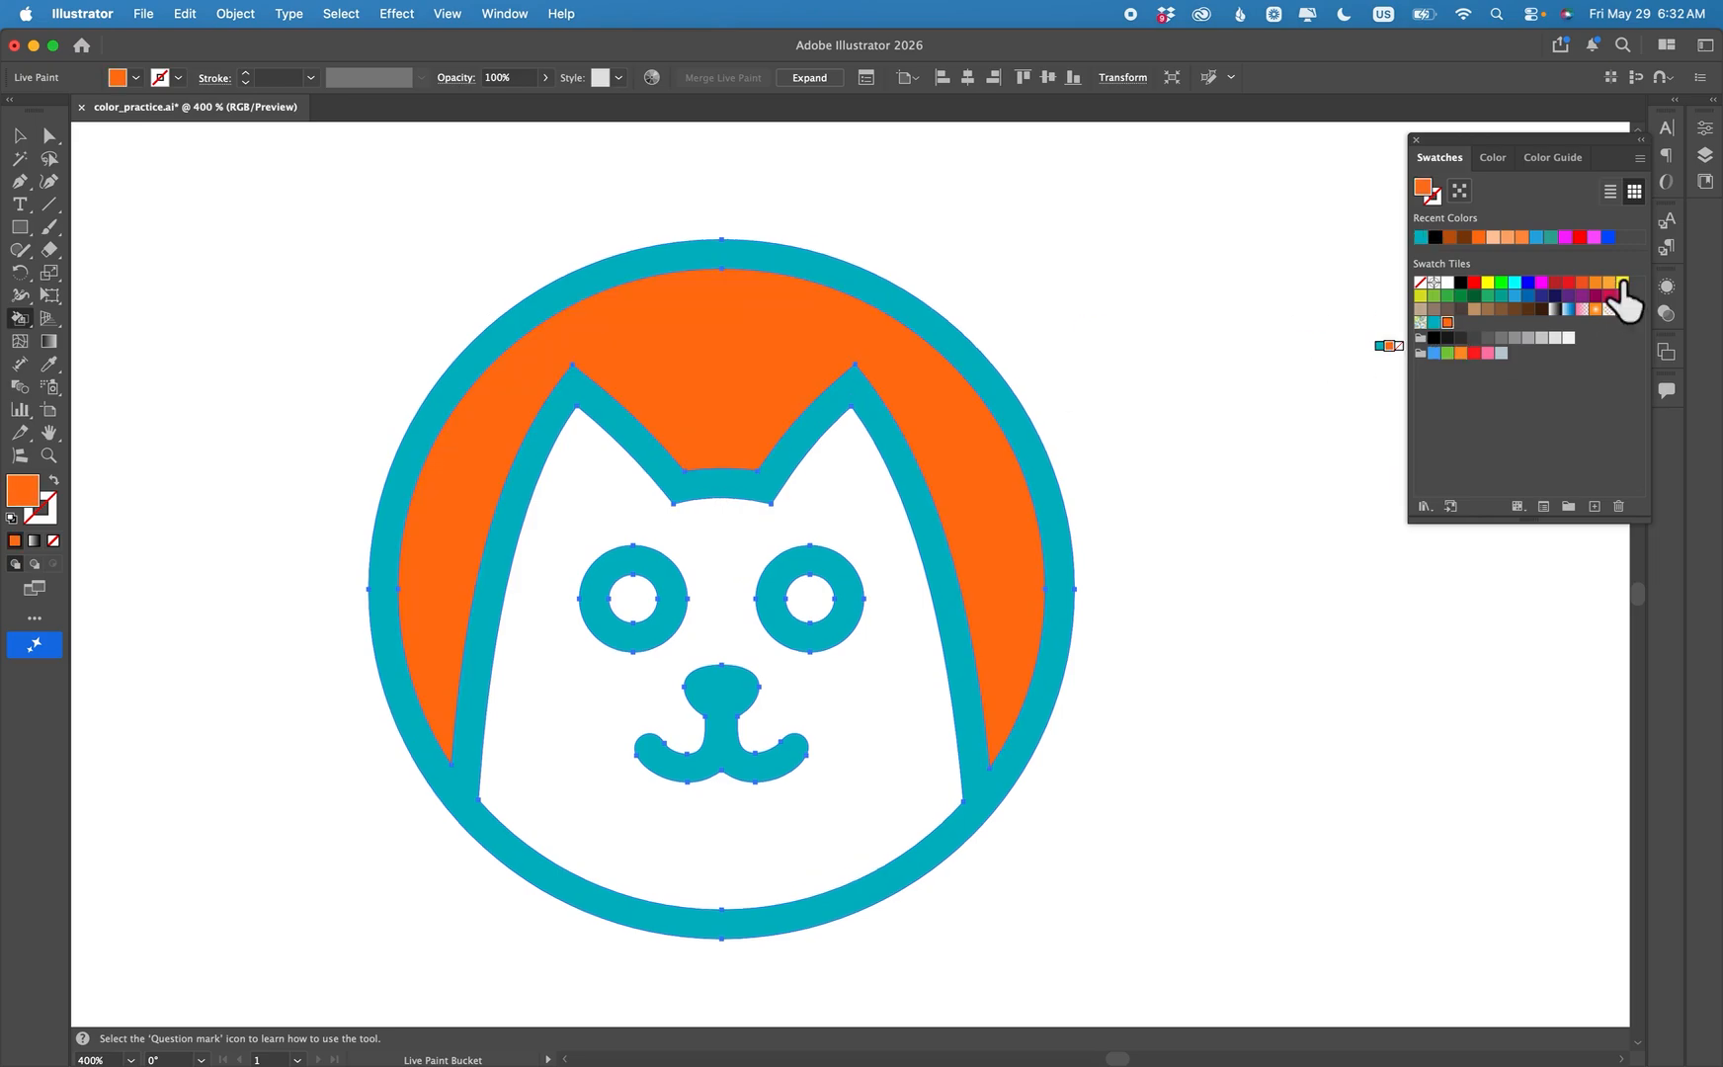
{"action": "left_click", "coordinate": [1621, 284]}
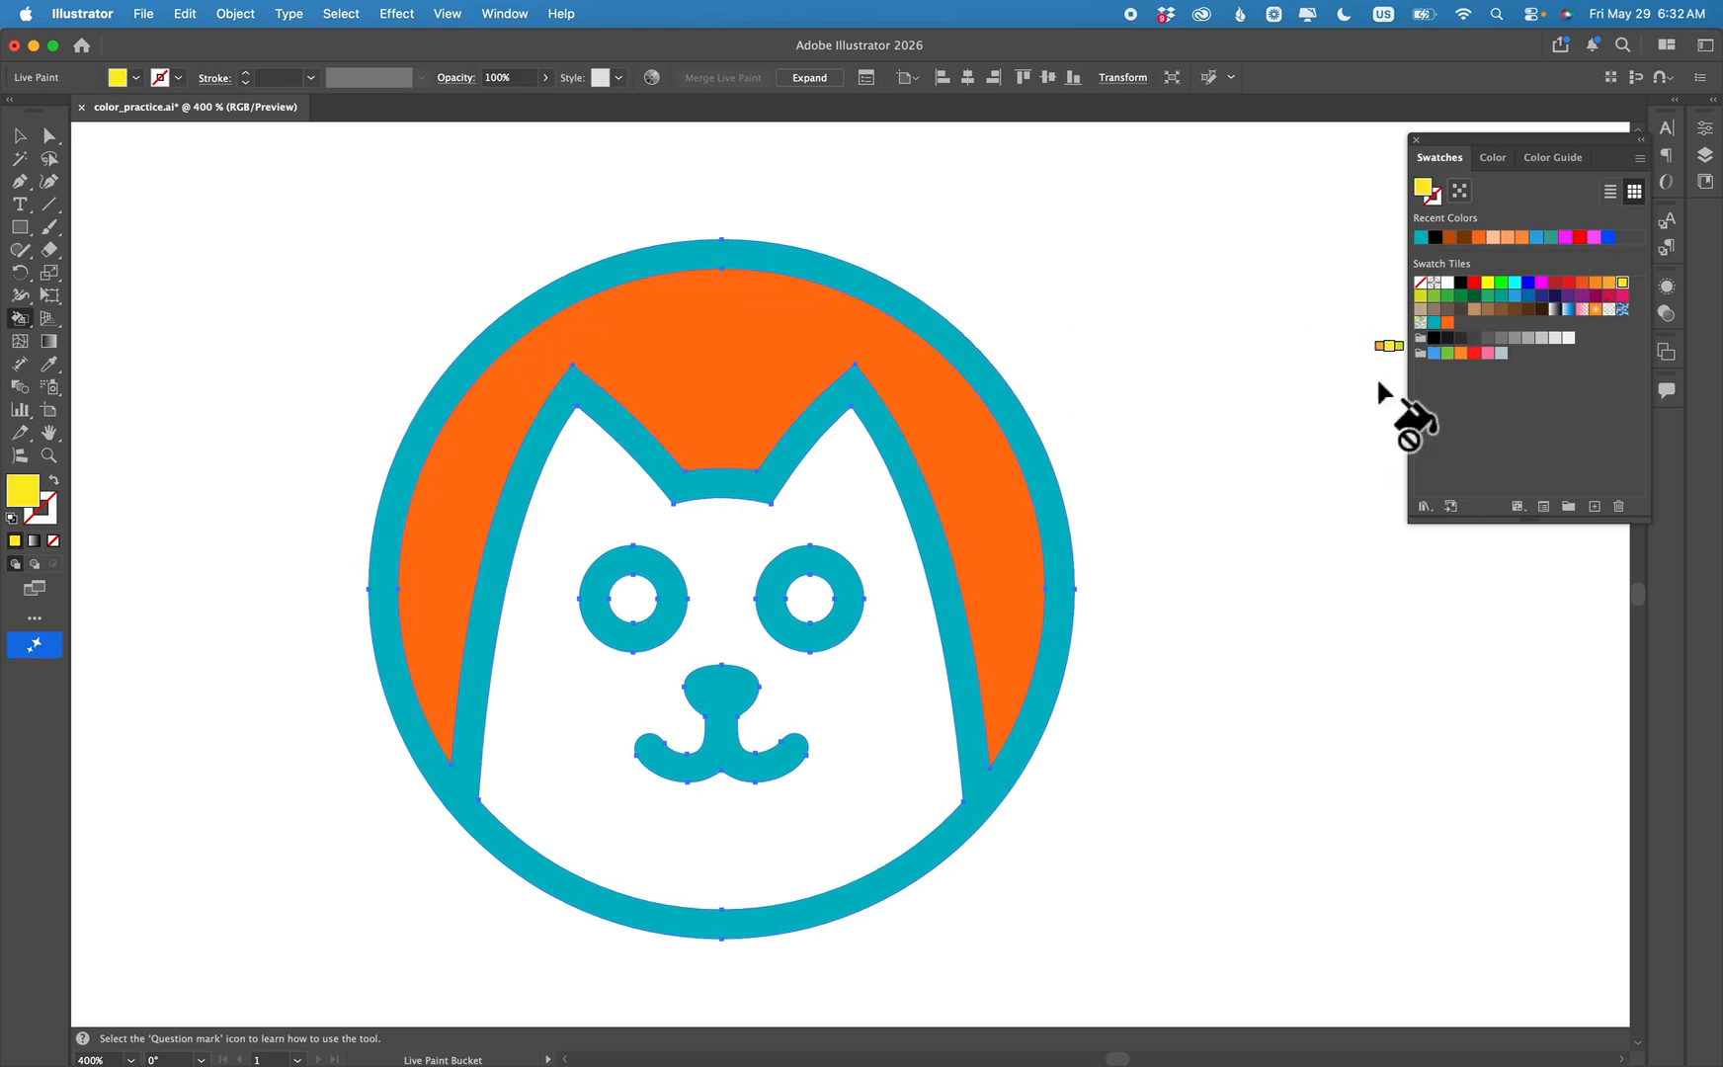
{"action": "left_click", "coordinate": [848, 505]}
Expand the cat's Live Paint group into regular shapes.
{"action": "key", "text": "v"}
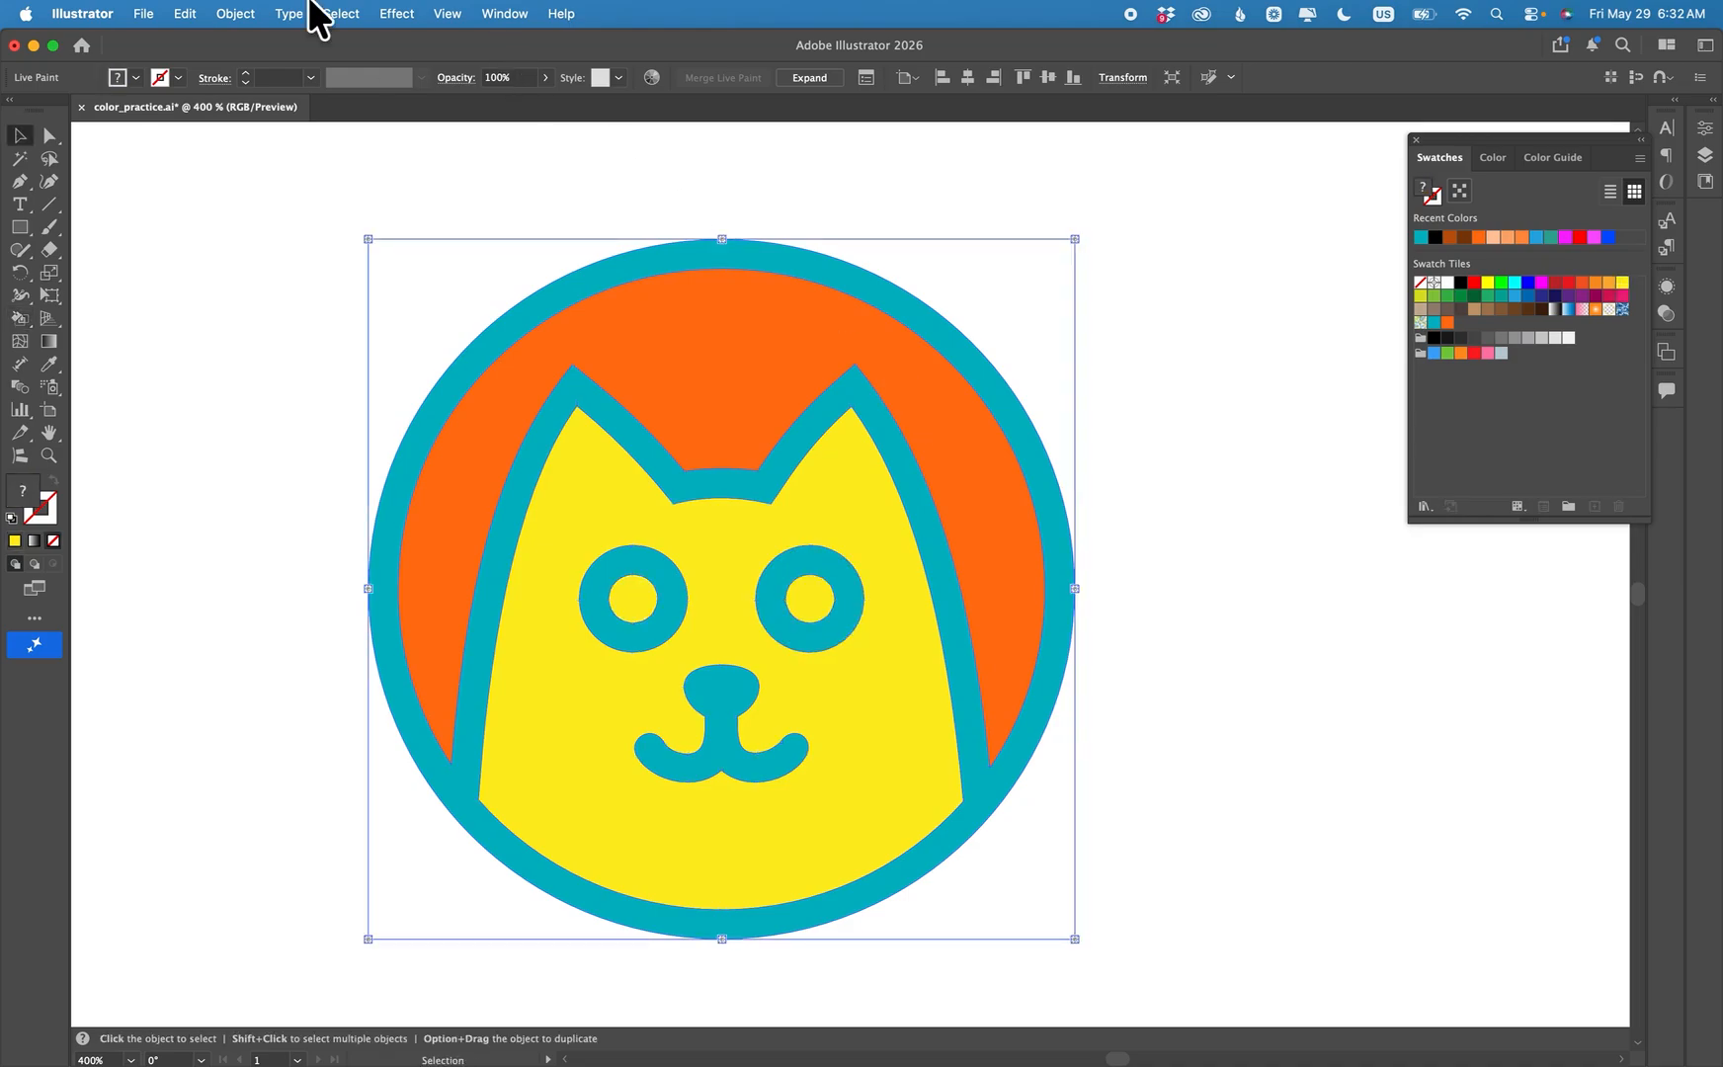
{"action": "left_click", "coordinate": [235, 14]}
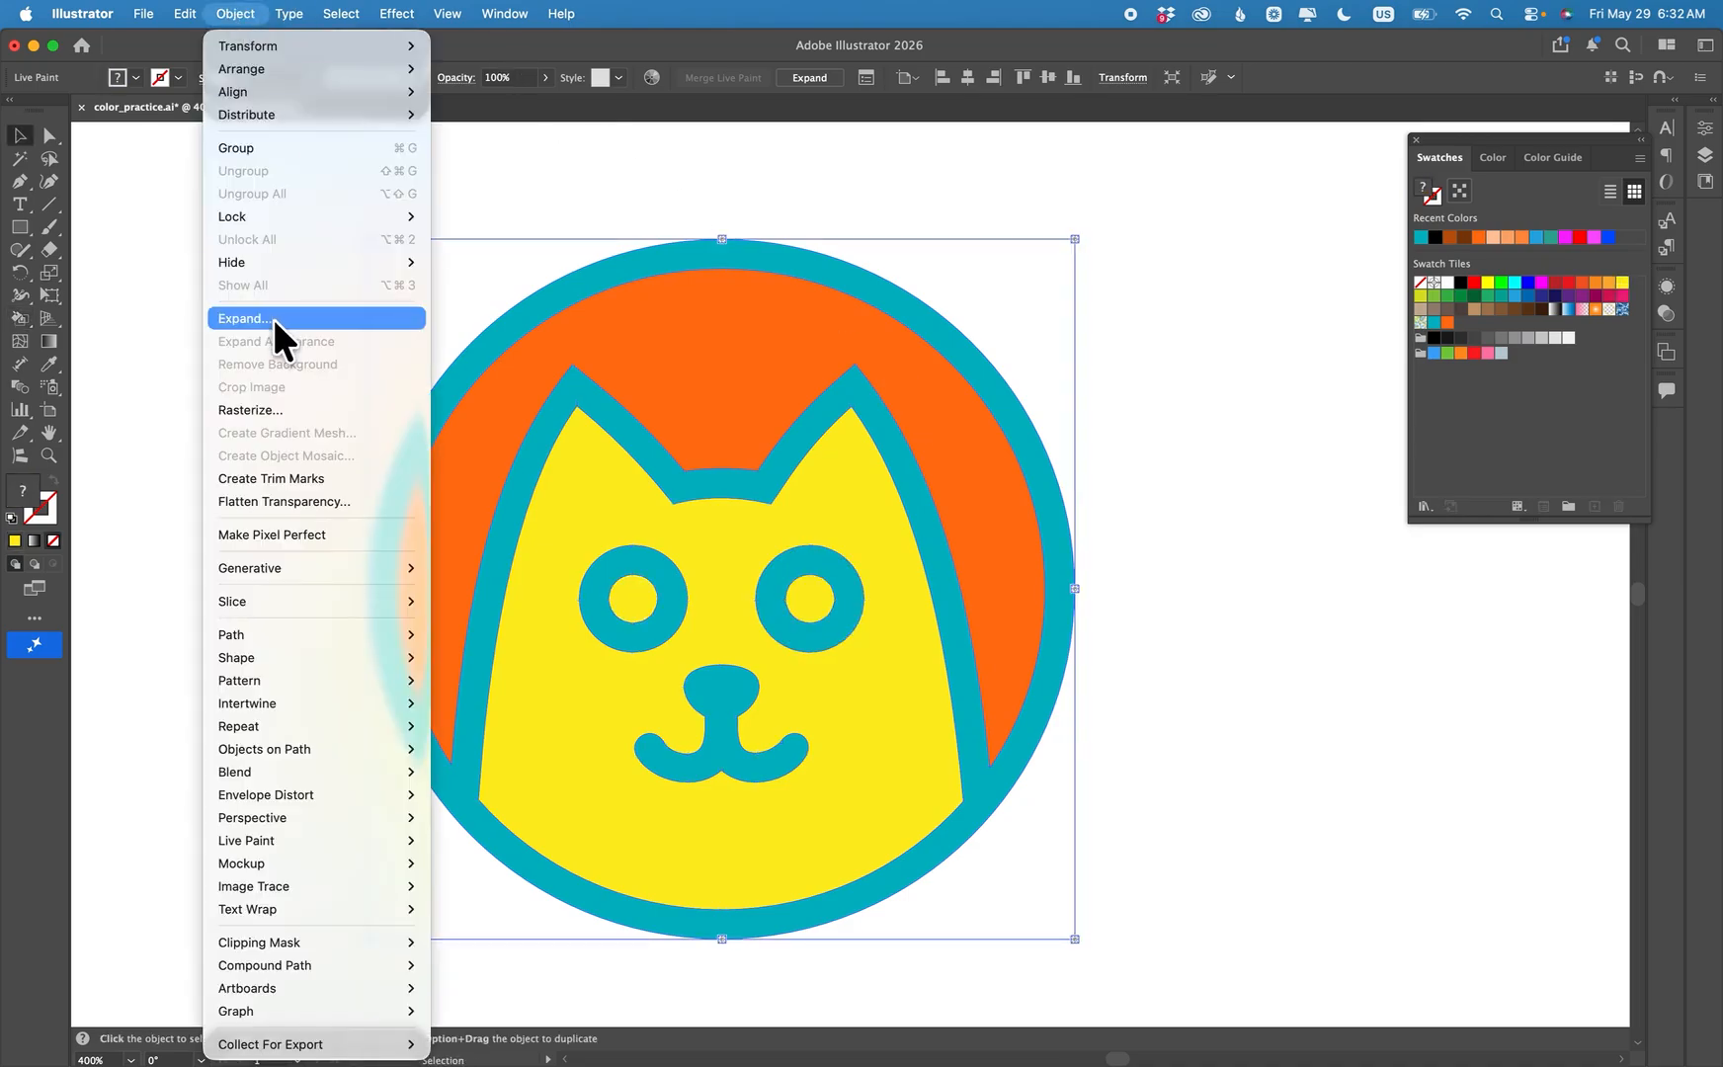
{"action": "left_click", "coordinate": [282, 331]}
{"action": "left_click", "coordinate": [913, 669]}
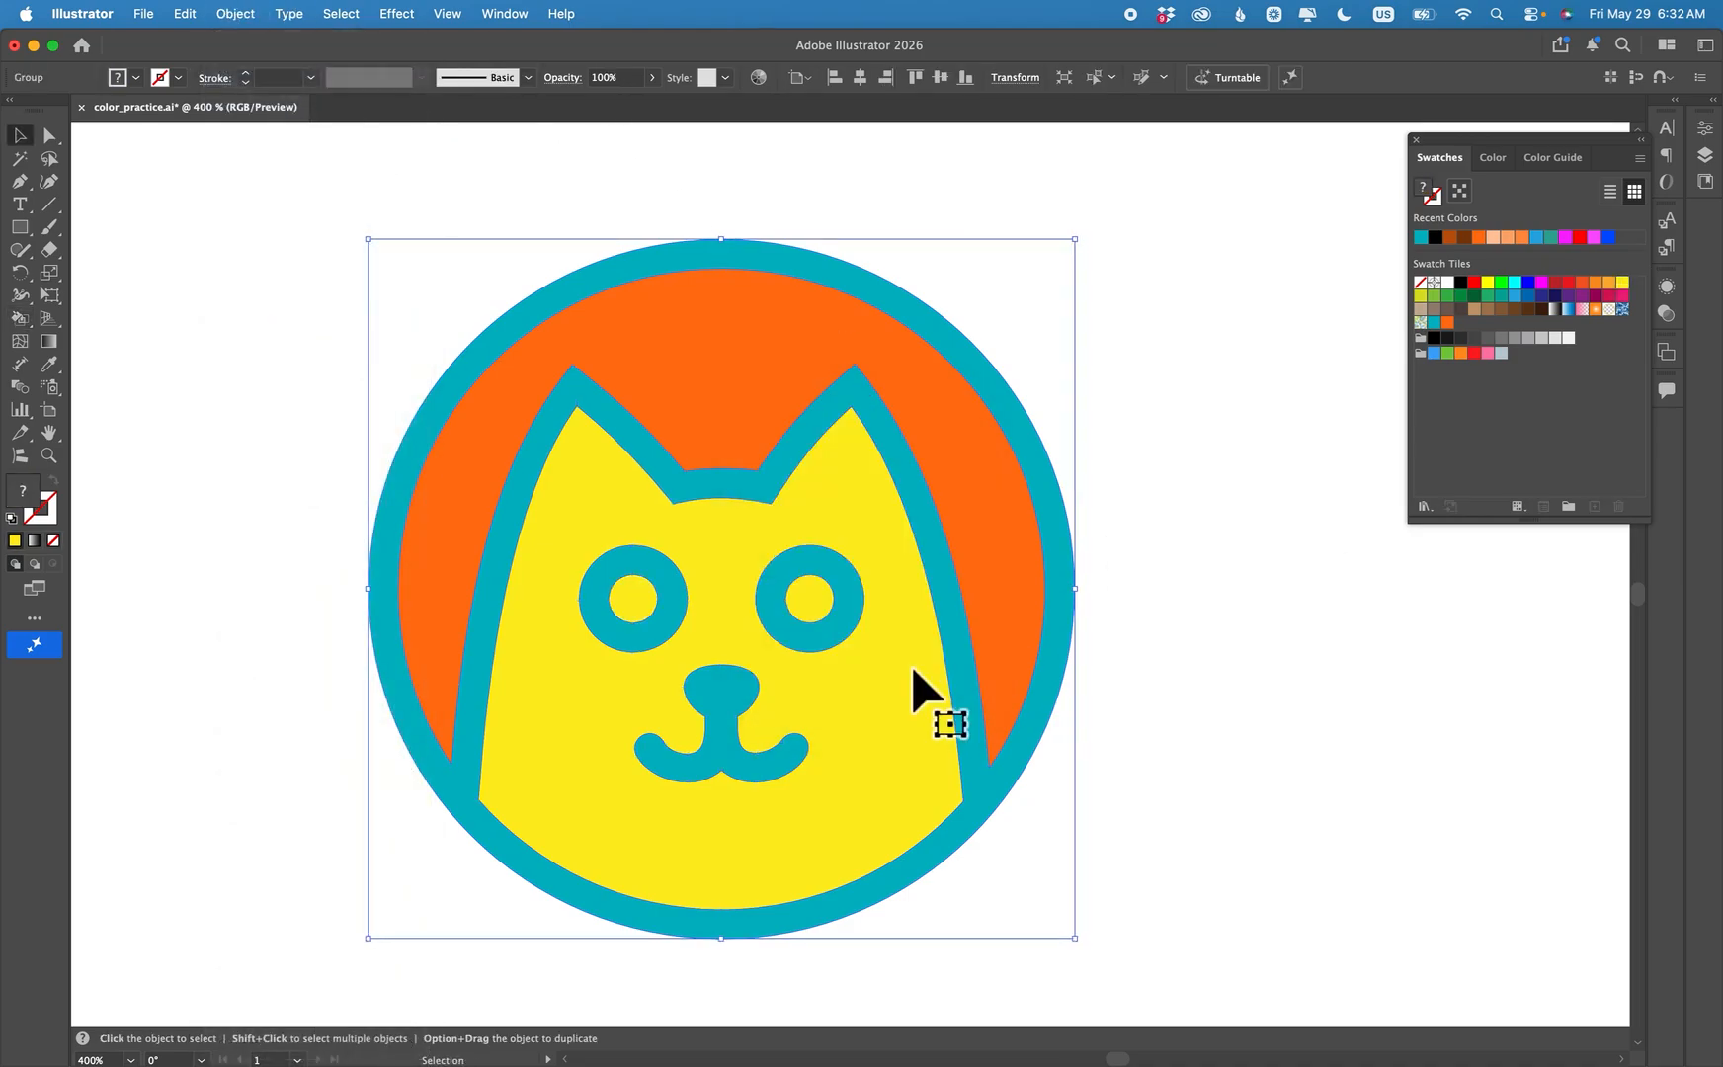